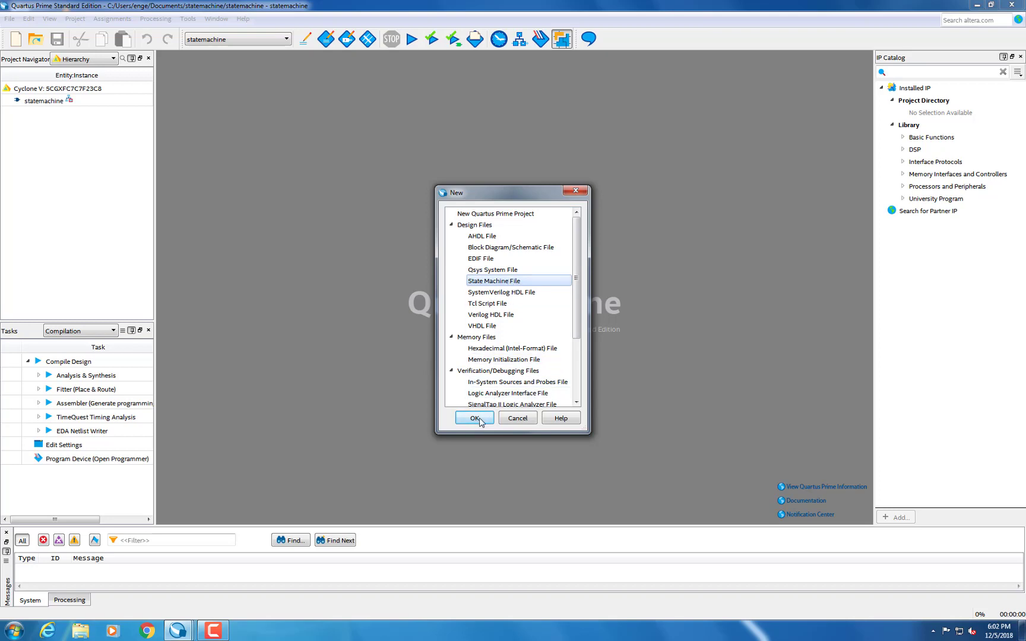
- Create a State Machine File and place four states in a rough square, counter-clockwise from the diagram's upper-left corner
click(478, 421)
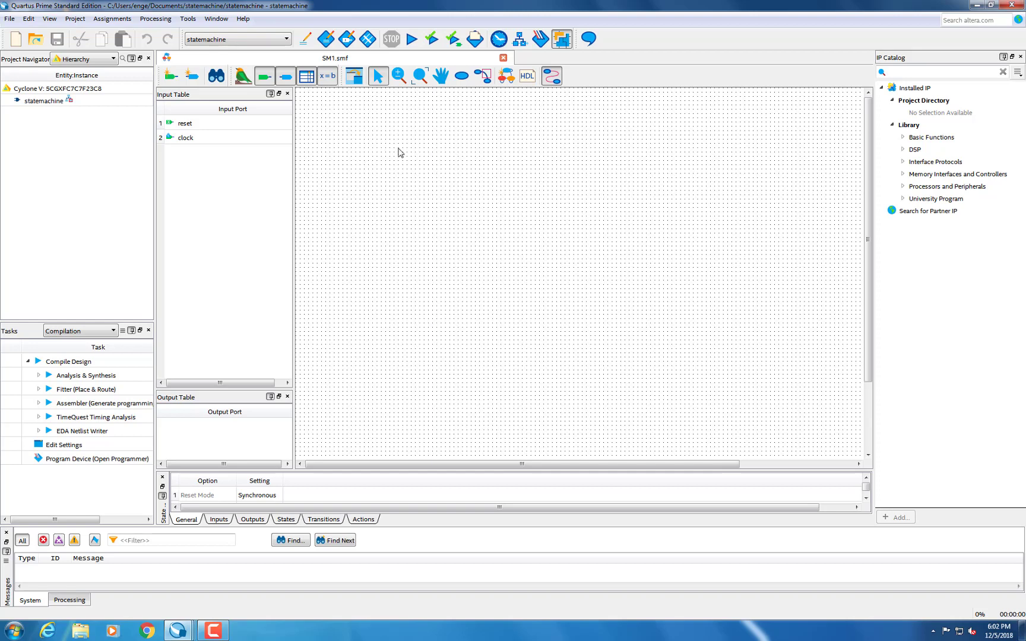
click(463, 76)
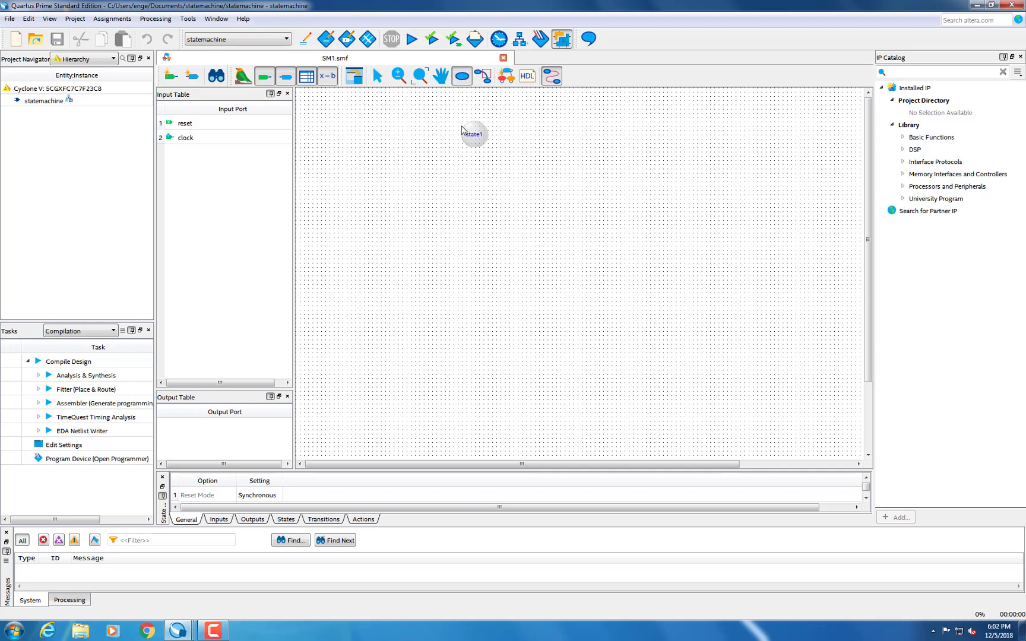
click(434, 169)
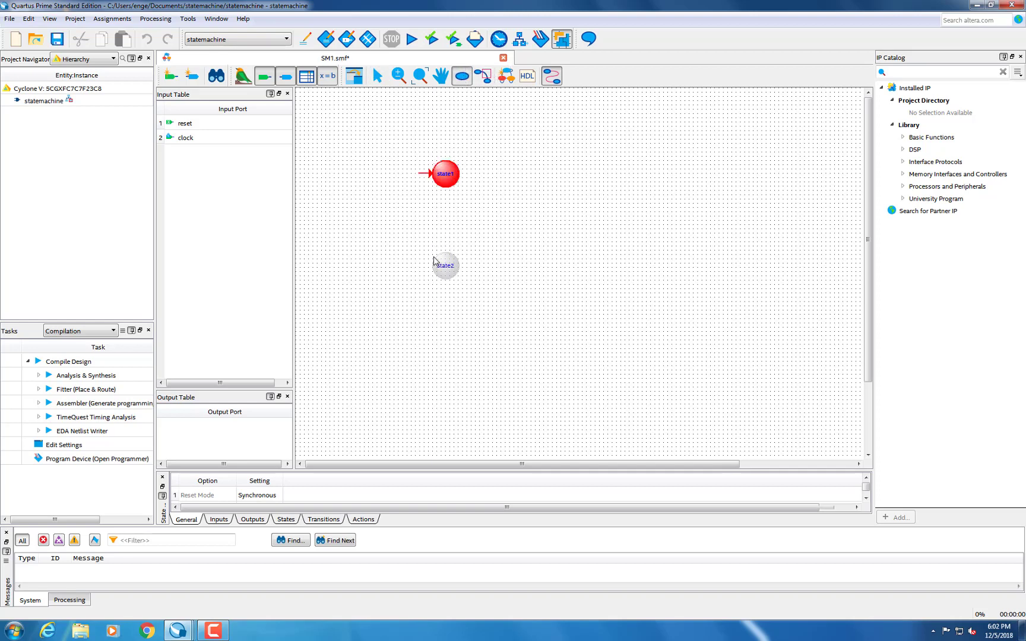
click(433, 282)
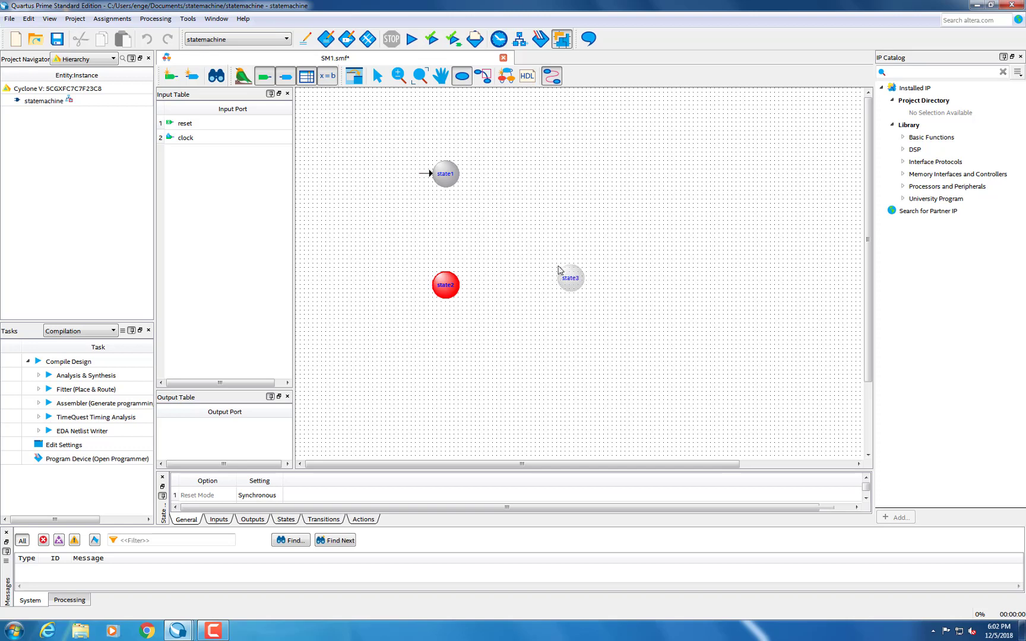
click(571, 277)
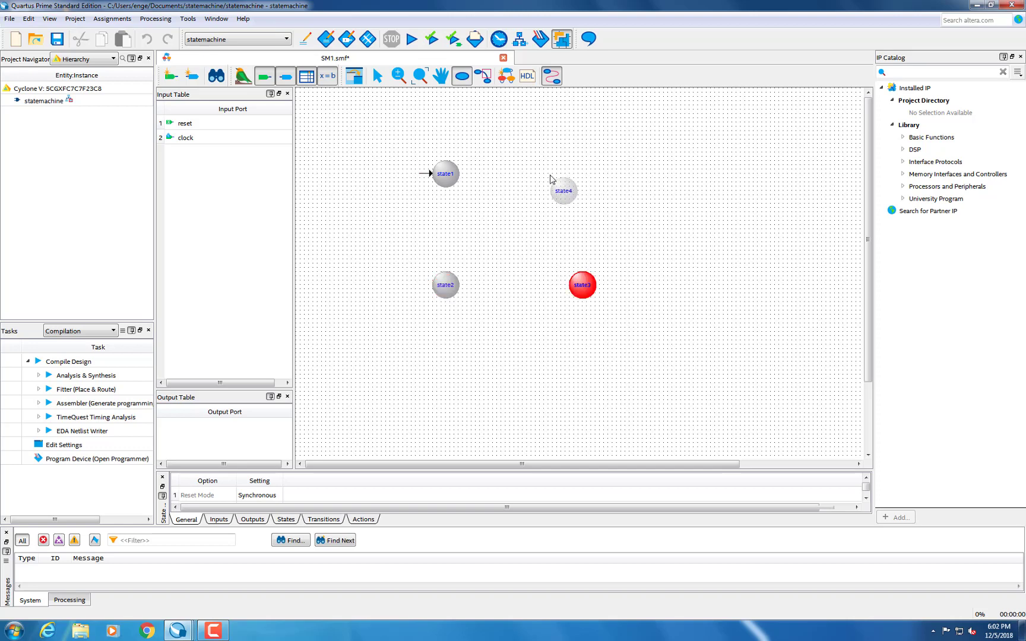
click(567, 161)
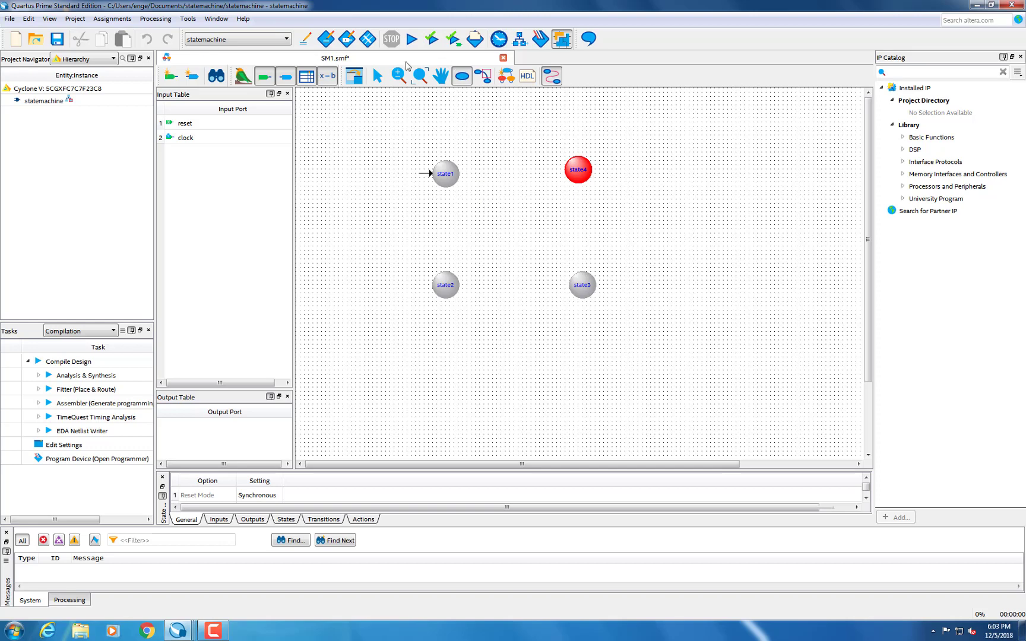
- Draw transitions from state1 to state2, state2 to state1, state2 to state3, and state3 to state1
click(484, 77)
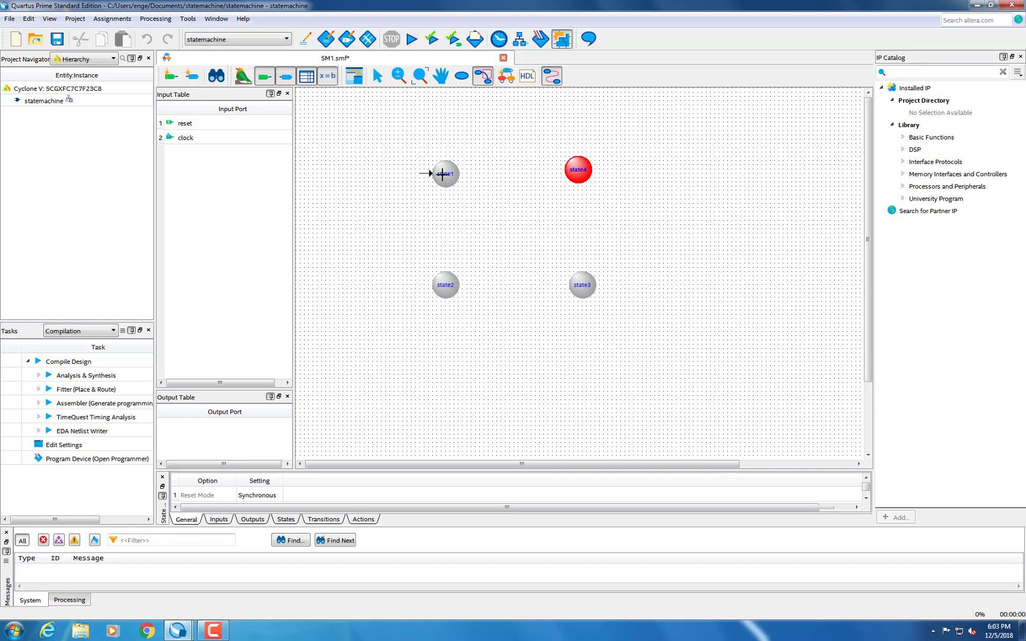
drag(453, 182, 431, 172)
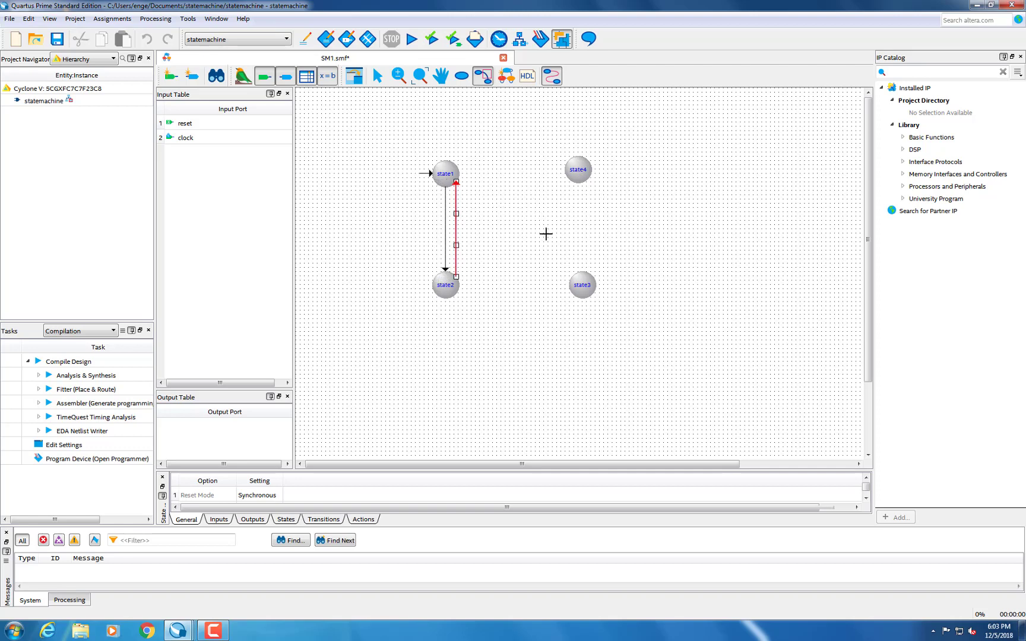
mouse_move(449, 287)
mouse_down()
mouse_move(583, 290)
mouse_move(450, 175)
mouse_up()
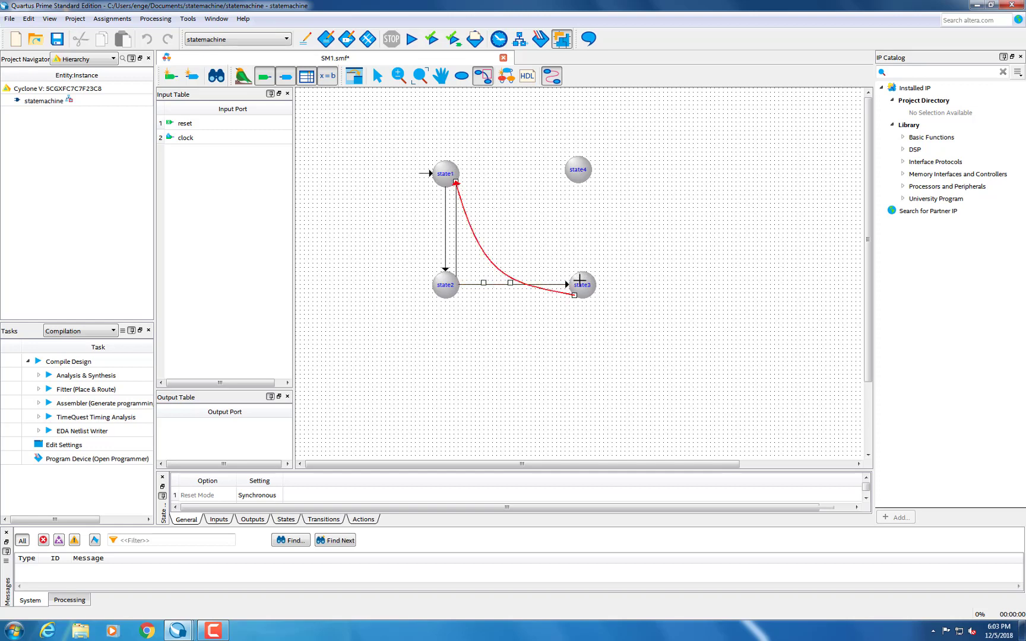
- Draw transitions from state3 to state4 and state4 to state1, plus self-loops on state1 and state4
drag(579, 284, 580, 175)
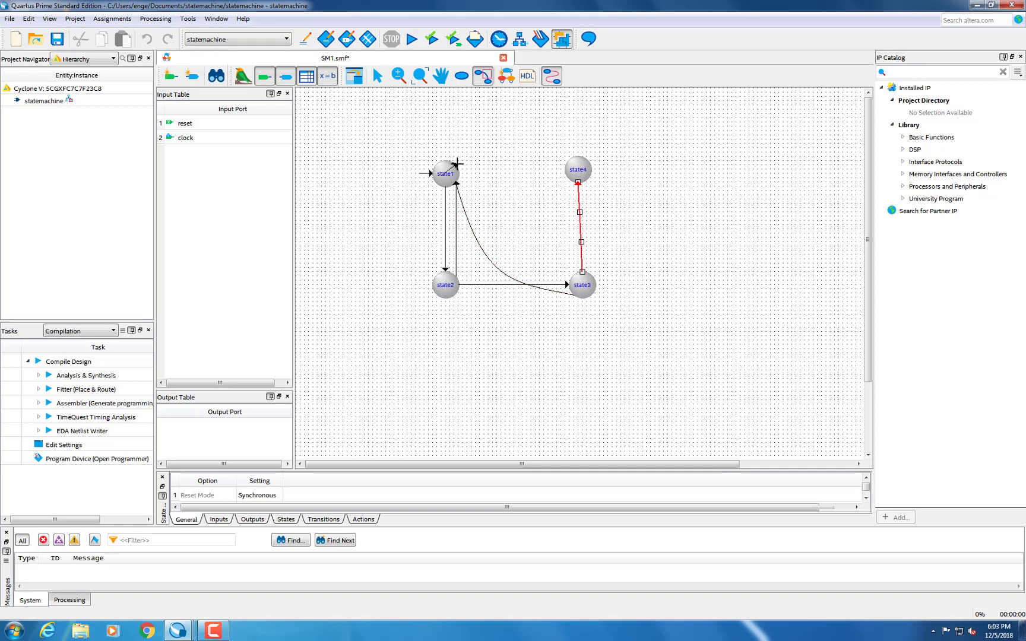
drag(454, 168, 460, 172)
mouse_move(579, 164)
mouse_down()
mouse_move(599, 169)
mouse_move(449, 172)
mouse_up()
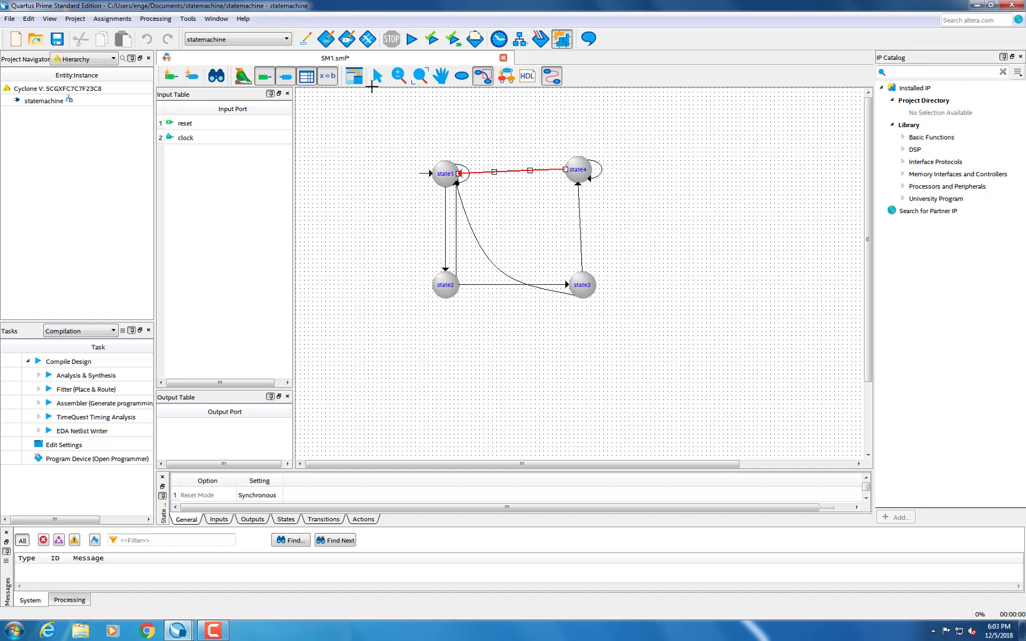
click(377, 81)
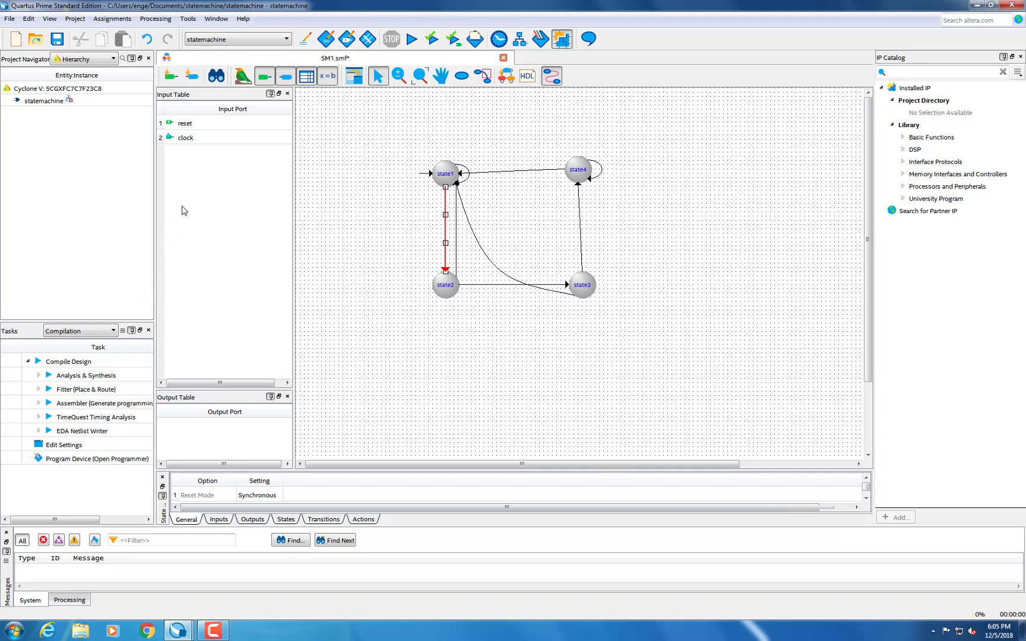
- Add a new input port to the state machine and name it x
right_click(193, 194)
click(208, 205)
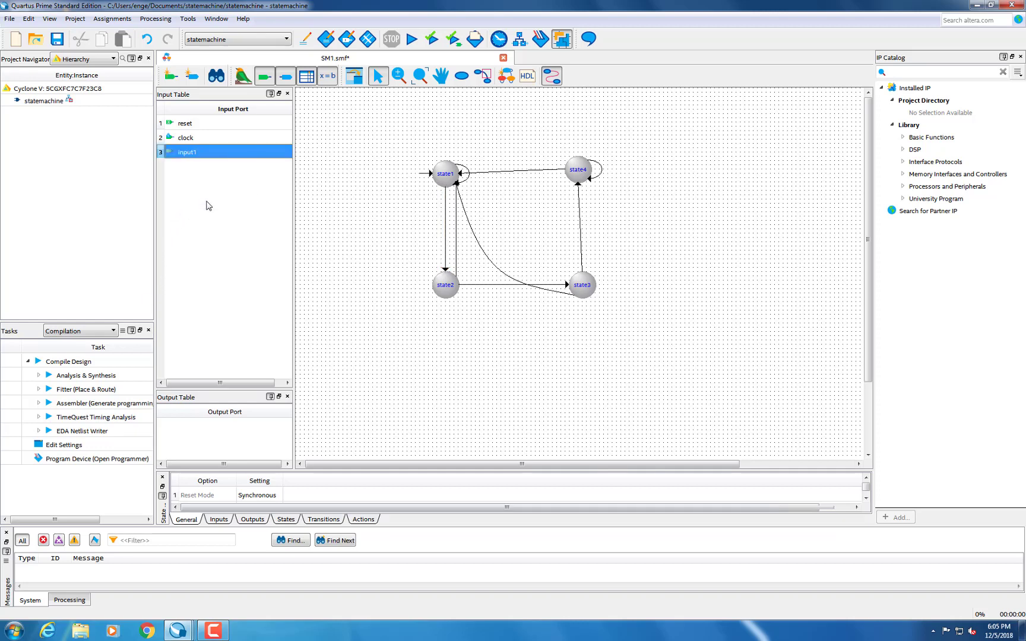
double_click(188, 153)
click(585, 328)
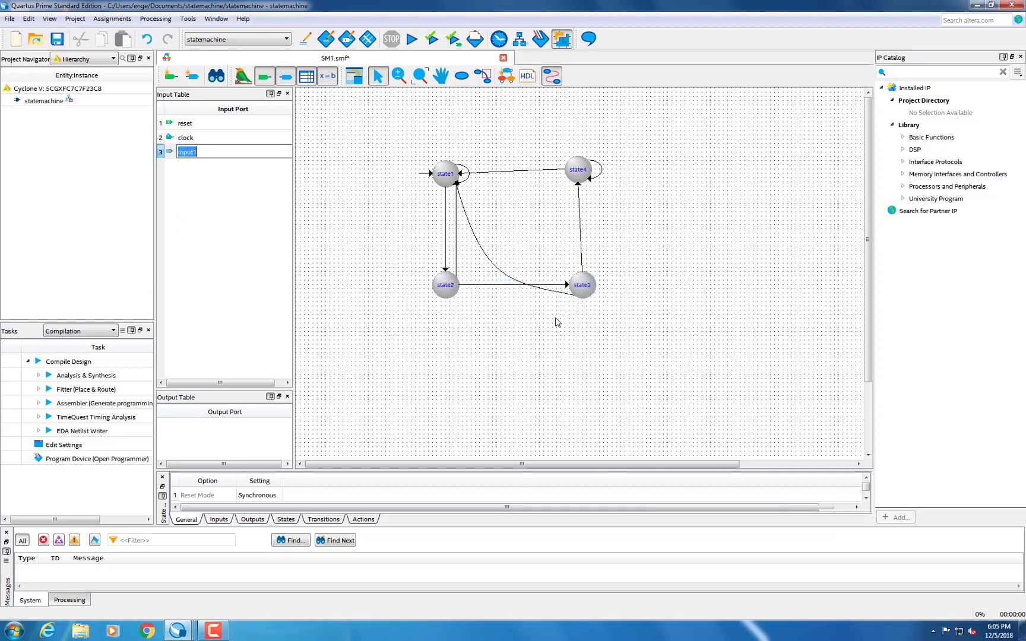
text(x)
- Add a new output port to the state machine and name it y
click(204, 440)
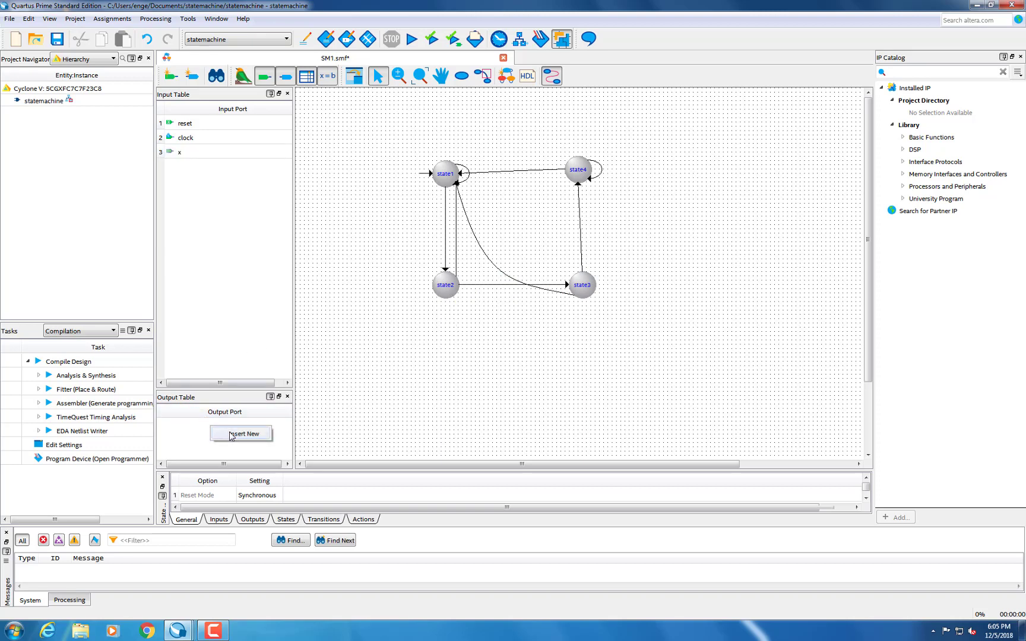
double_click(231, 436)
click(215, 431)
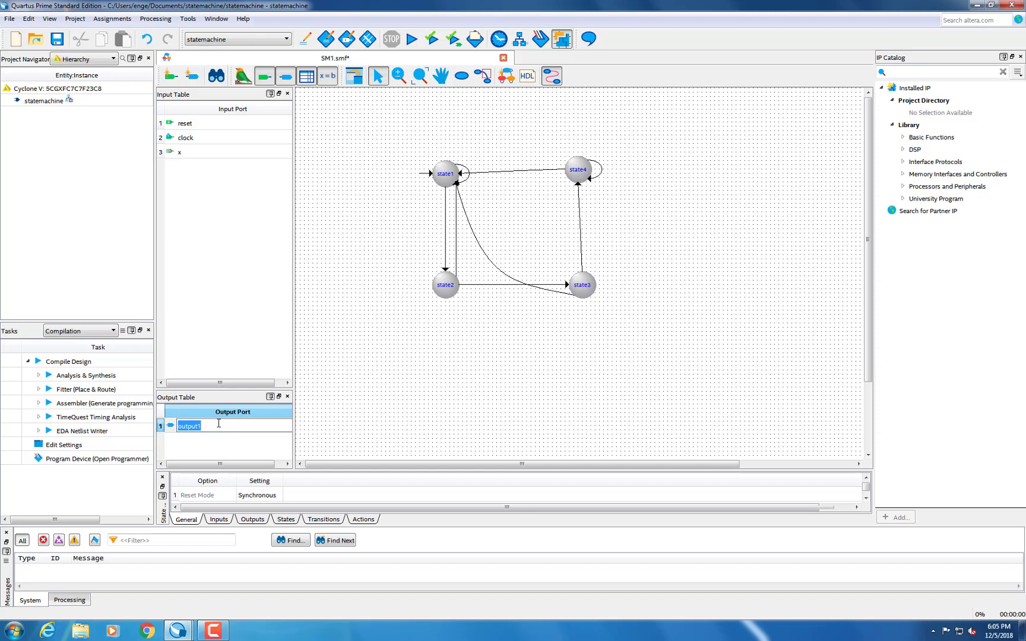
text(y)
click(439, 358)
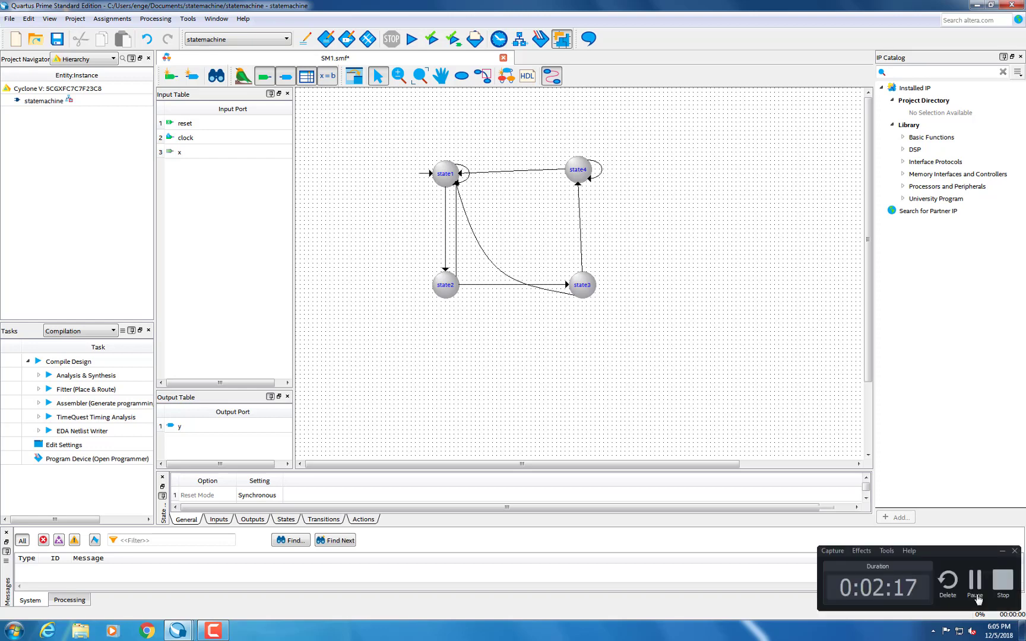
click(1002, 552)
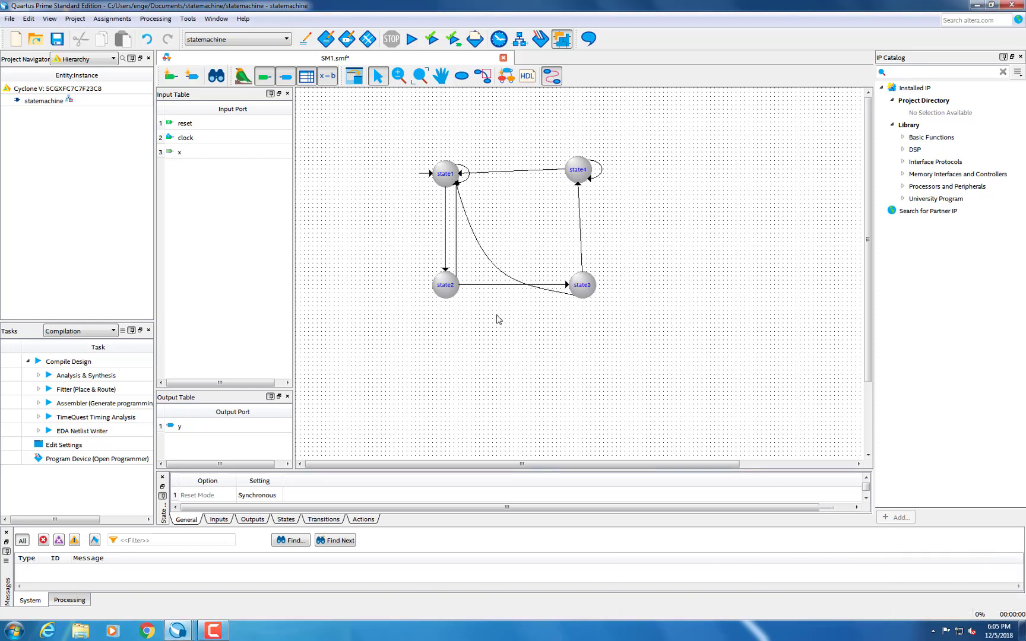
- Enter x as the Verilog equation of the transition from state1 to state2
right_click(446, 226)
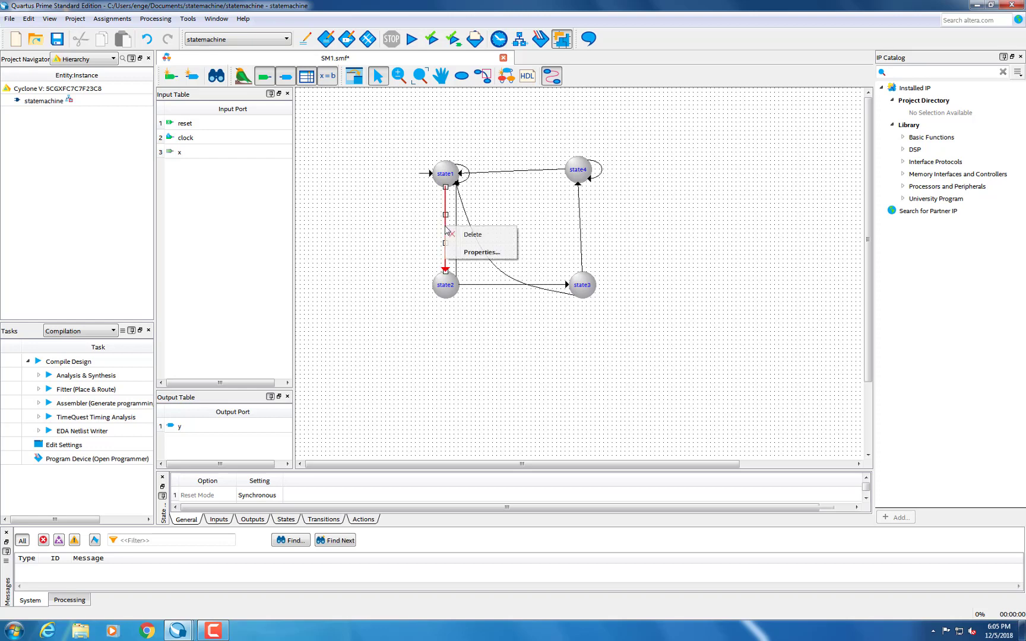
click(475, 252)
text(x)
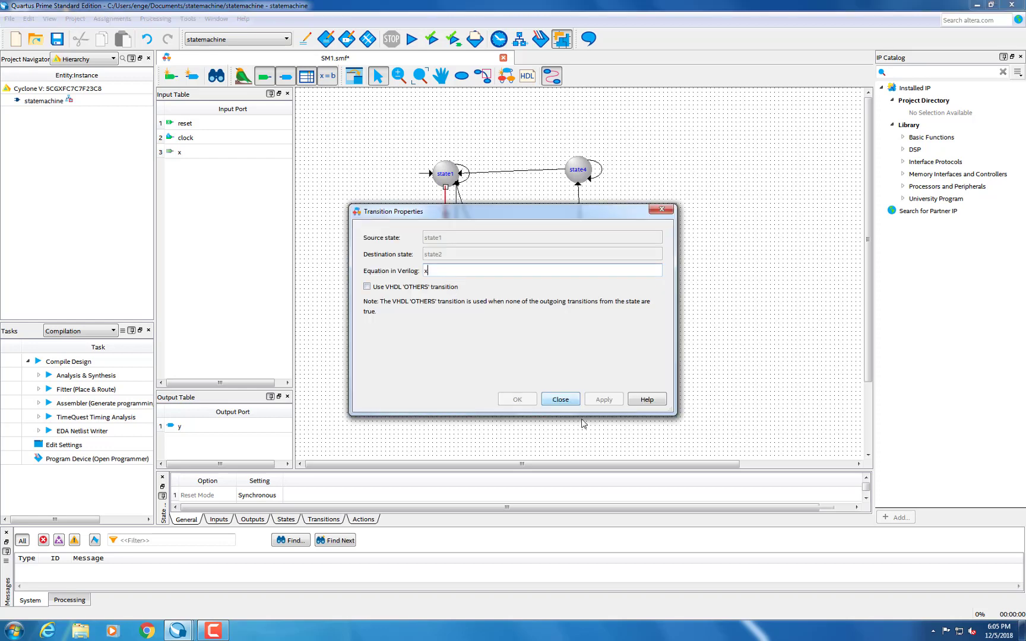
click(368, 287)
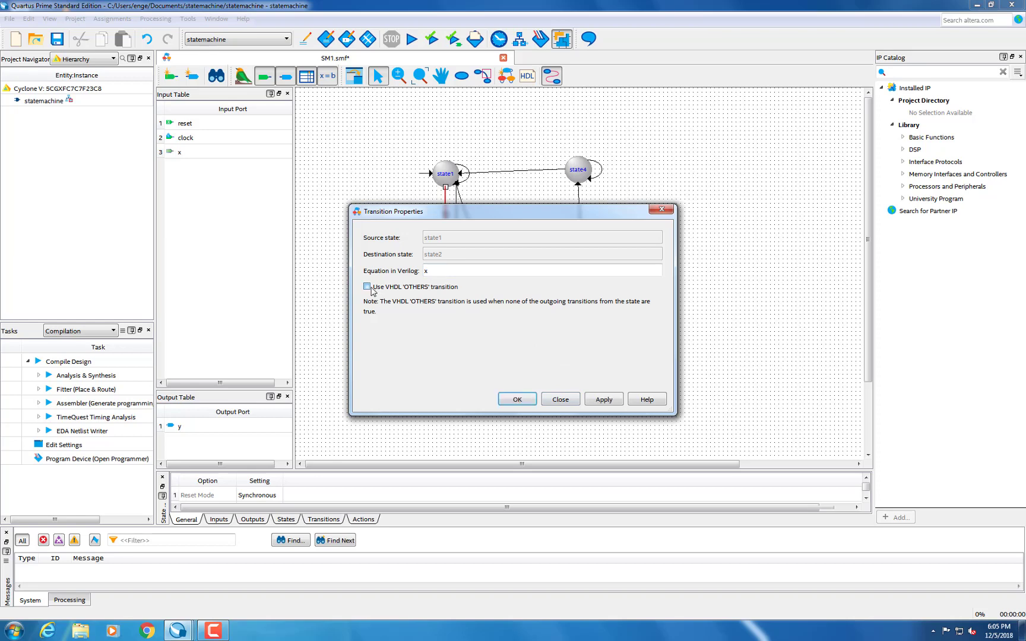
click(605, 401)
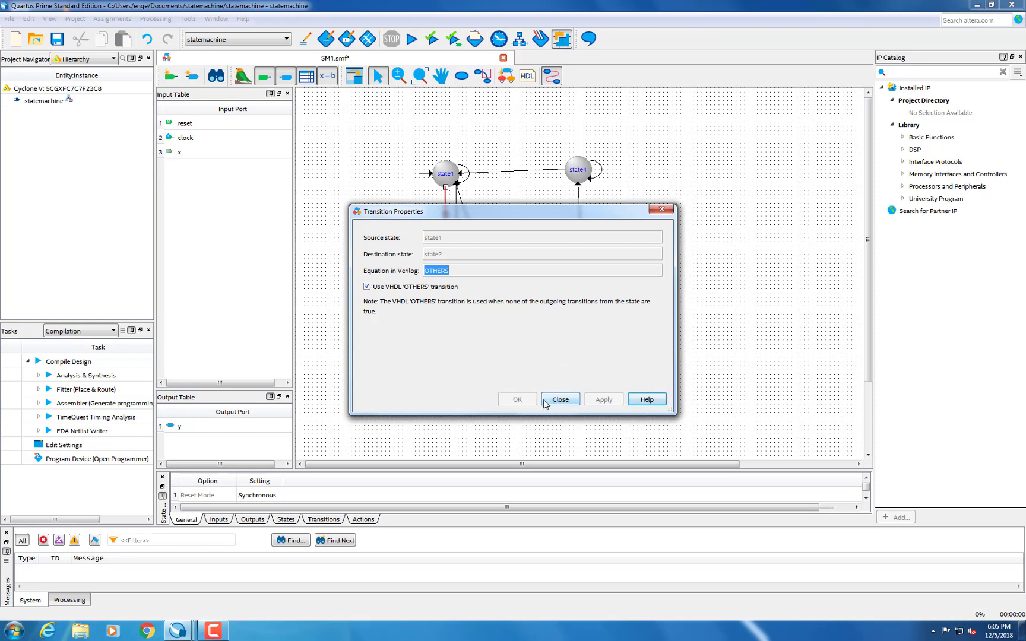
click(367, 287)
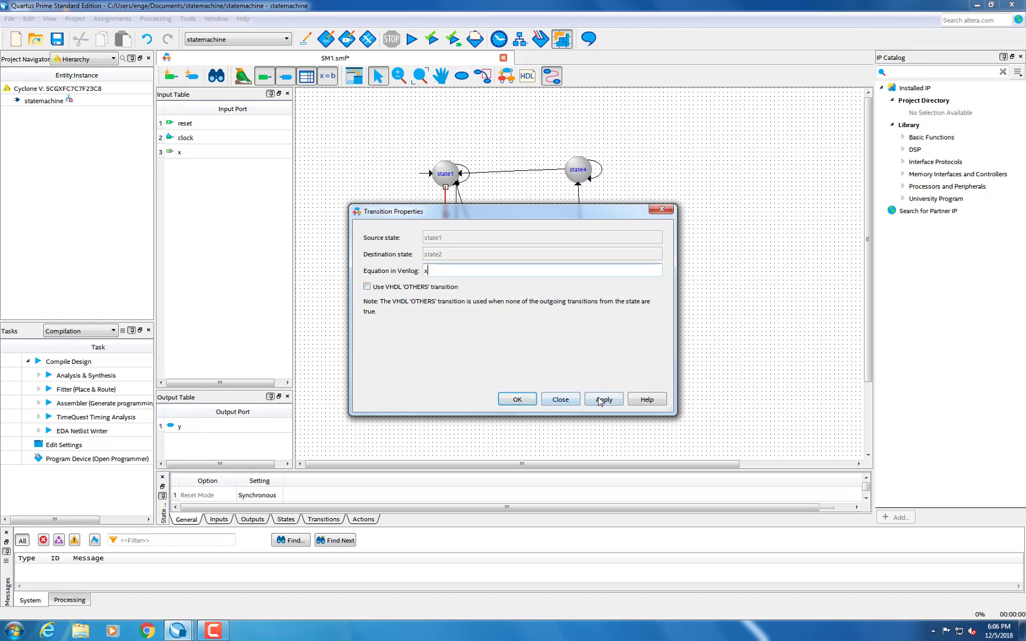
- Apply the equation x to the state1-to-state2 transition and close its properties
click(601, 401)
click(560, 400)
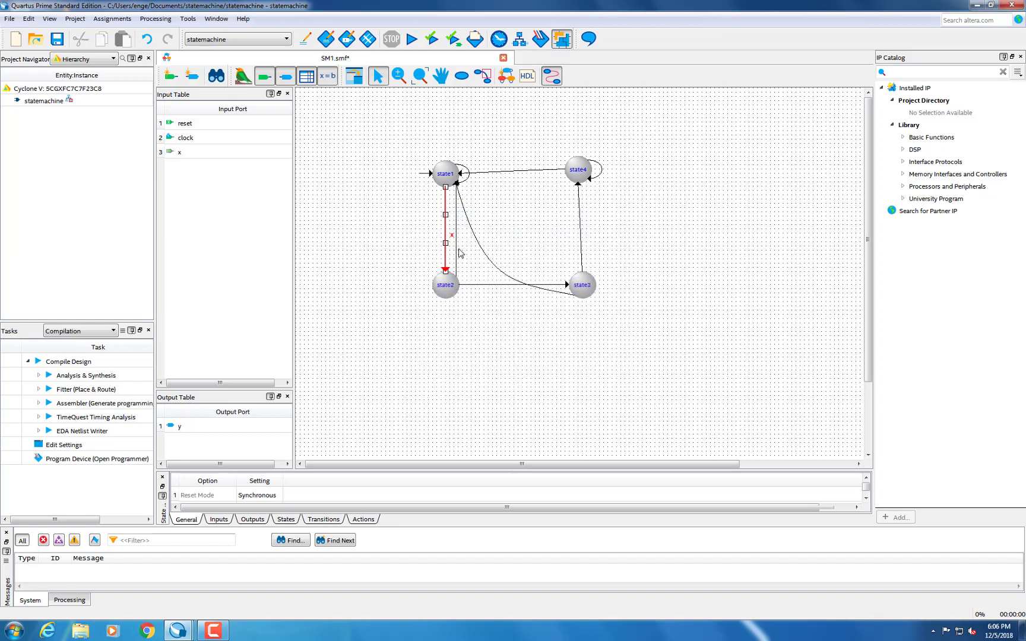
- Set the Verilog equation of the transition from state2 back to state1 to ~x
click(457, 252)
right_click(456, 247)
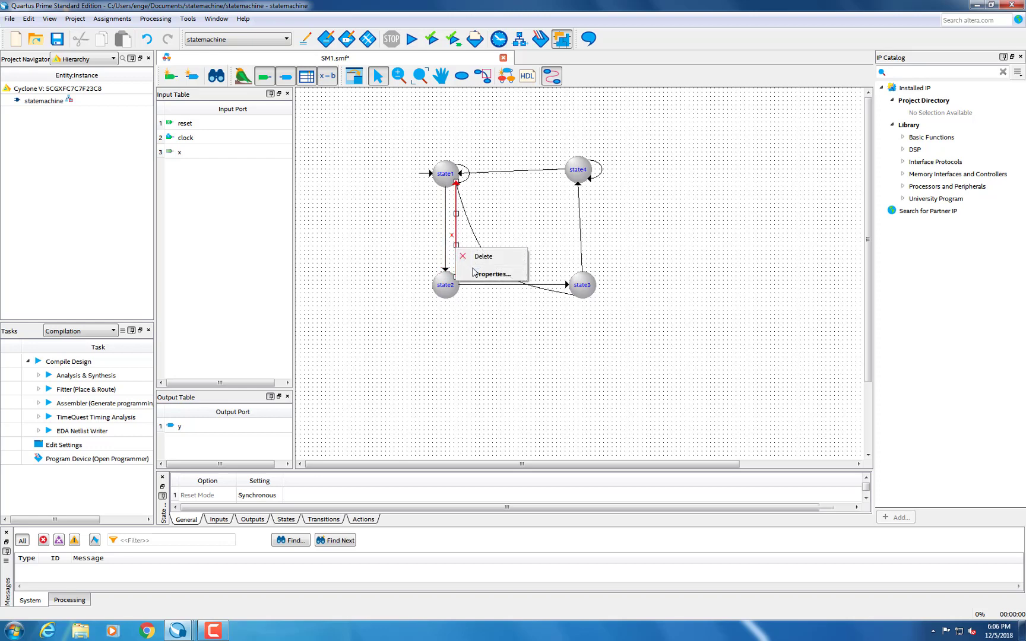
click(478, 272)
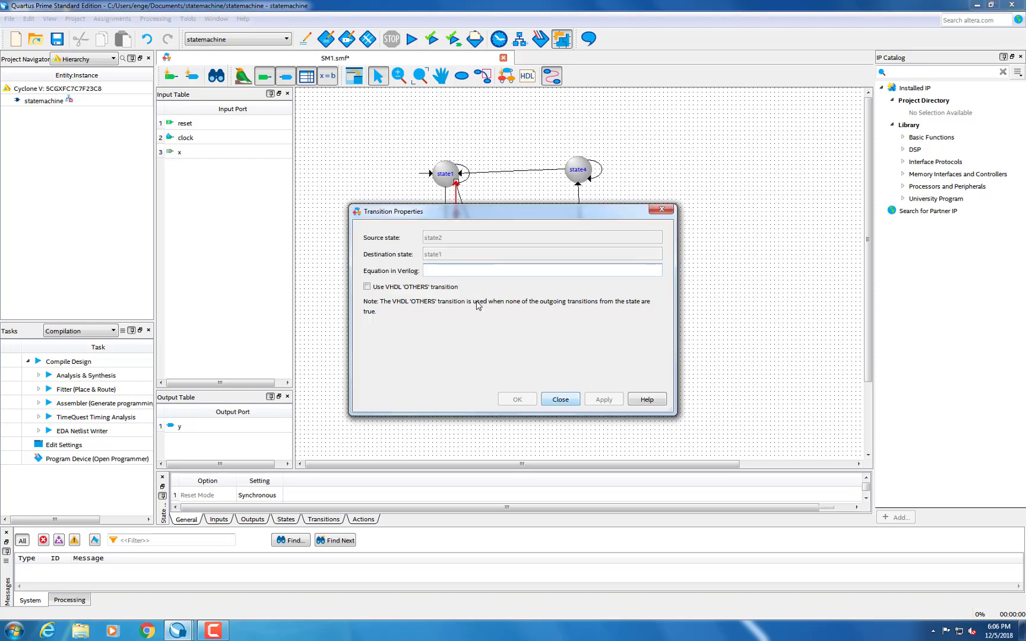
text(~x)
click(601, 400)
click(560, 399)
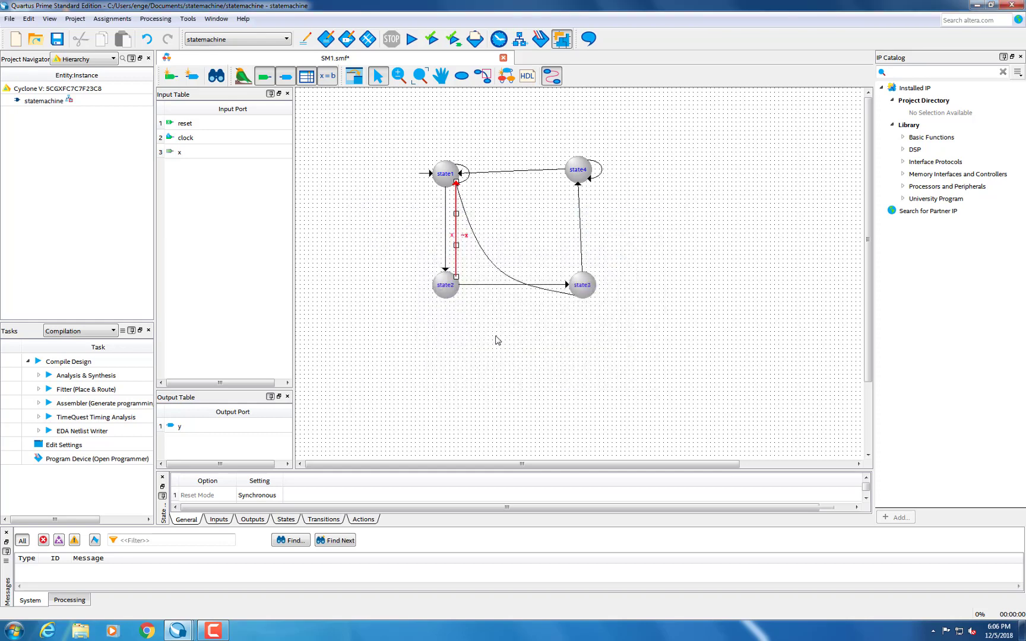
- Set the Verilog equation of the transition from state2 to state3 to x
right_click(492, 287)
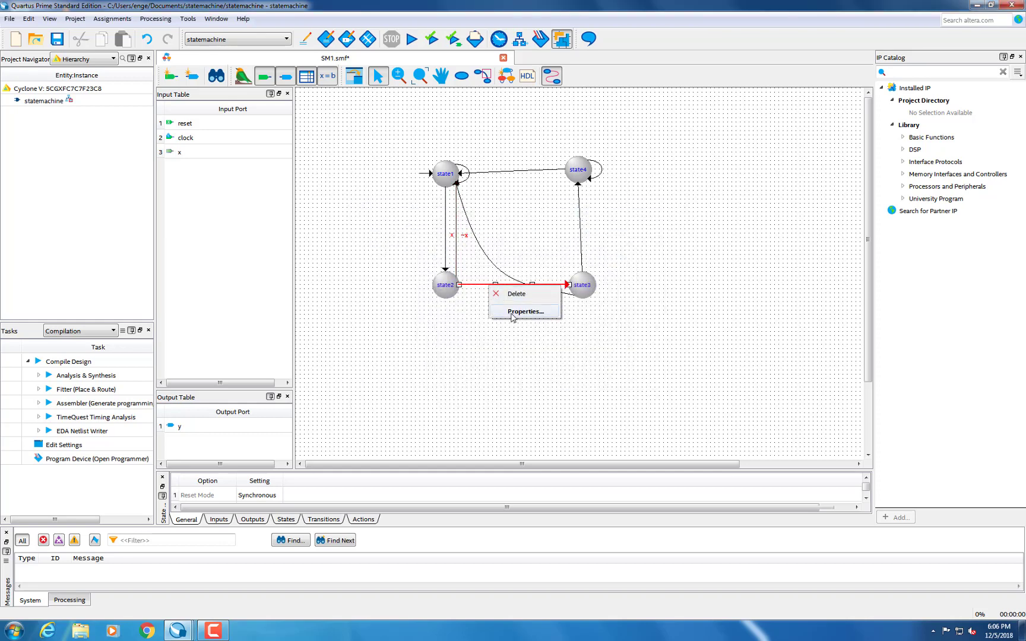
click(510, 313)
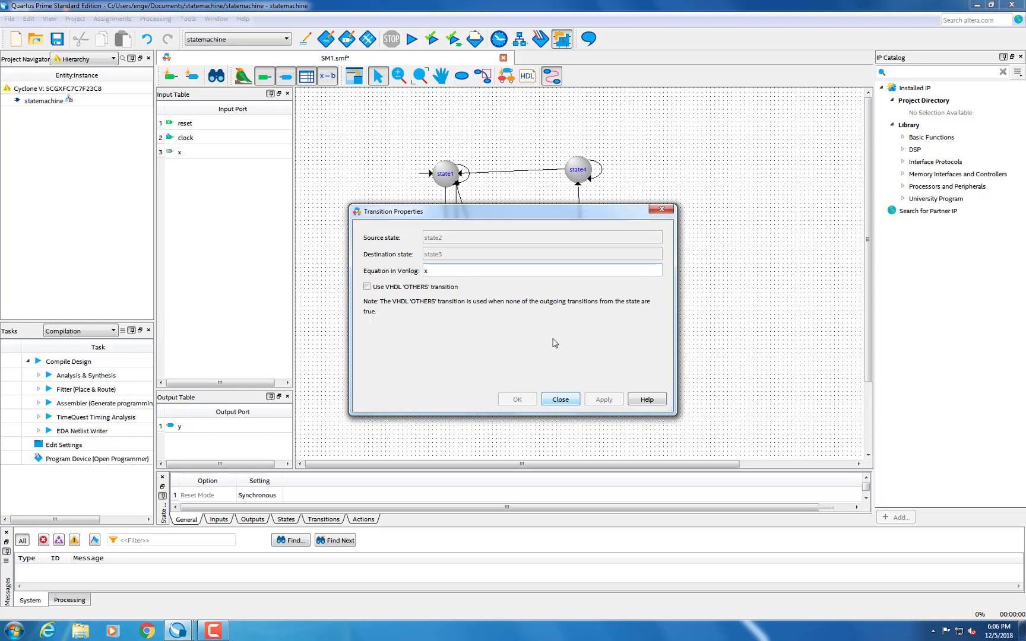
click(593, 396)
click(574, 400)
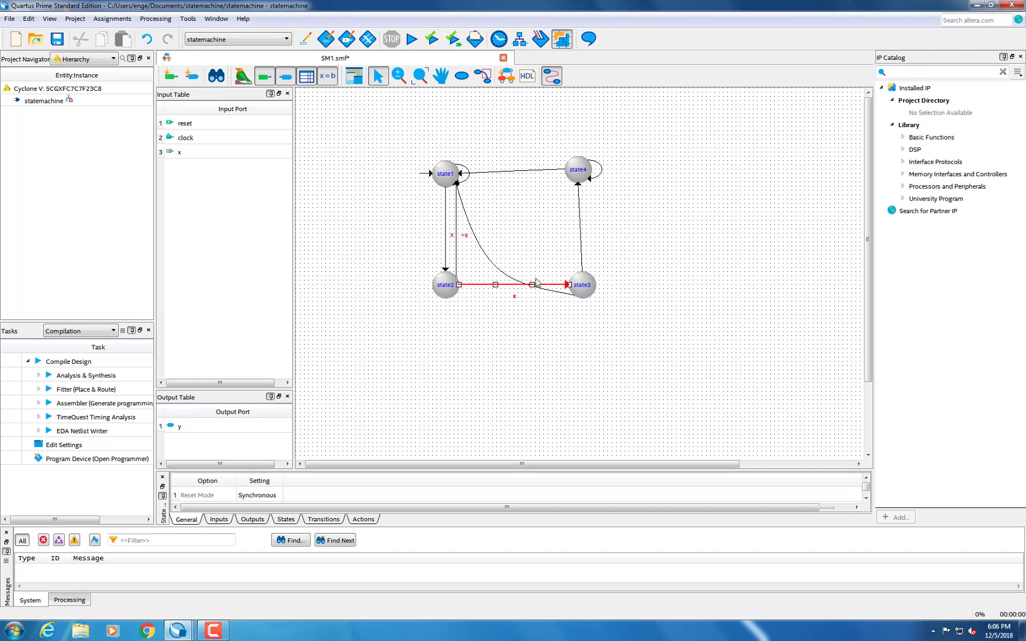
- Set the Verilog equation of the curved transition from state3 to state1 to ~x
right_click(493, 270)
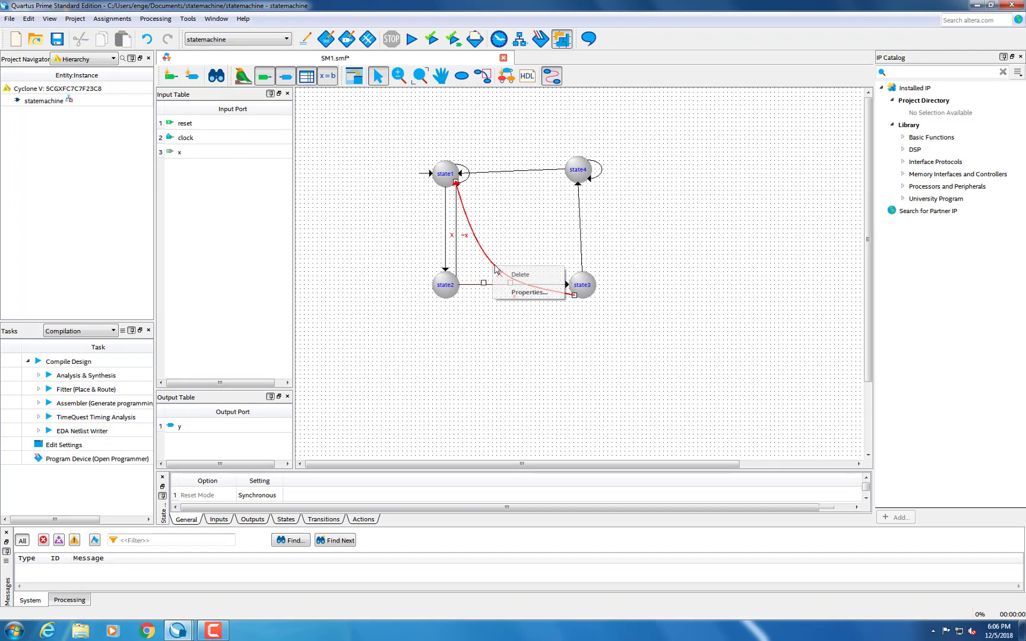
click(532, 294)
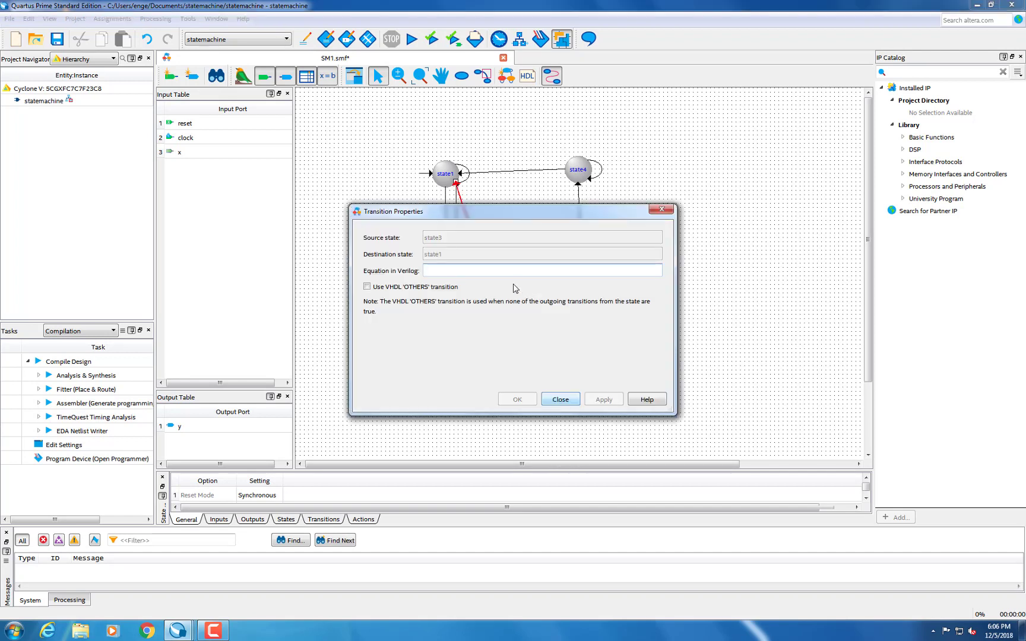
text(~x)
click(604, 400)
click(561, 400)
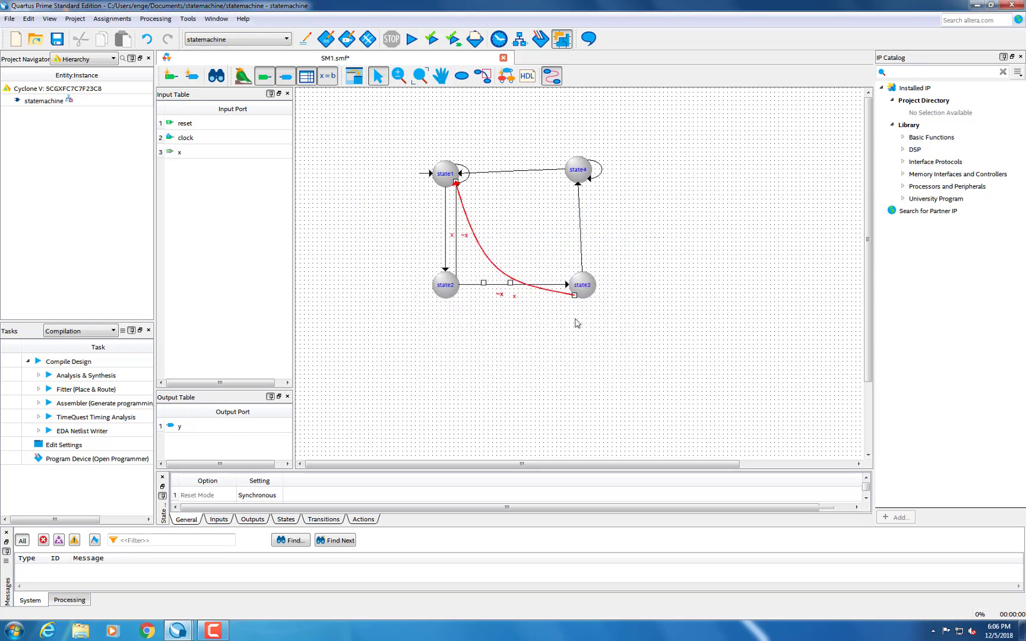
- Set the Verilog equation of the transition from state3 to state4 to x
click(582, 246)
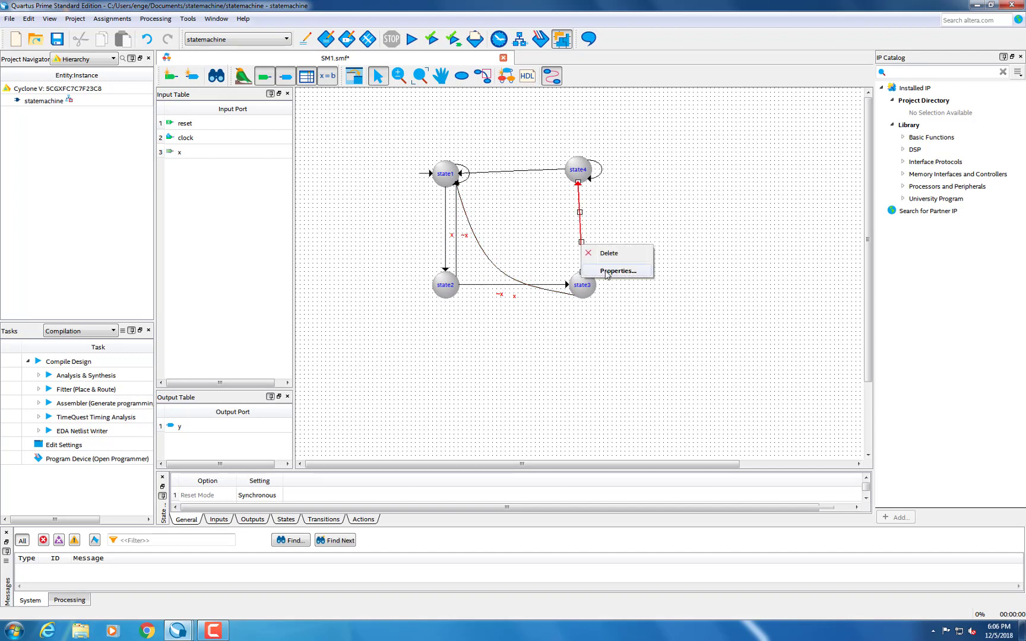
click(607, 274)
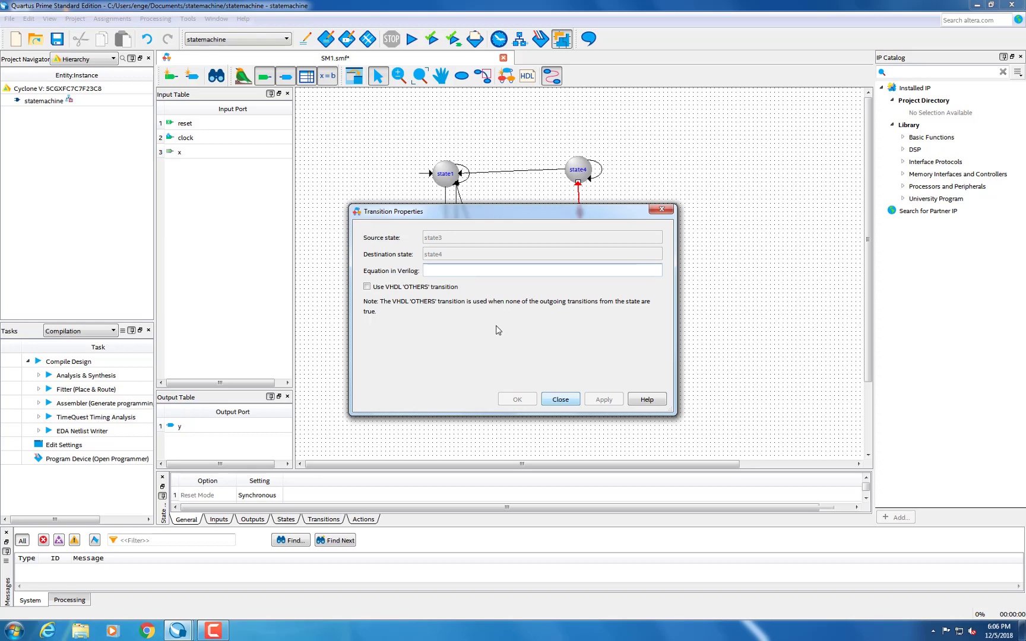
text(x)
click(603, 399)
click(559, 399)
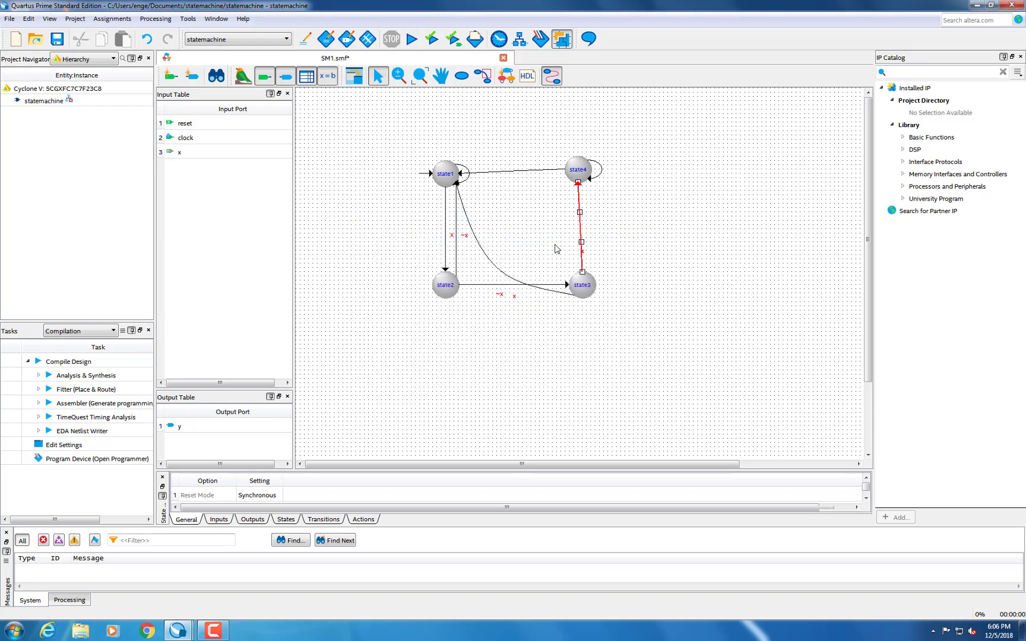
- Set the Verilog equation of state4's self-loop transition to x
right_click(600, 172)
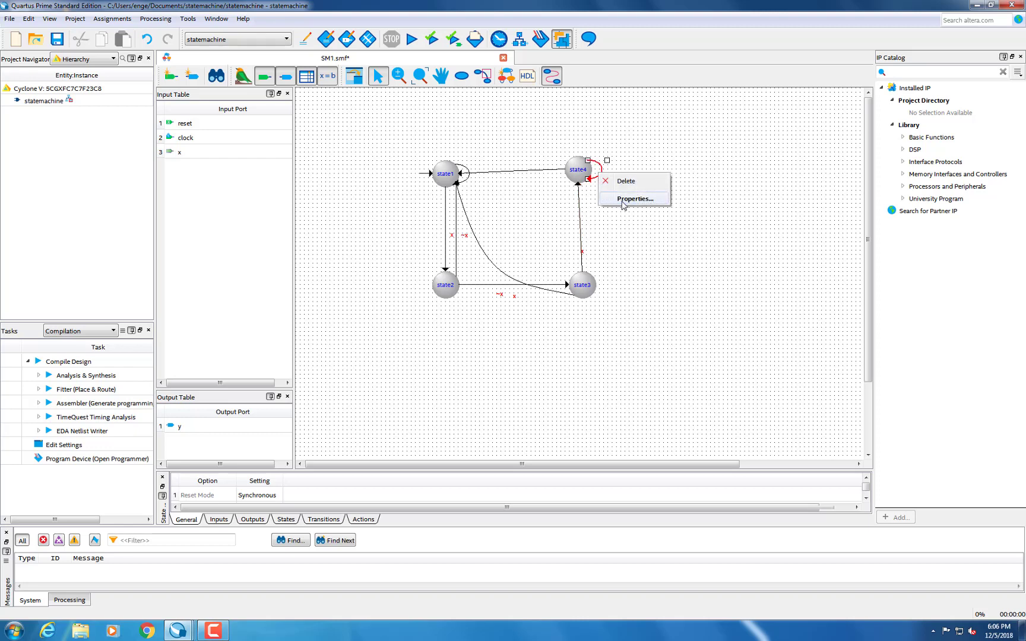
click(626, 202)
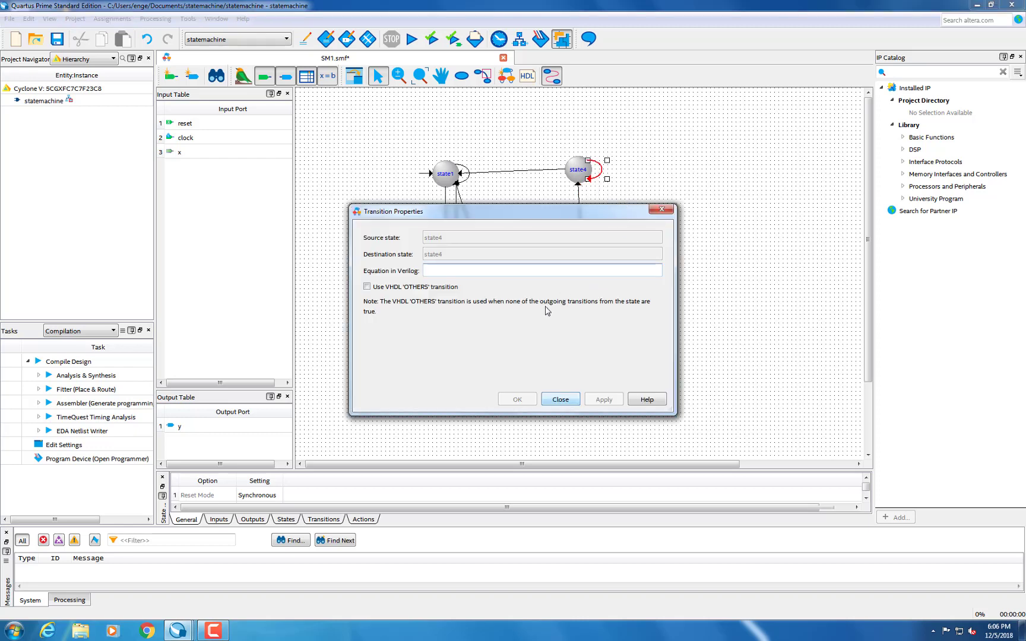
text(x)
click(604, 401)
click(561, 401)
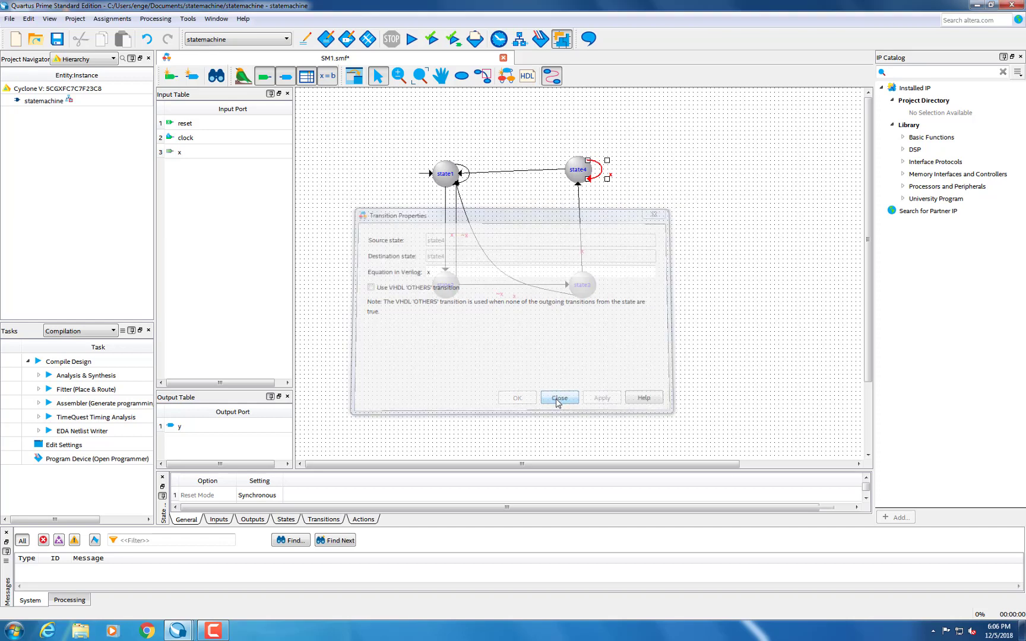
- Set the Verilog equation of the transition from state4 to state1 to ~x
click(504, 173)
right_click(505, 173)
click(532, 199)
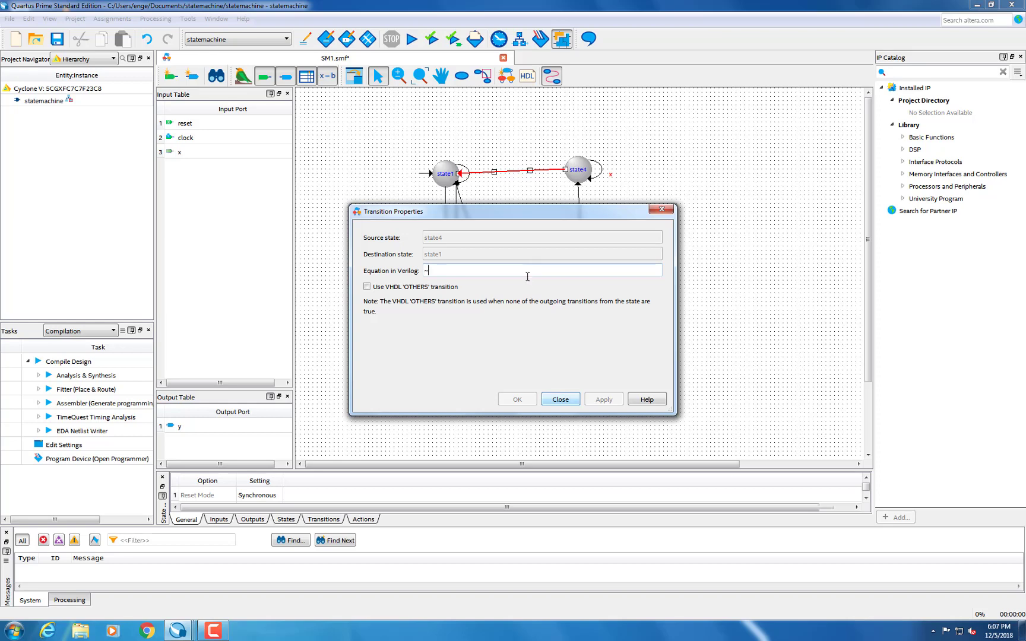
text(~x)
click(604, 400)
click(561, 400)
- Set the Verilog equation of state1's self-loop transition to ~x
right_click(464, 181)
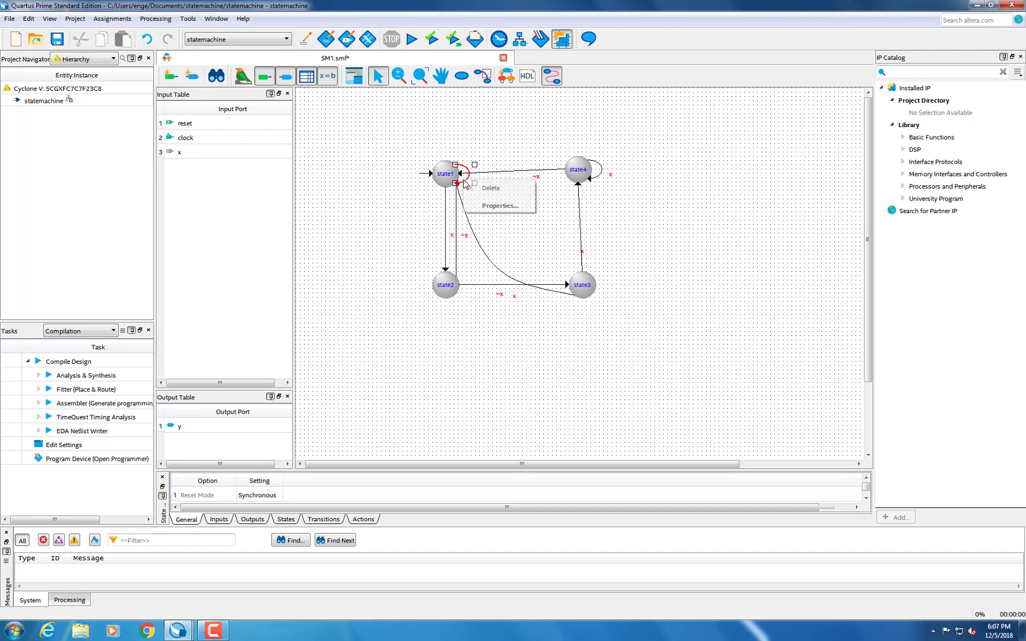
click(501, 206)
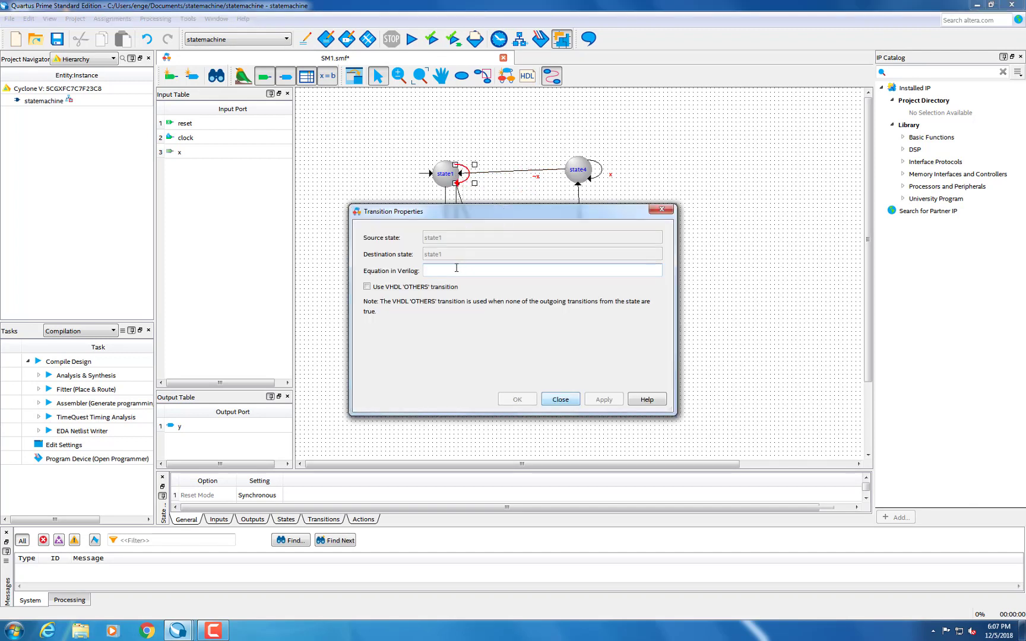
text(~x)
click(602, 400)
click(572, 399)
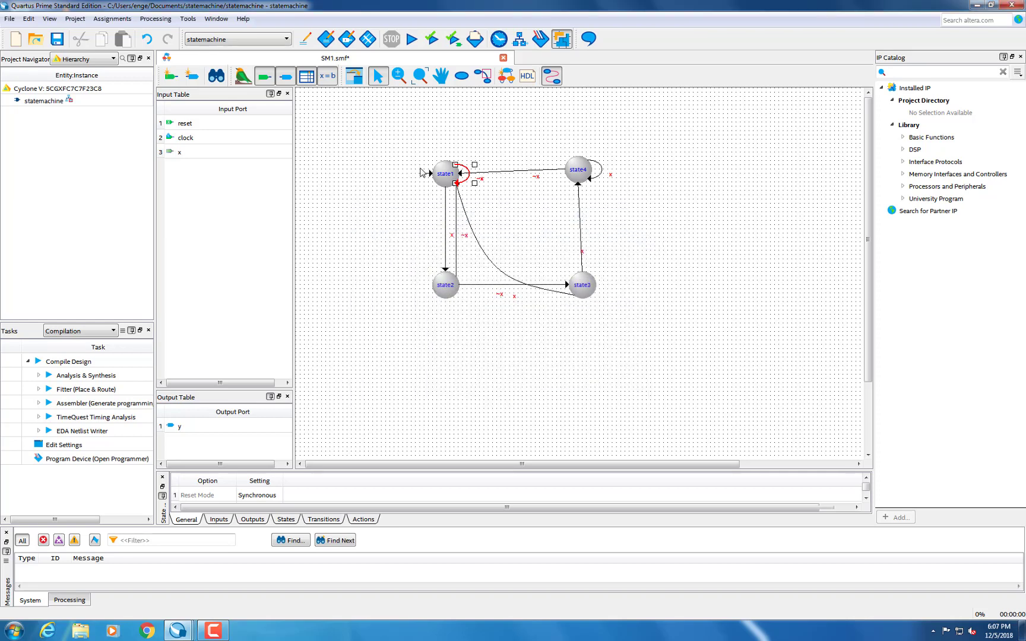
click(429, 179)
click(429, 176)
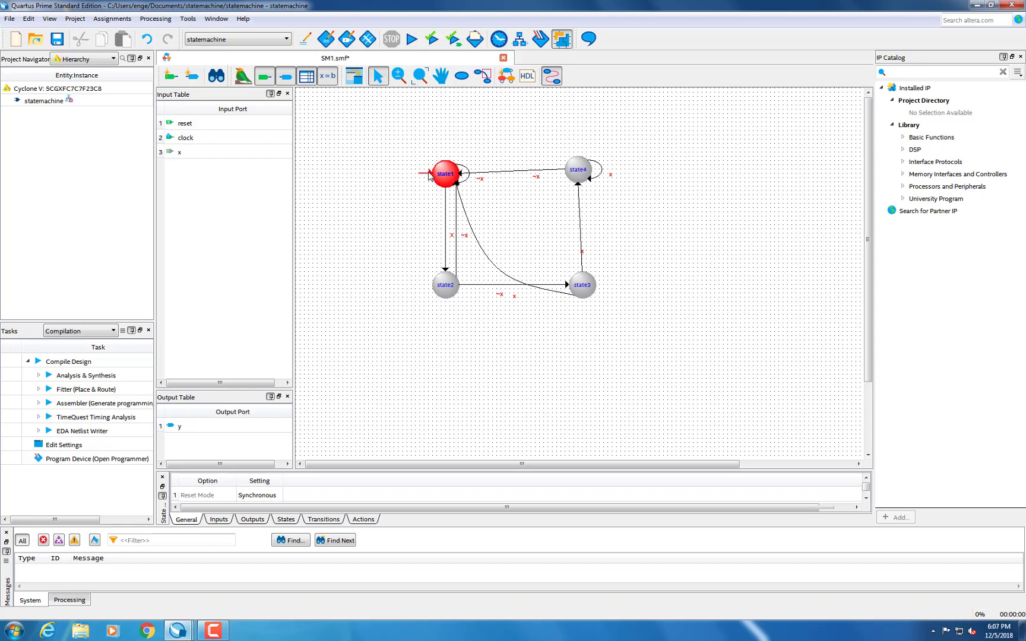
click(417, 191)
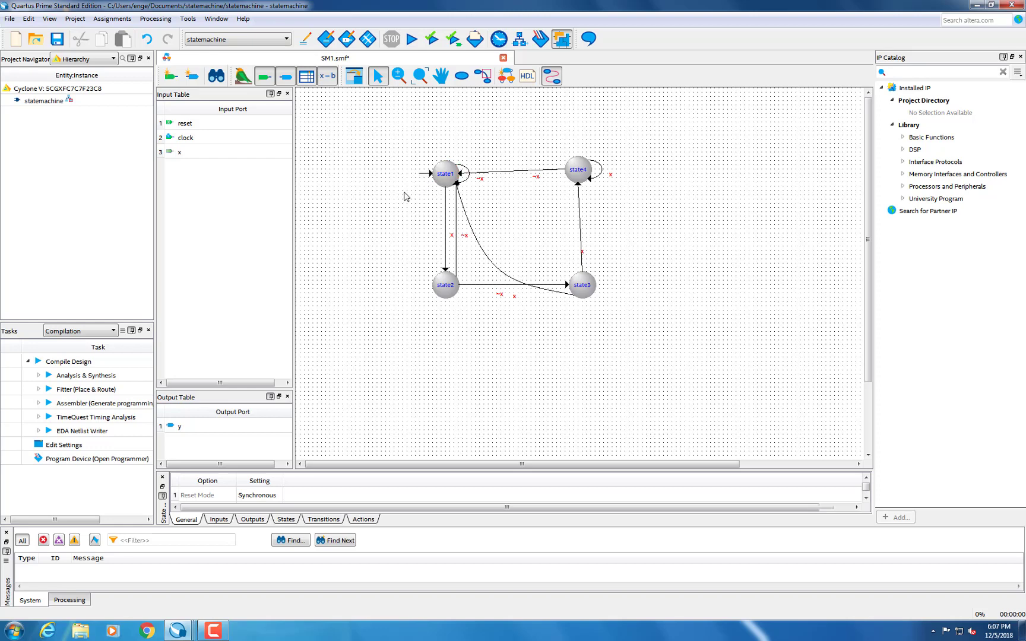
click(212, 631)
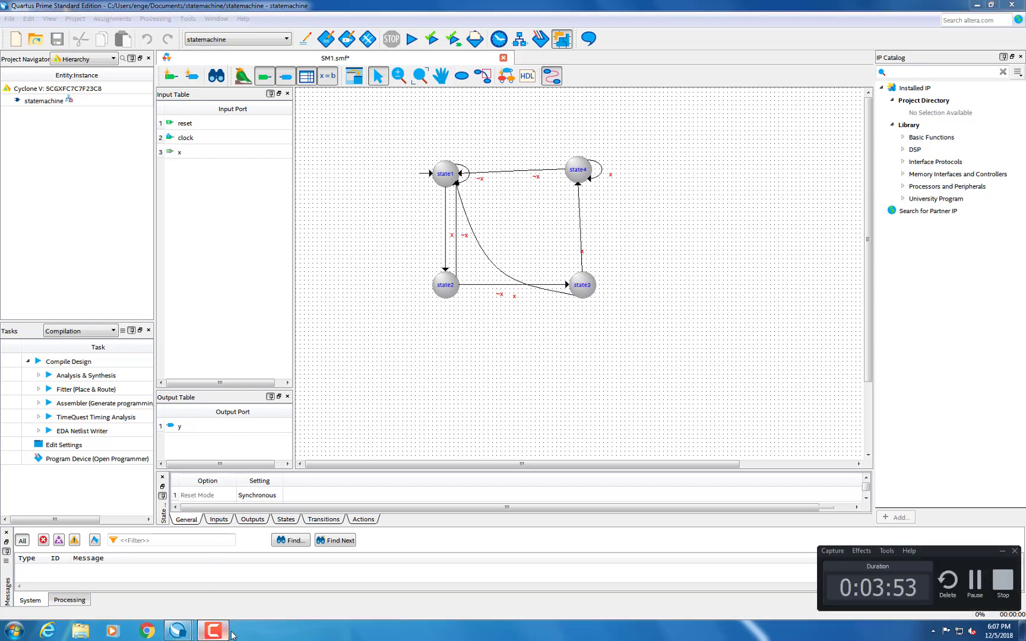
click(972, 587)
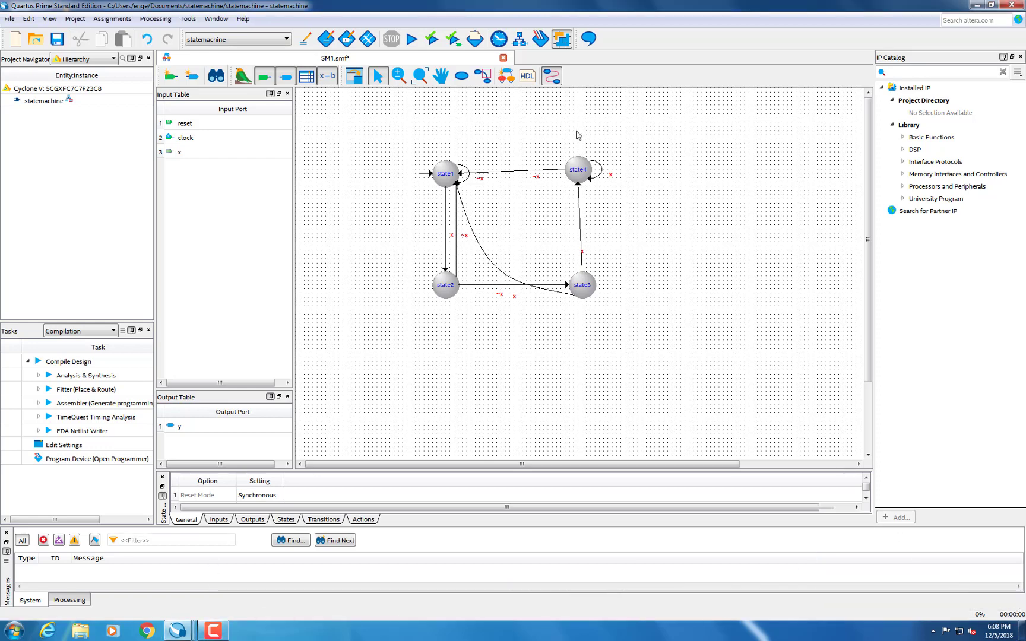
- Open the existing design in the State Machine Wizard and review its general options, inputs, outputs, states and transitions
click(509, 82)
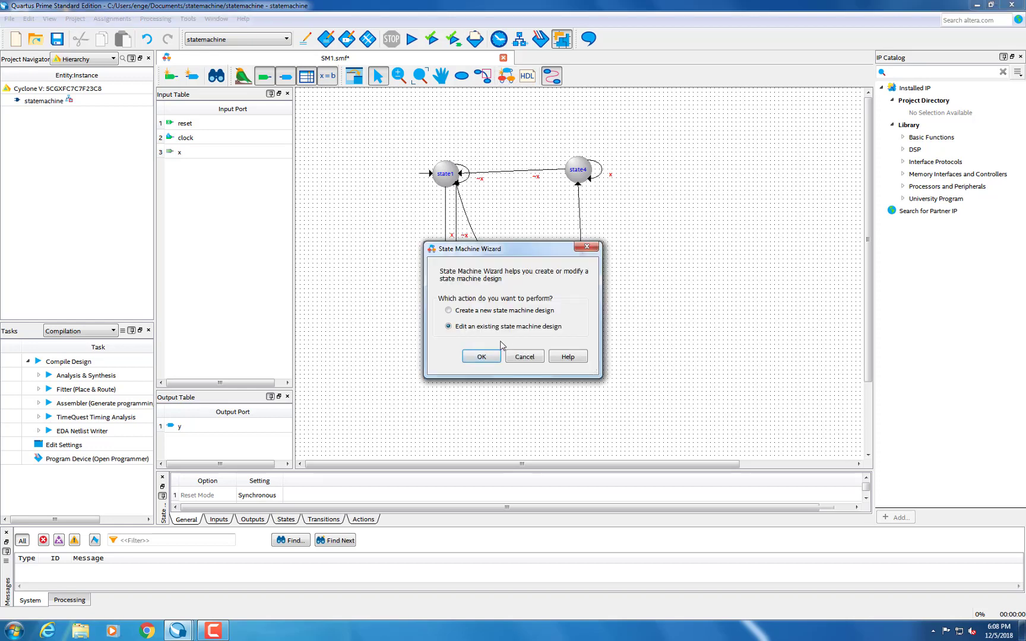
click(482, 357)
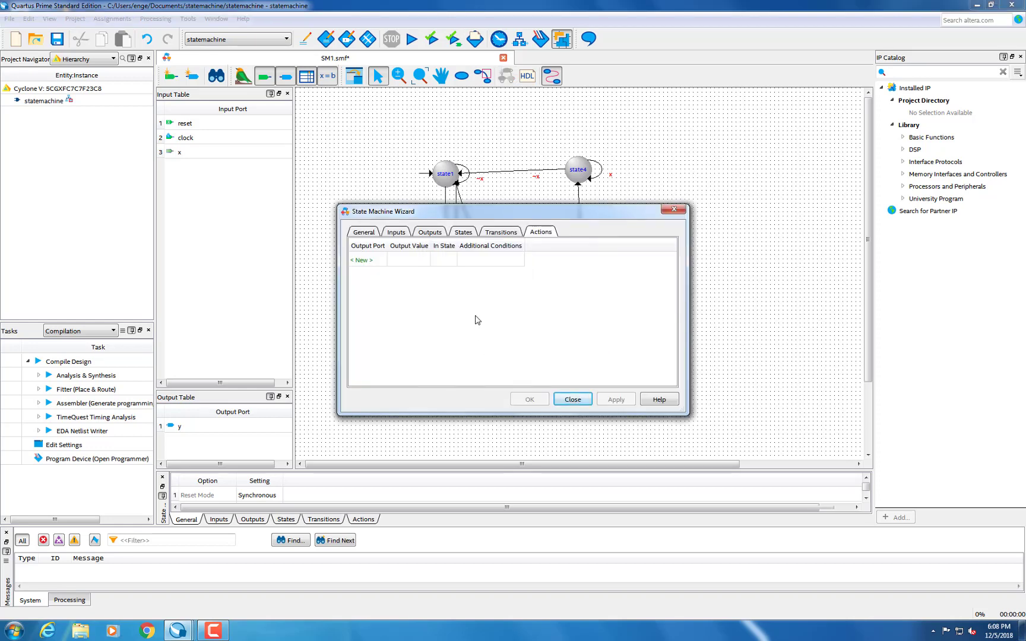
click(369, 232)
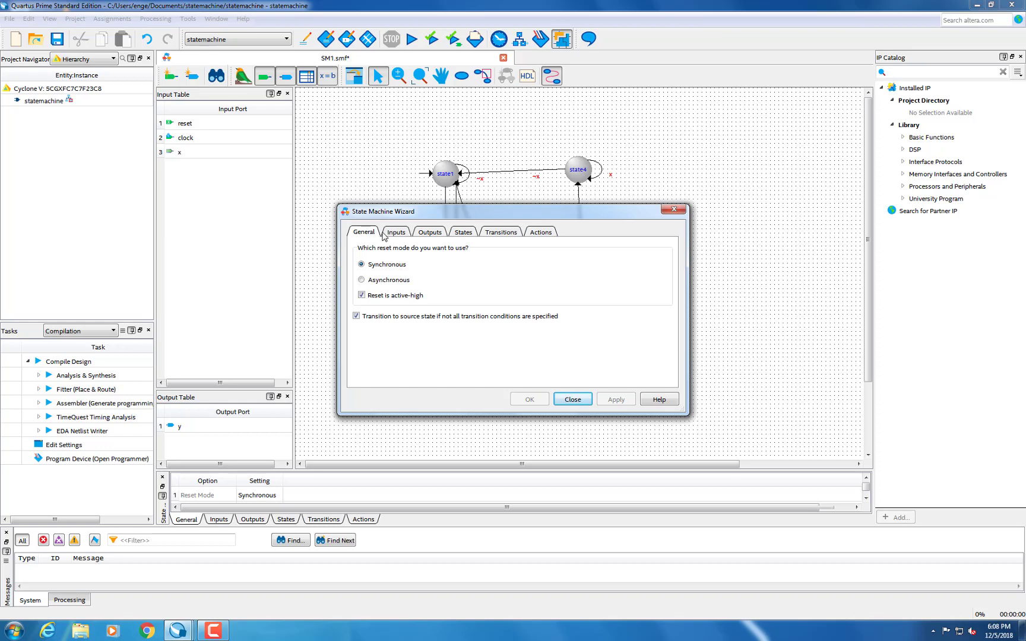
click(396, 233)
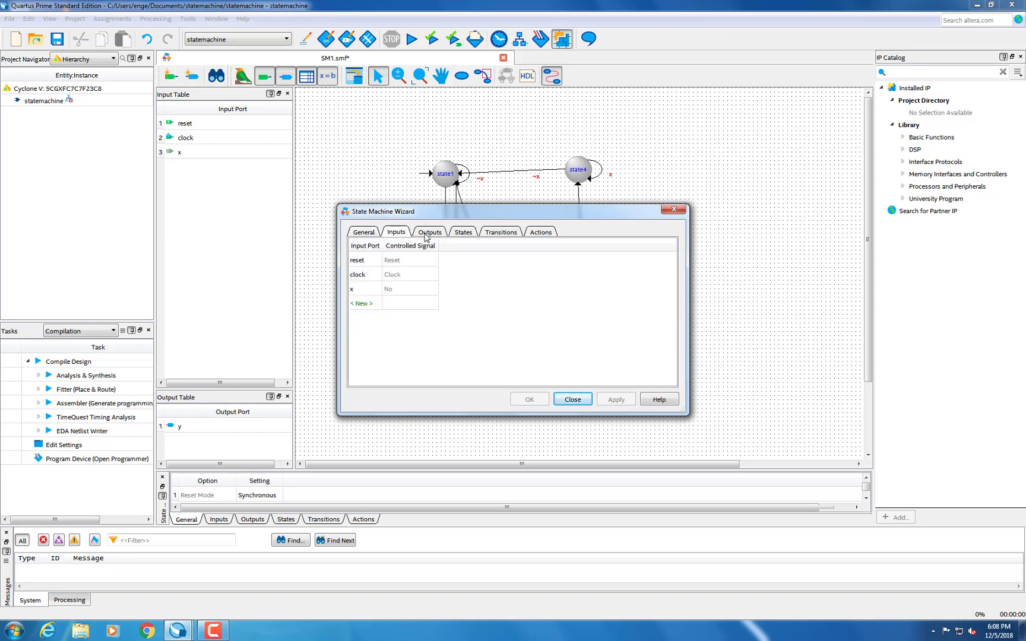
click(431, 233)
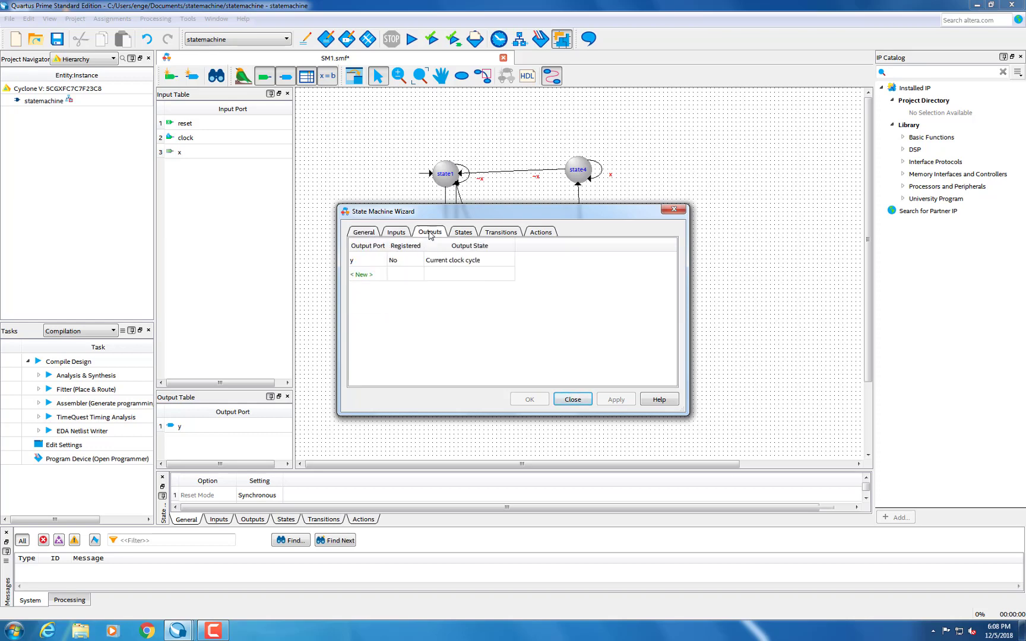
click(462, 234)
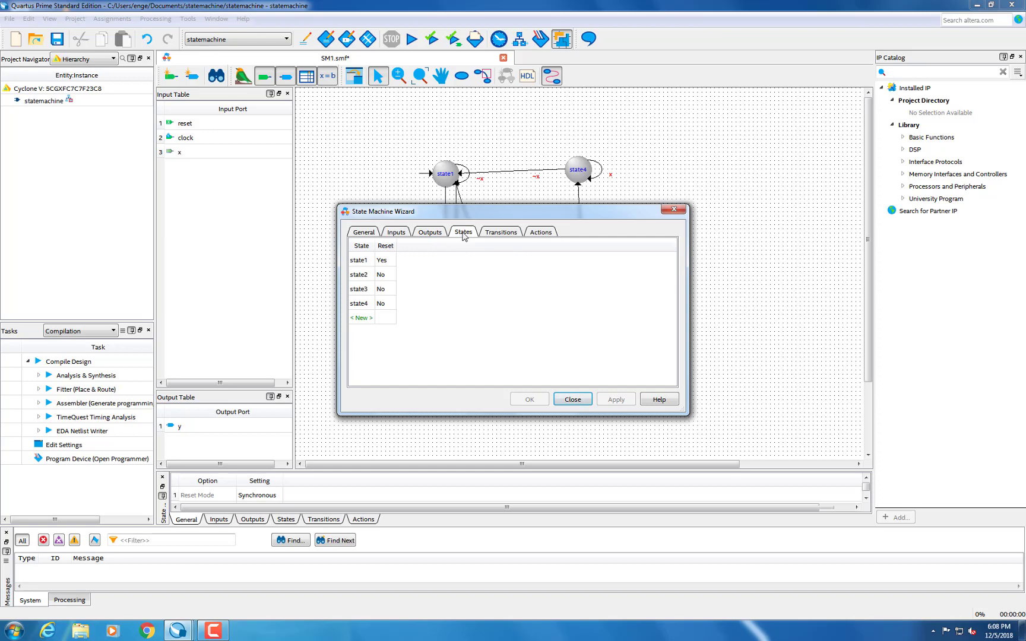
click(499, 233)
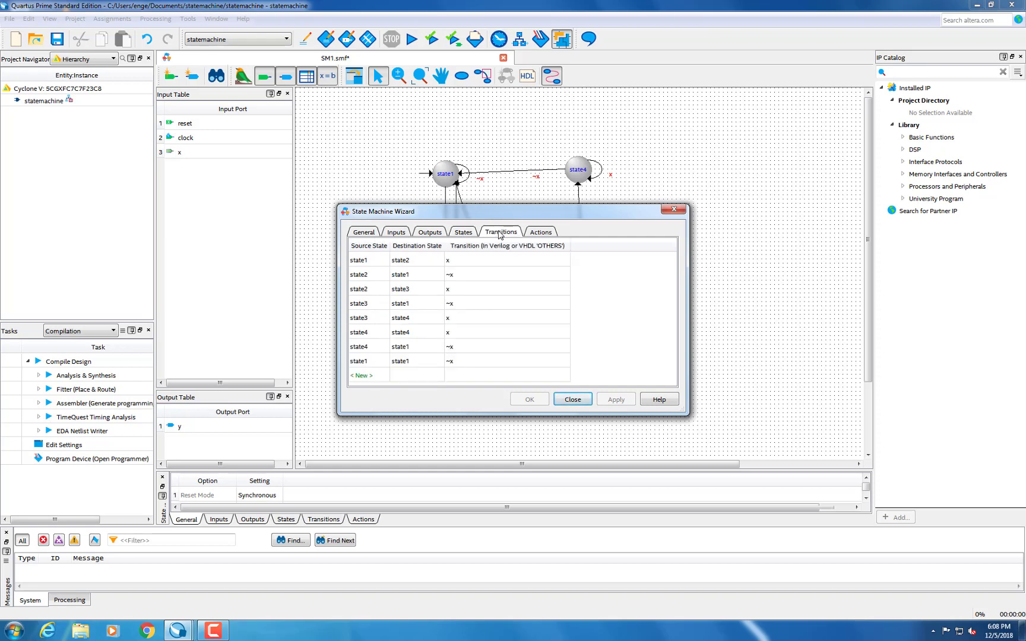
- Add a new action for output port y in the State Machine Wizard
click(547, 235)
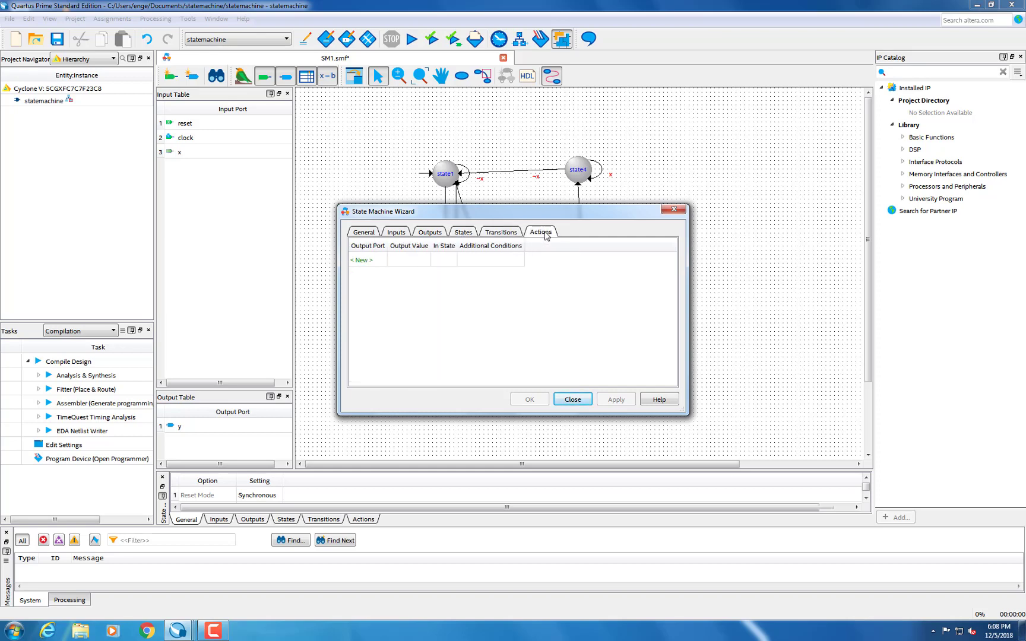
click(377, 261)
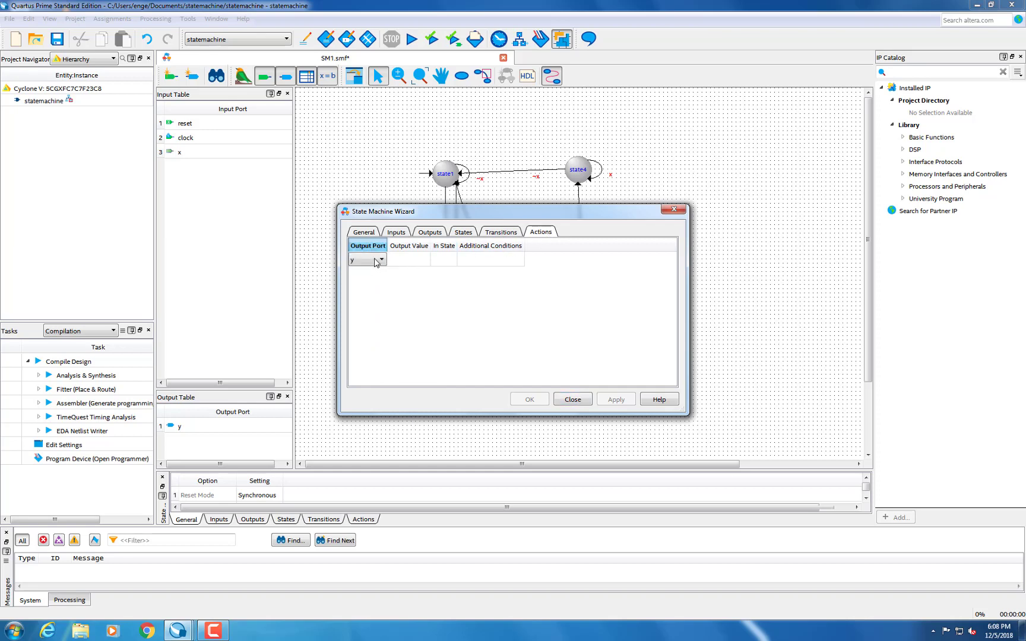
click(382, 260)
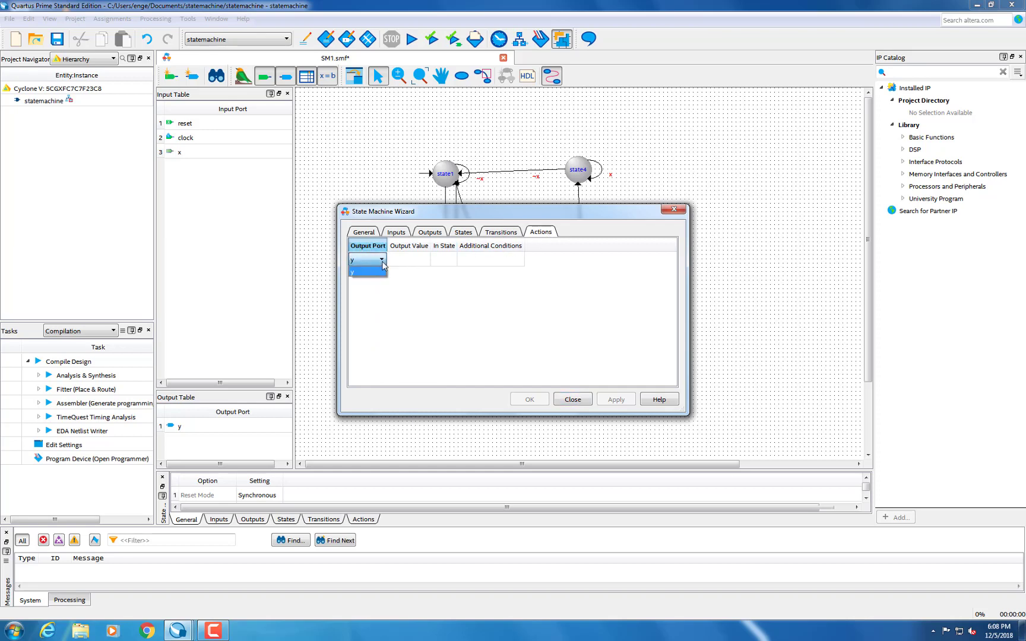
click(385, 262)
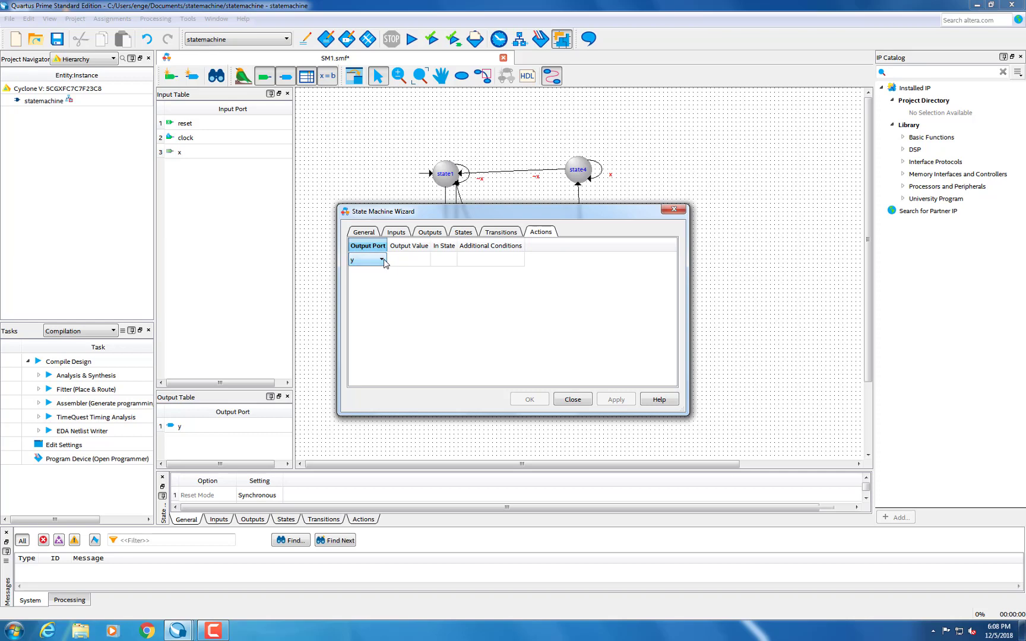
key(Return)
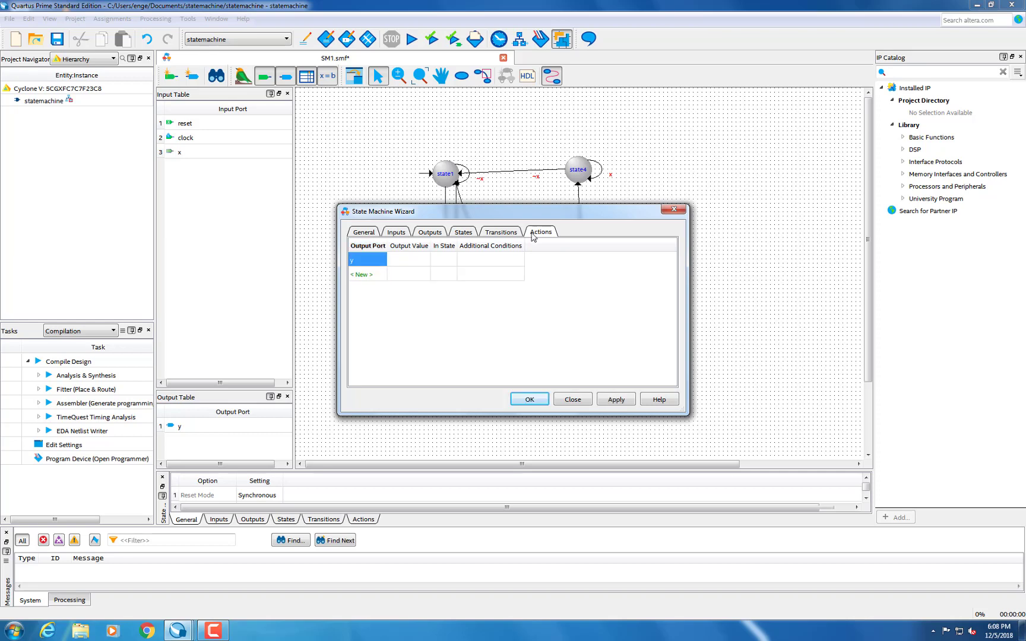
- Set the first action's output value to 1 in state2 with the additional condition ~x
click(410, 265)
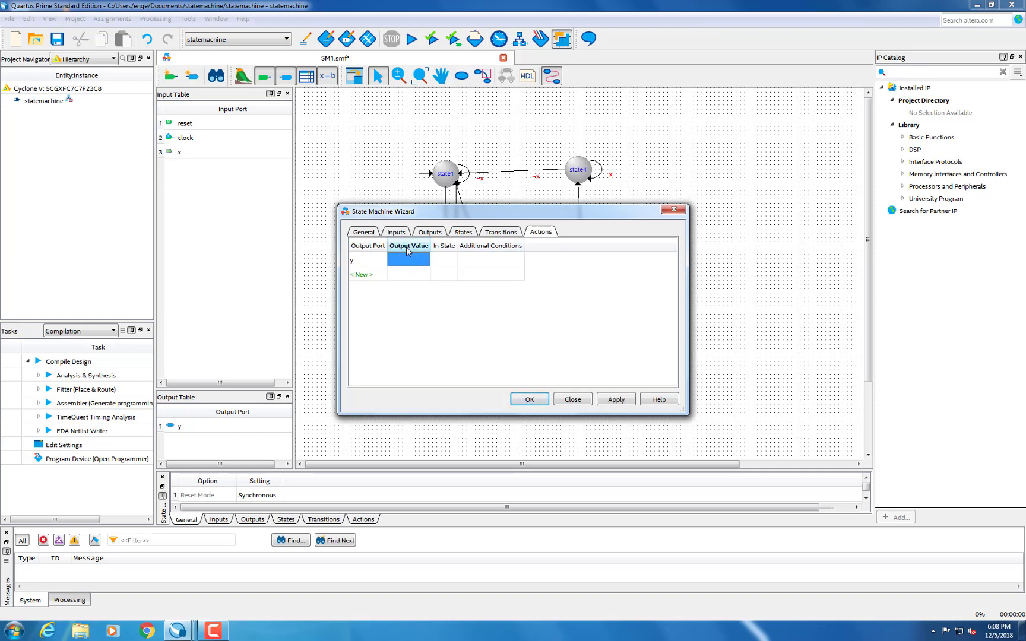
click(411, 265)
text(1)
click(441, 265)
click(440, 265)
click(453, 262)
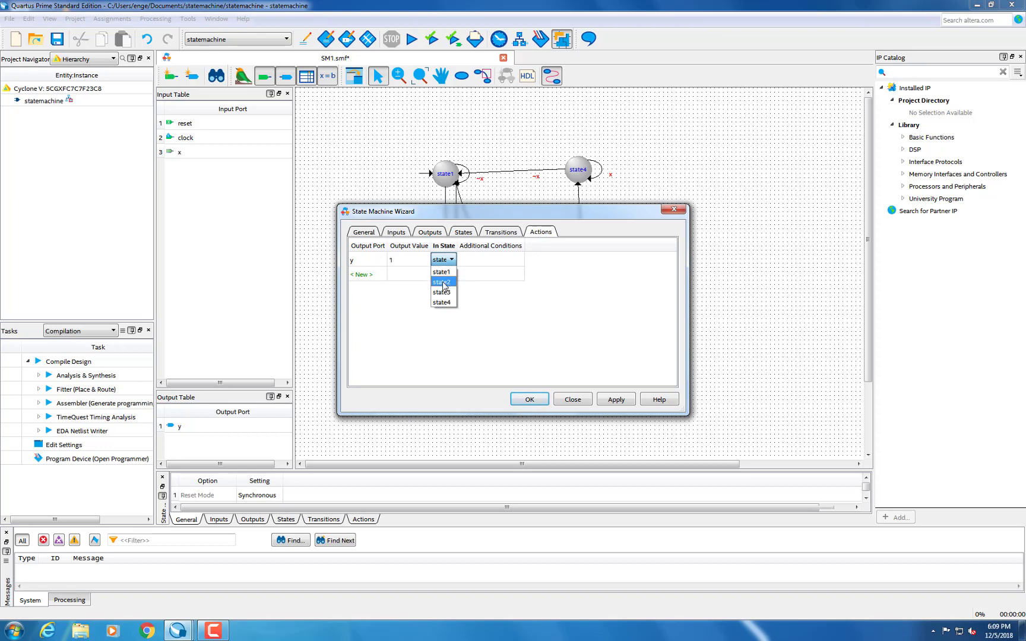
click(447, 282)
click(465, 262)
click(465, 262)
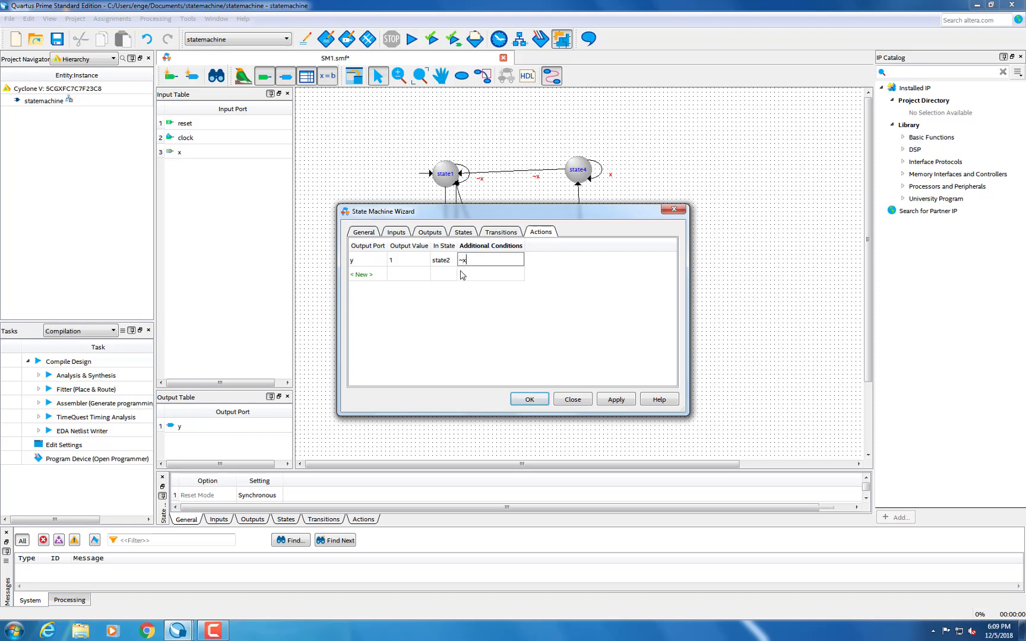
- Add a second action that outputs y as 1 in state3 with the additional condition ~x
click(366, 277)
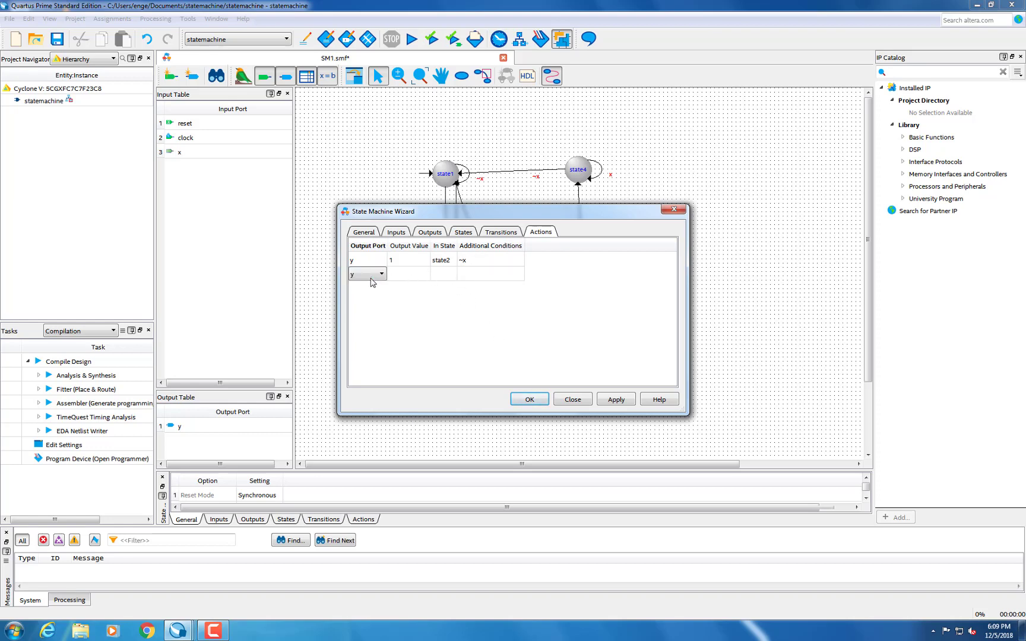
click(410, 279)
click(410, 279)
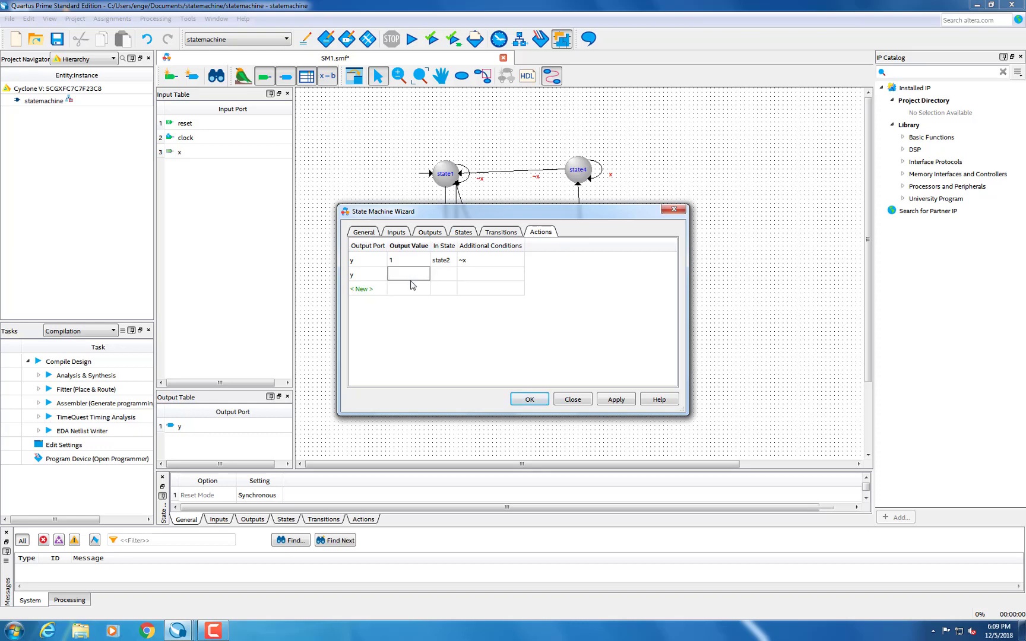
text(1)
click(450, 278)
click(450, 277)
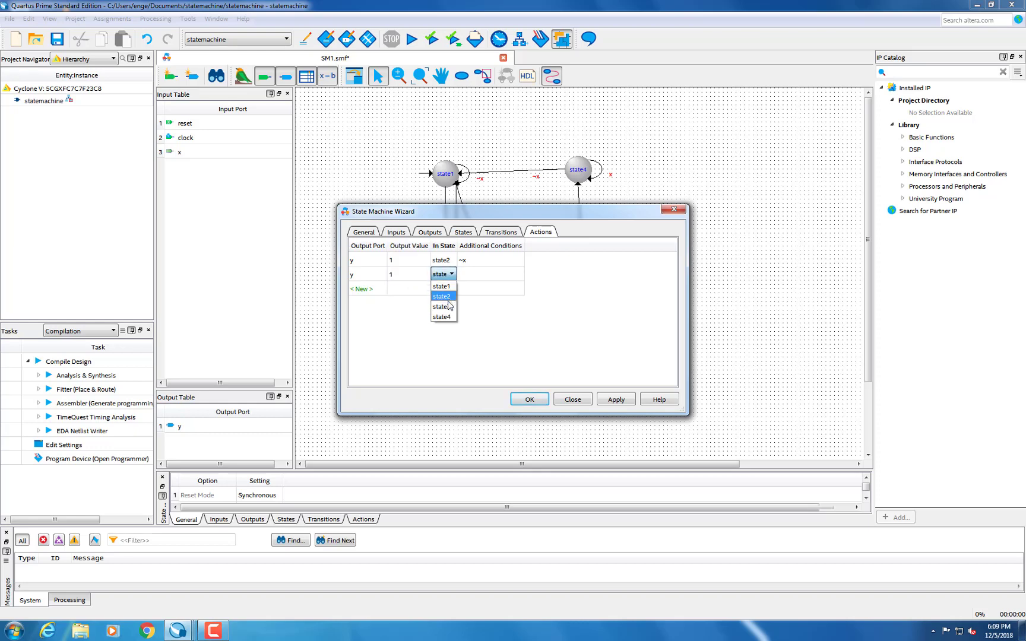
click(449, 306)
click(468, 276)
click(468, 277)
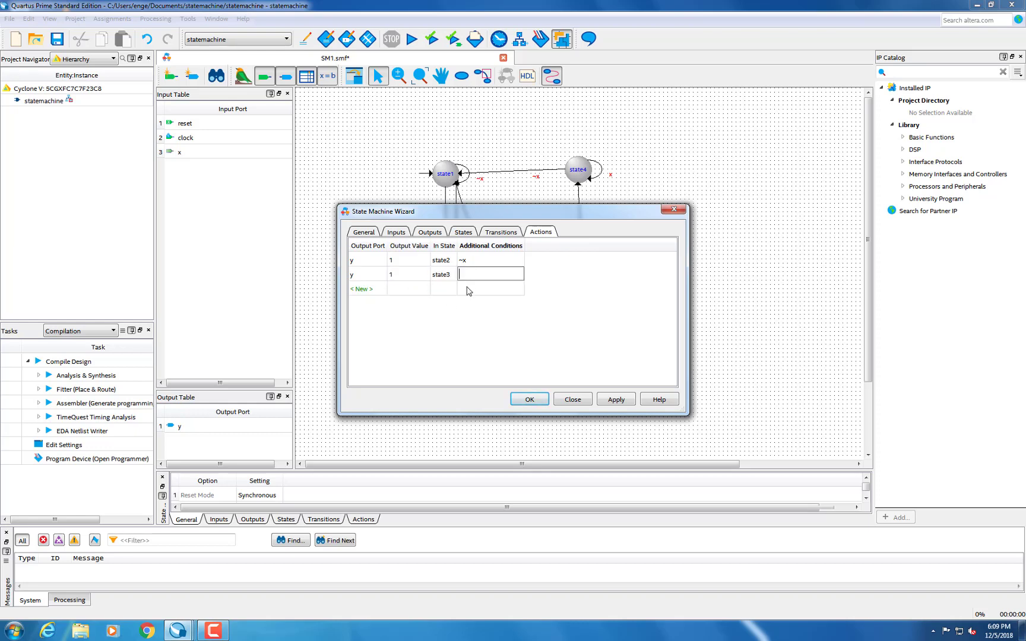
text(~x)
- Add a third action that outputs y as 1 in state4 with the additional condition ~x, and apply the wizard's changes
click(381, 293)
click(382, 294)
click(381, 295)
double_click(414, 289)
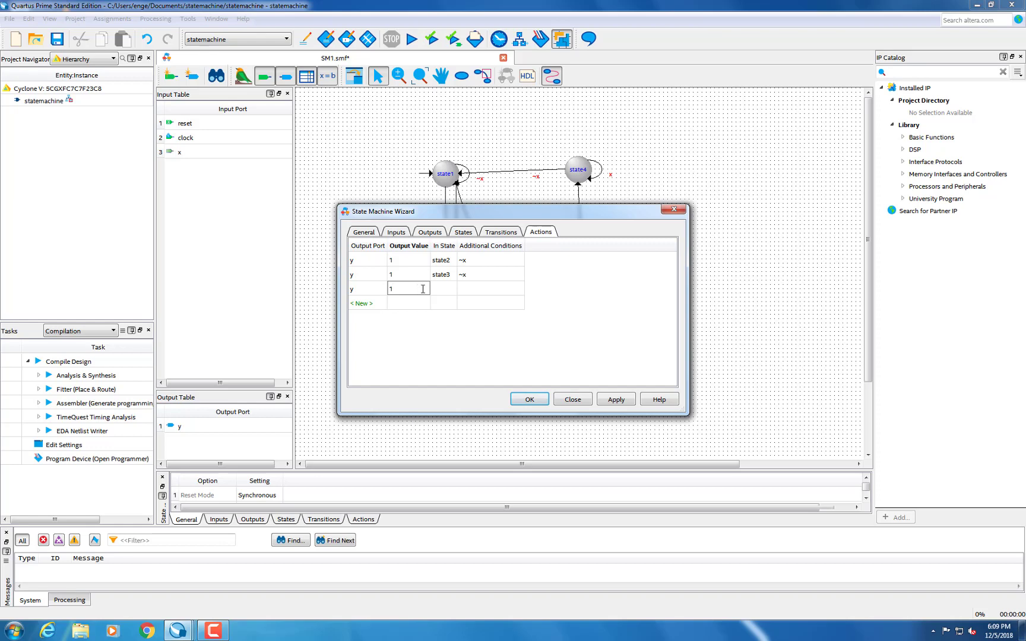
click(444, 289)
click(445, 289)
click(453, 290)
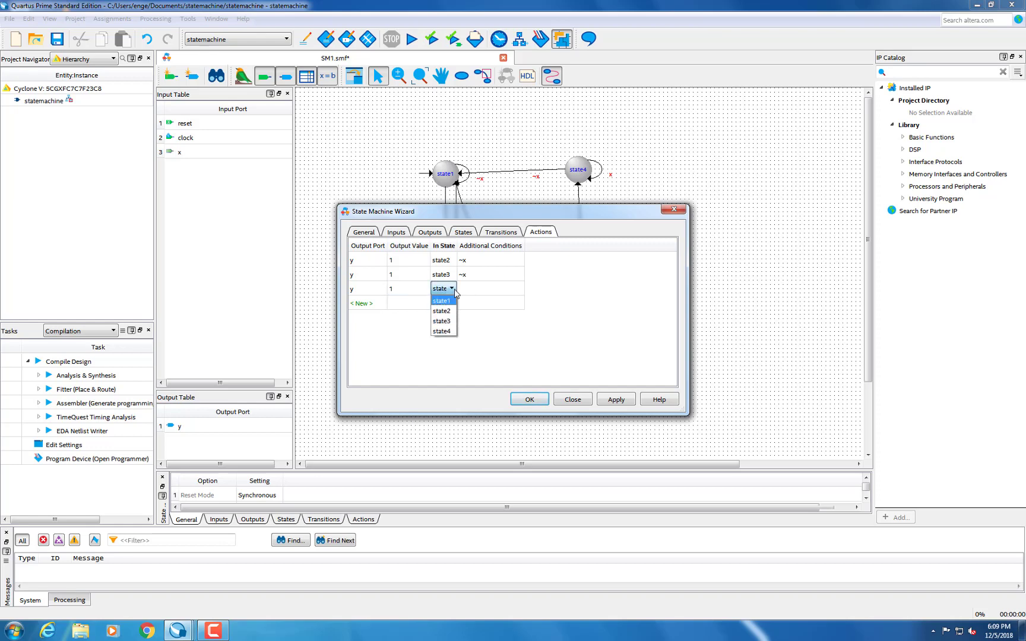
click(442, 330)
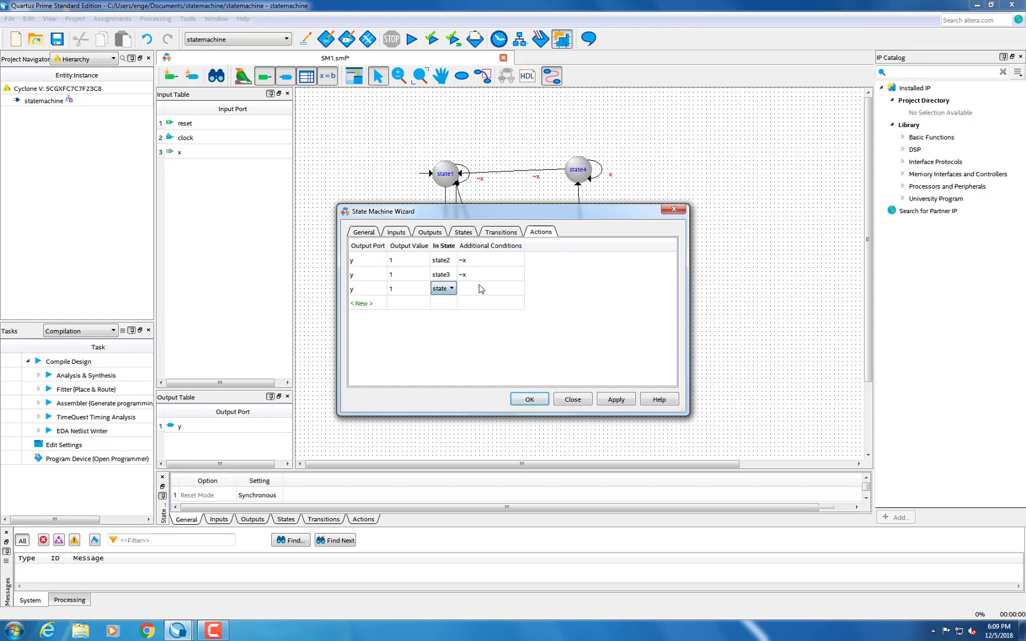
click(481, 289)
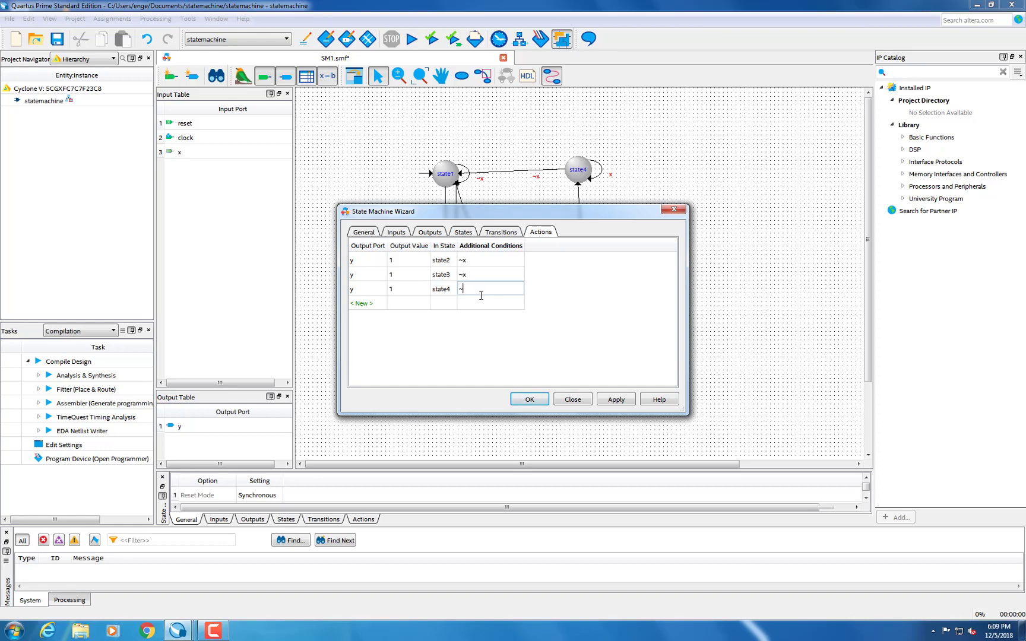
click(618, 400)
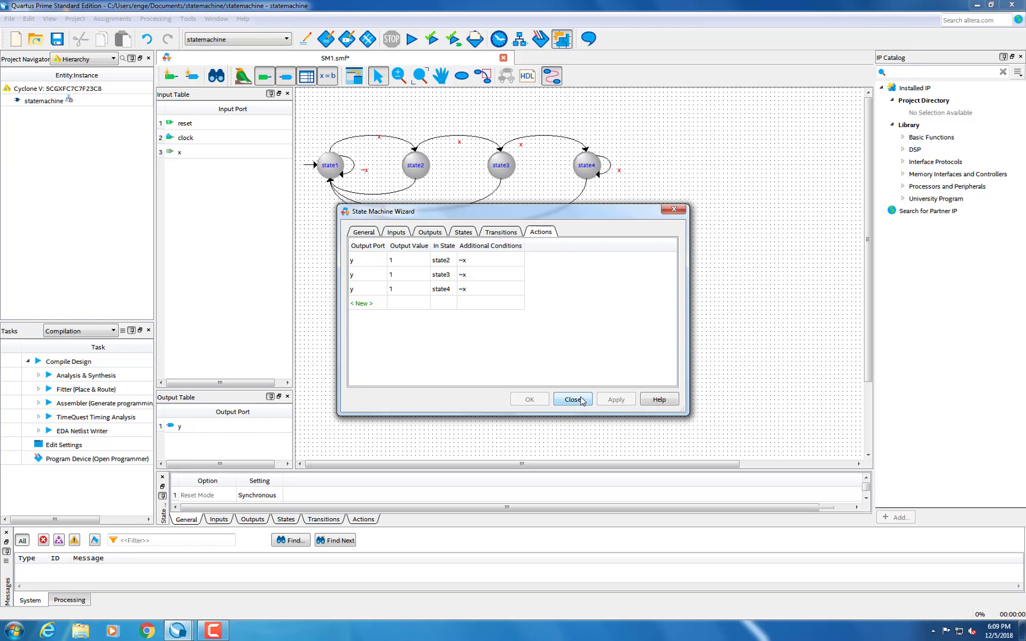
click(573, 400)
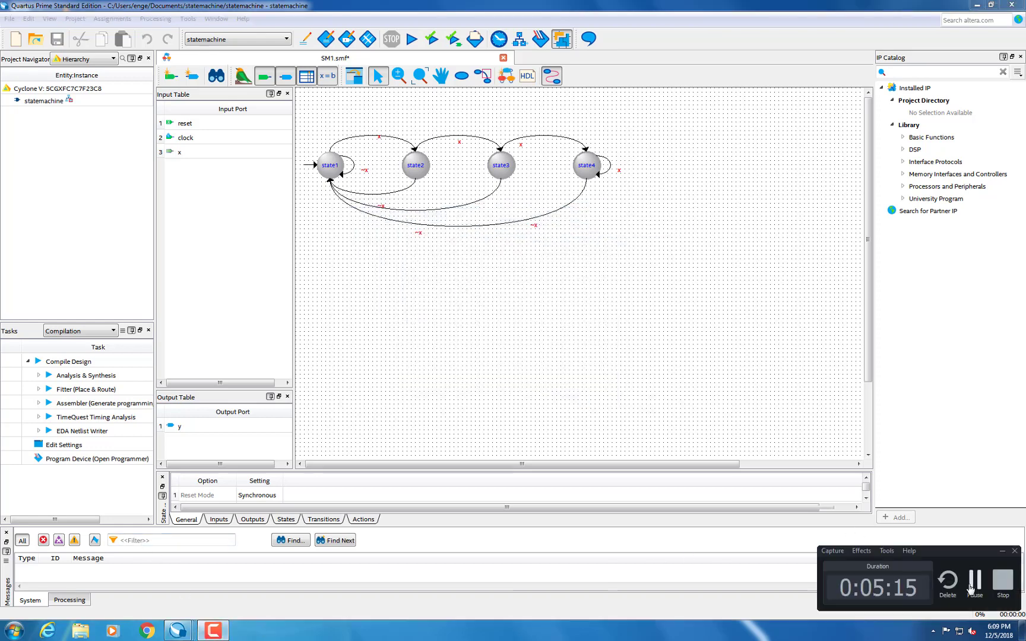
- Start a full compilation and save the state machine file as statemachine, added to the current project
click(969, 584)
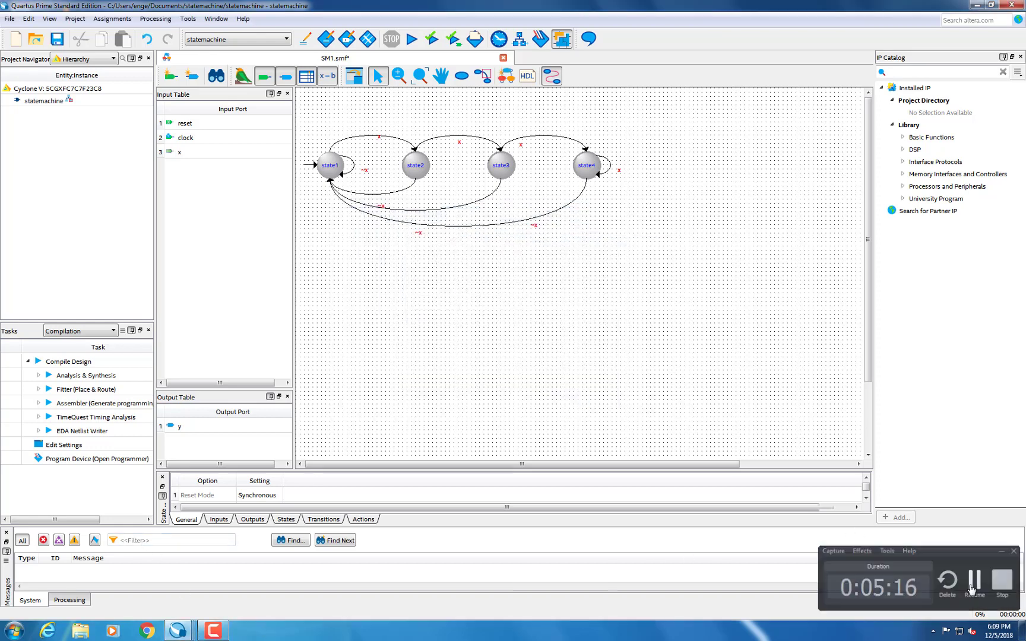
click(411, 40)
click(530, 324)
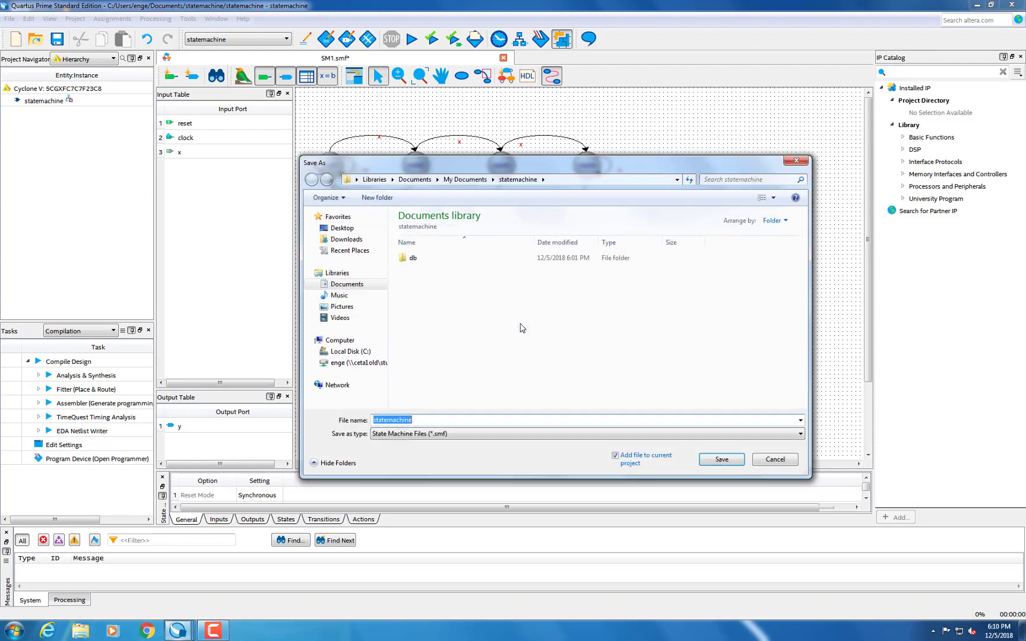
click(732, 463)
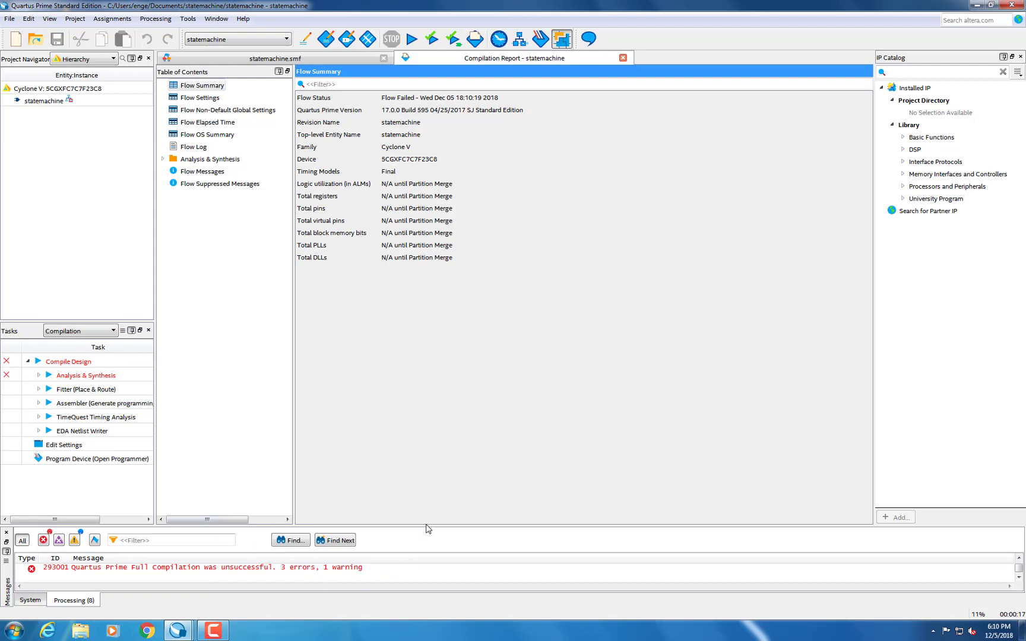
- Enlarge the message area, examine the compilation errors and close the compilation report
drag(428, 527, 297, 452)
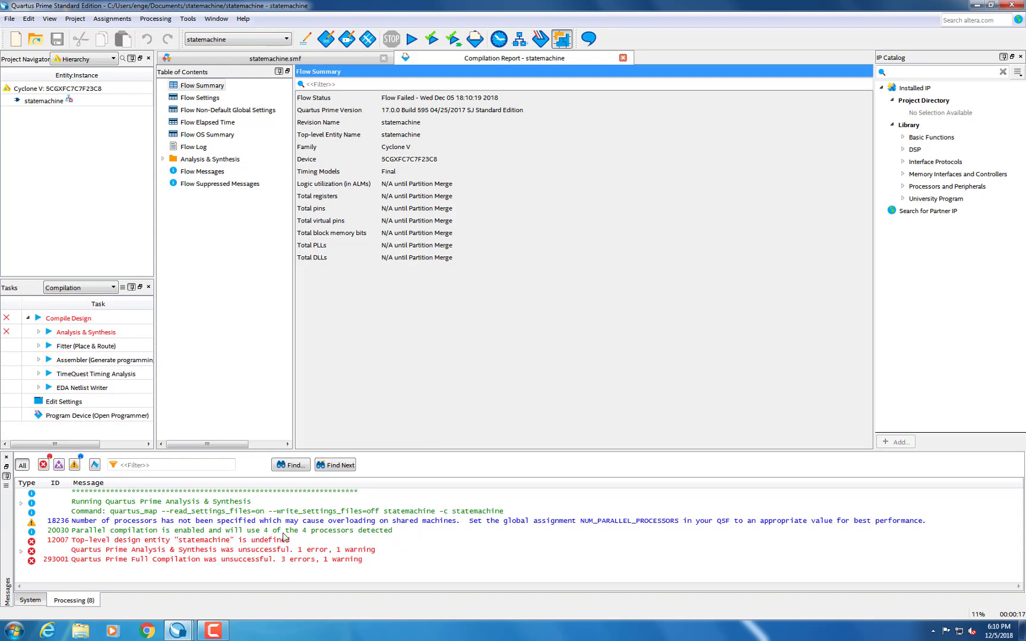
click(236, 541)
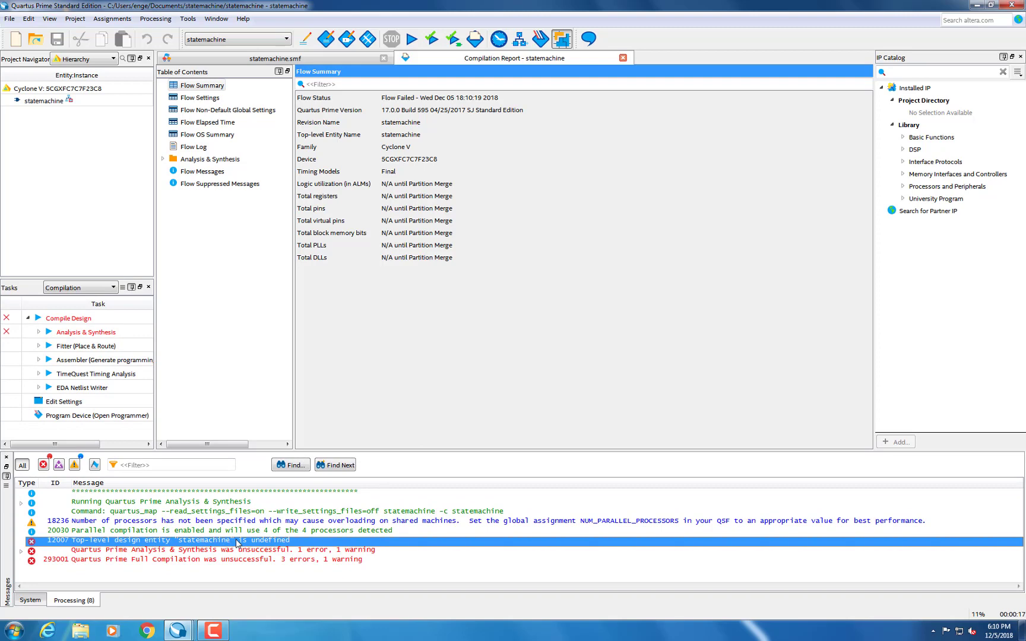
click(240, 553)
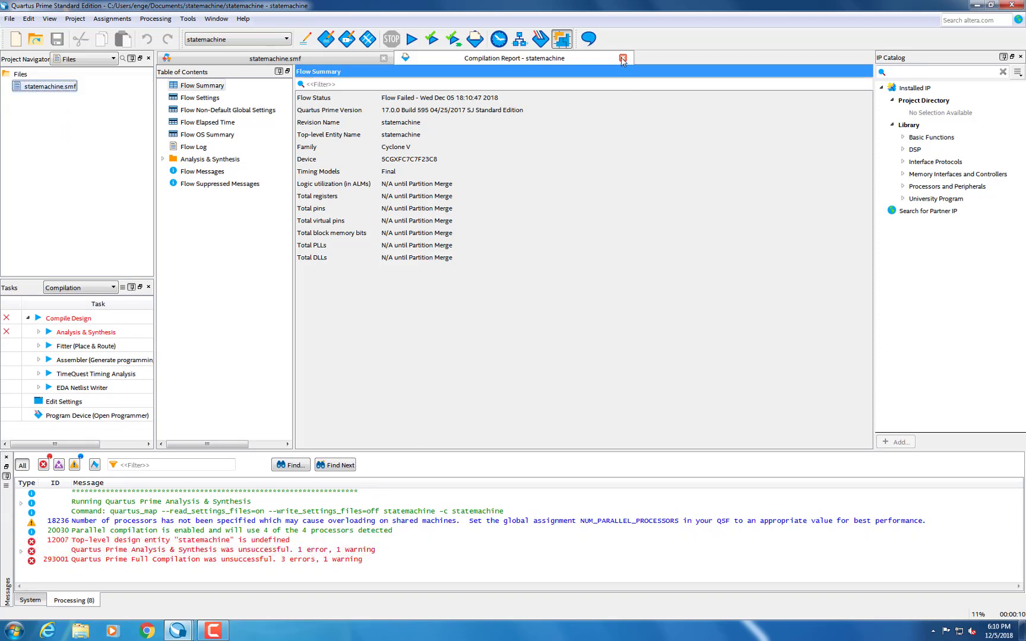
click(622, 58)
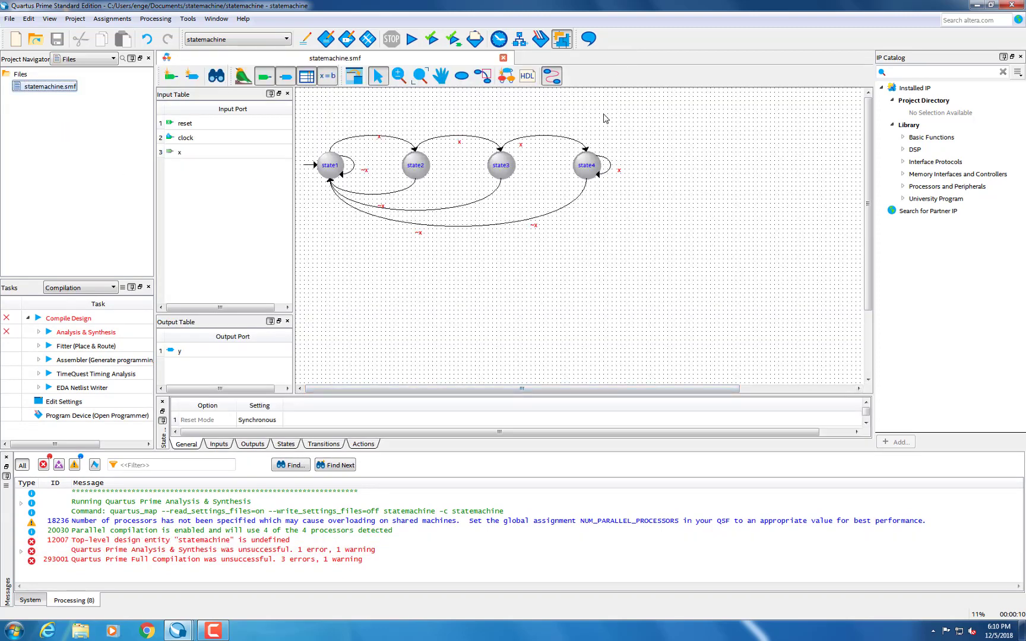
click(220, 631)
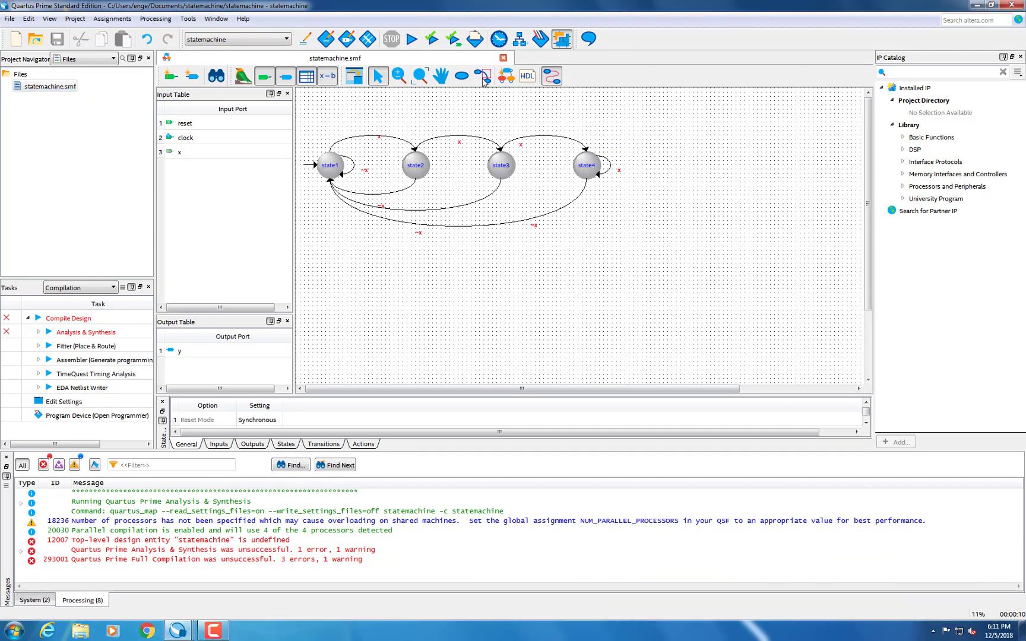
- Generate a VHDL file from the state machine, overwriting the existing statemachine.vhd
click(527, 76)
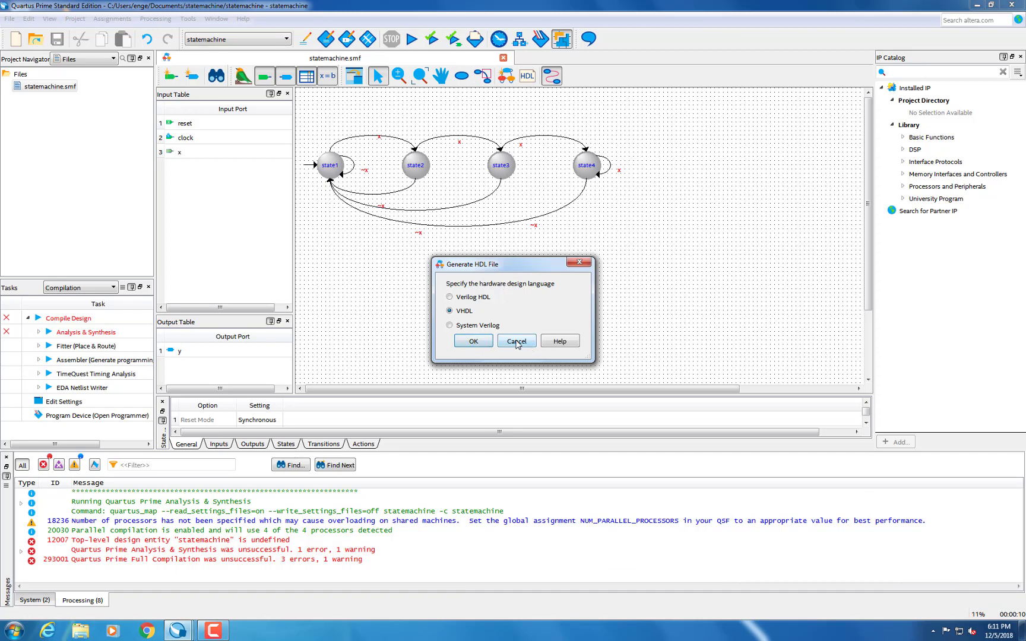
click(473, 342)
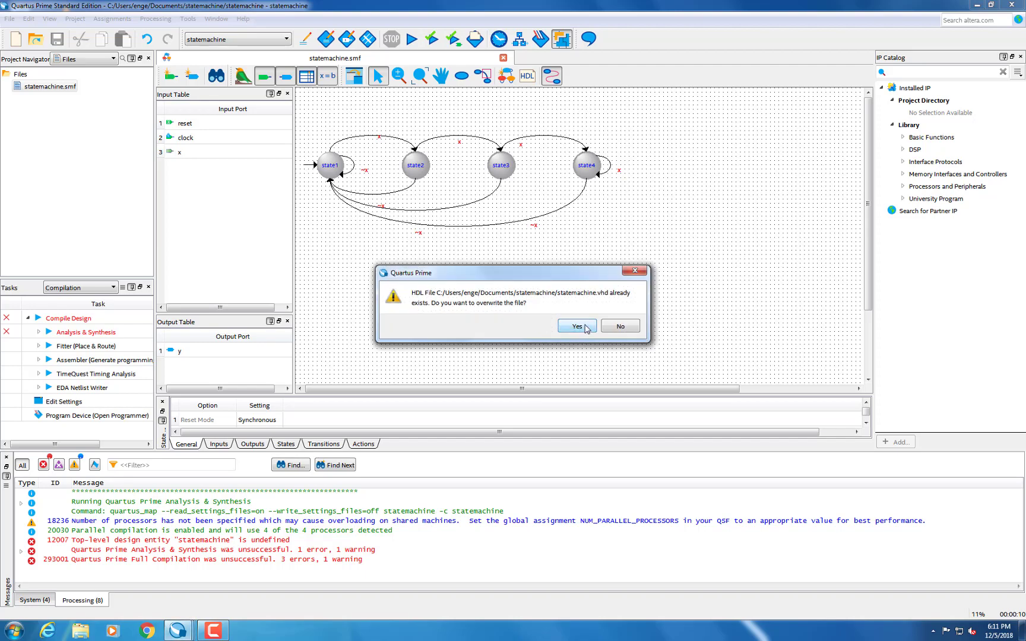
click(577, 326)
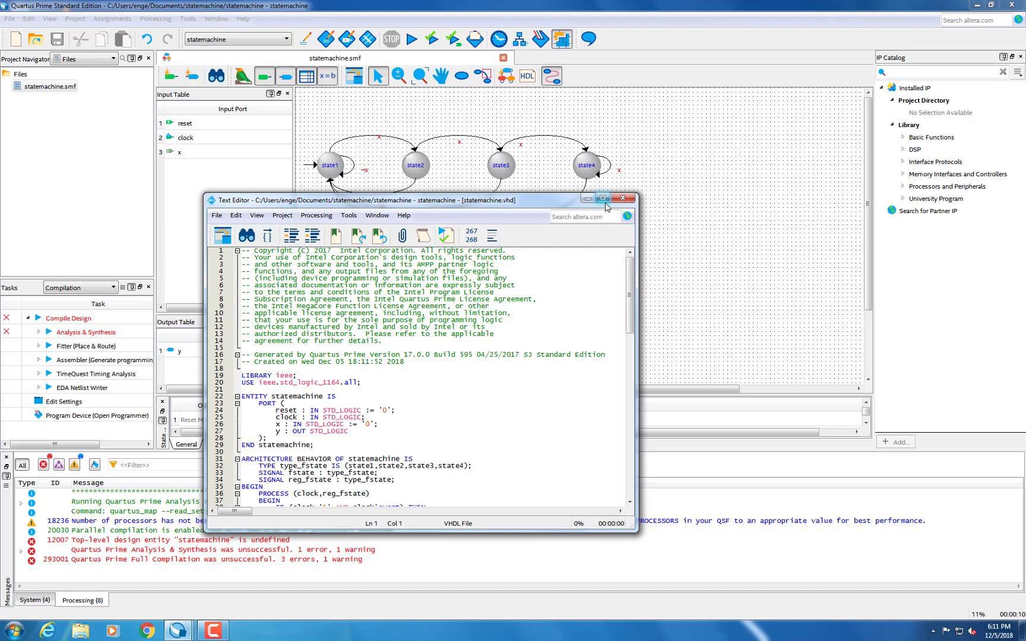
- View the generated VHDL code full screen, save the file and close the text editor
click(604, 204)
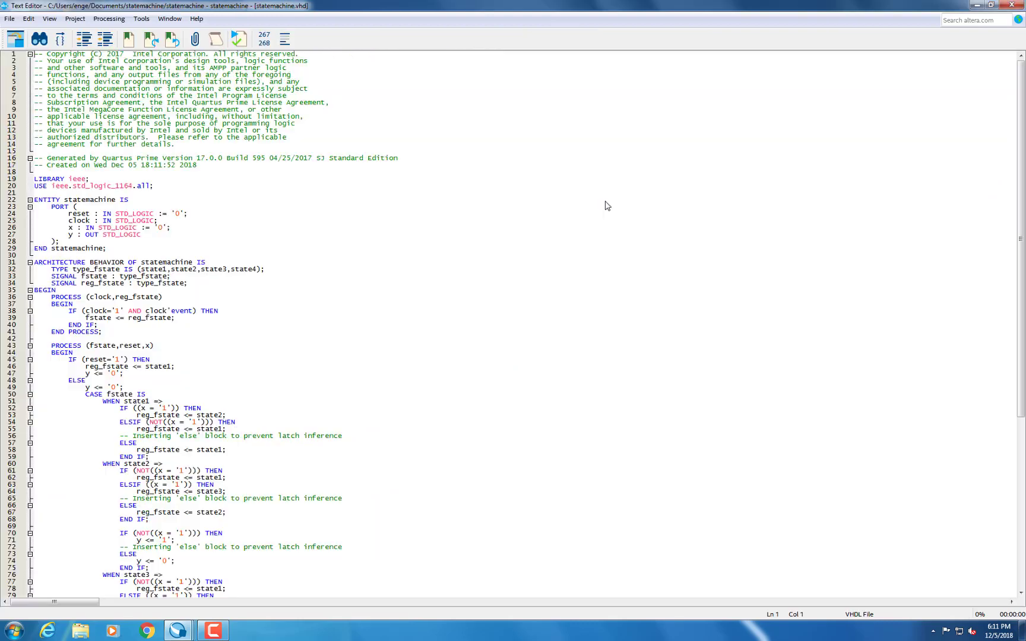
click(9, 18)
click(26, 65)
click(9, 19)
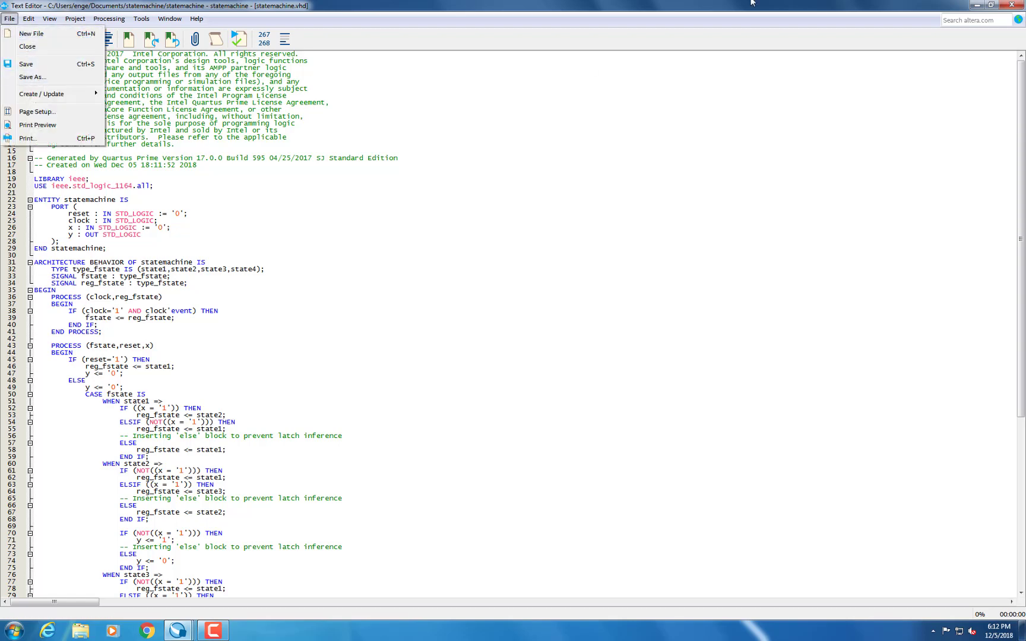
click(1011, 5)
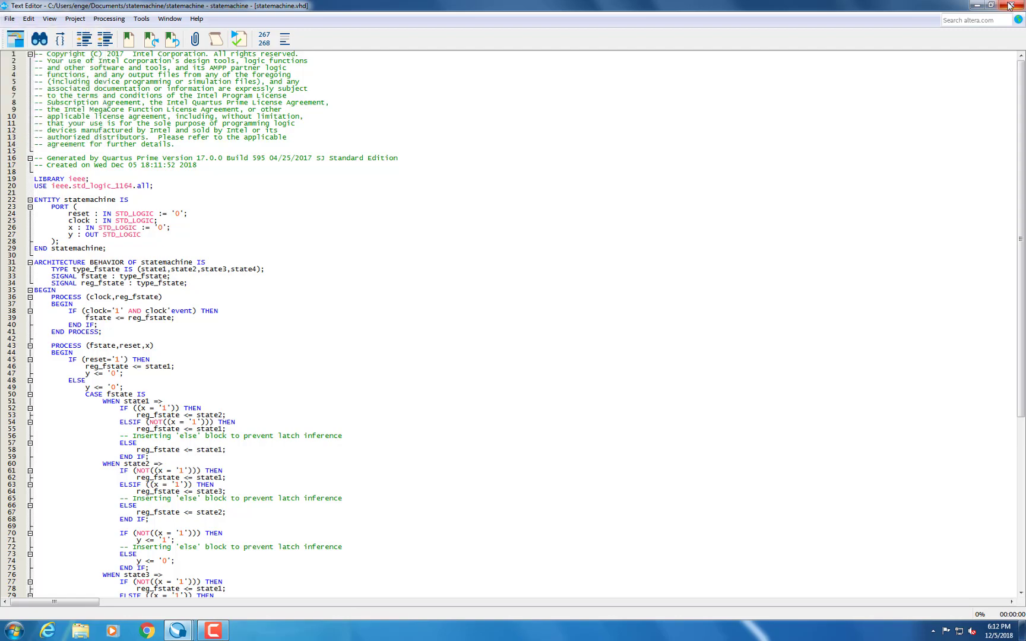
click(1012, 6)
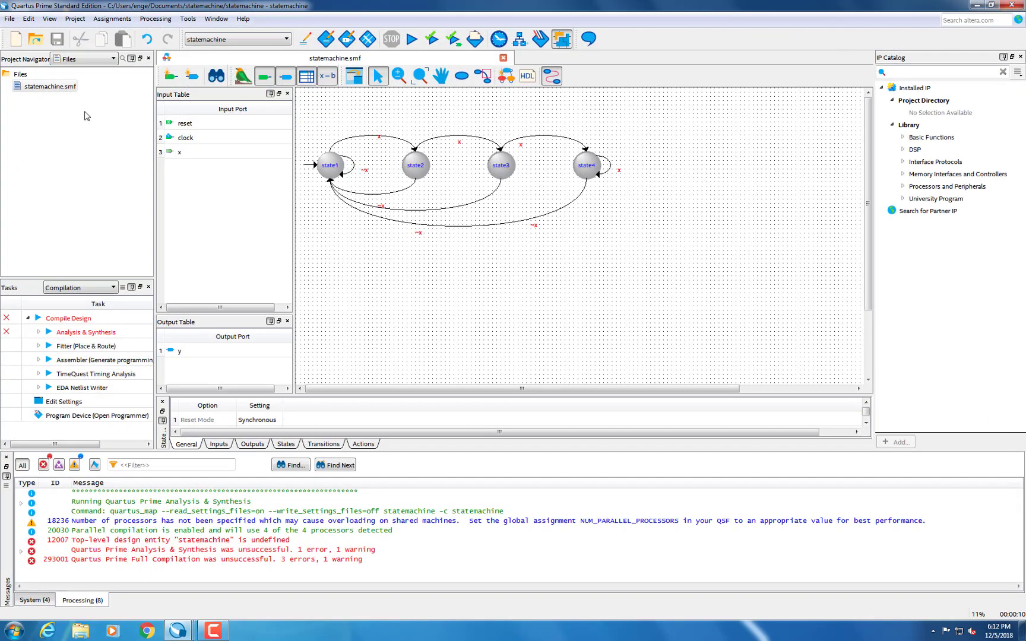
- Minimize Quartus, launch ModelSim - Intel FPGA Edition 10.5b (Quartus Prime 17.0) and dismiss its welcome dialog
click(70, 57)
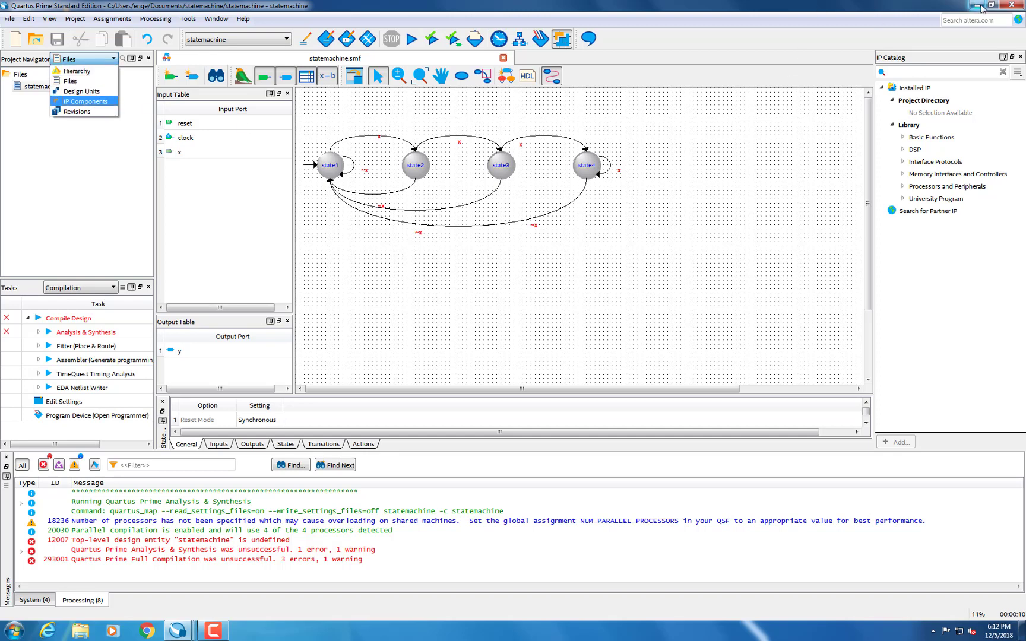
click(984, 9)
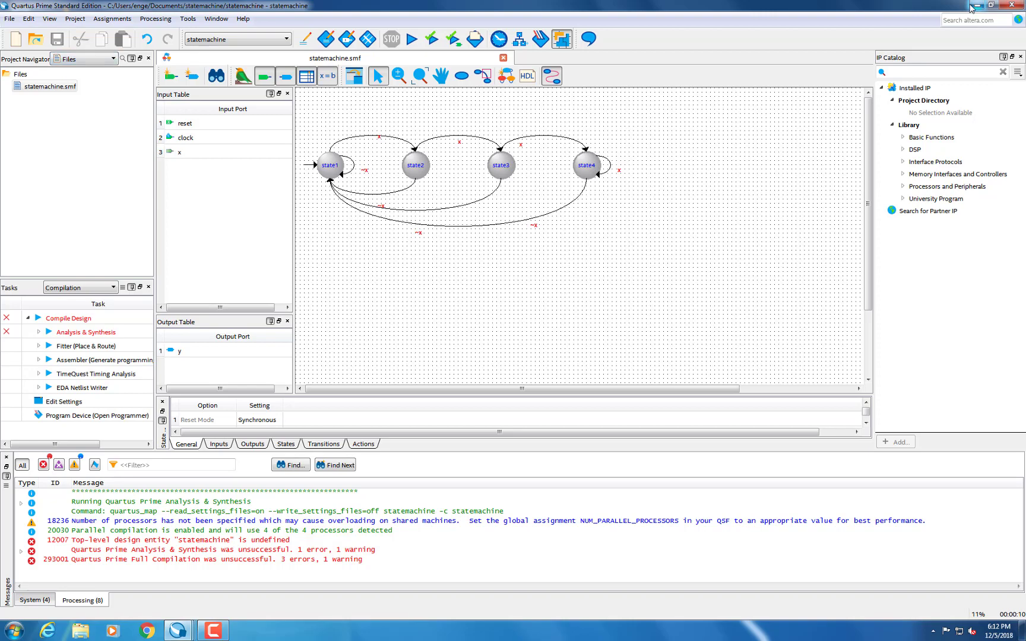
click(974, 6)
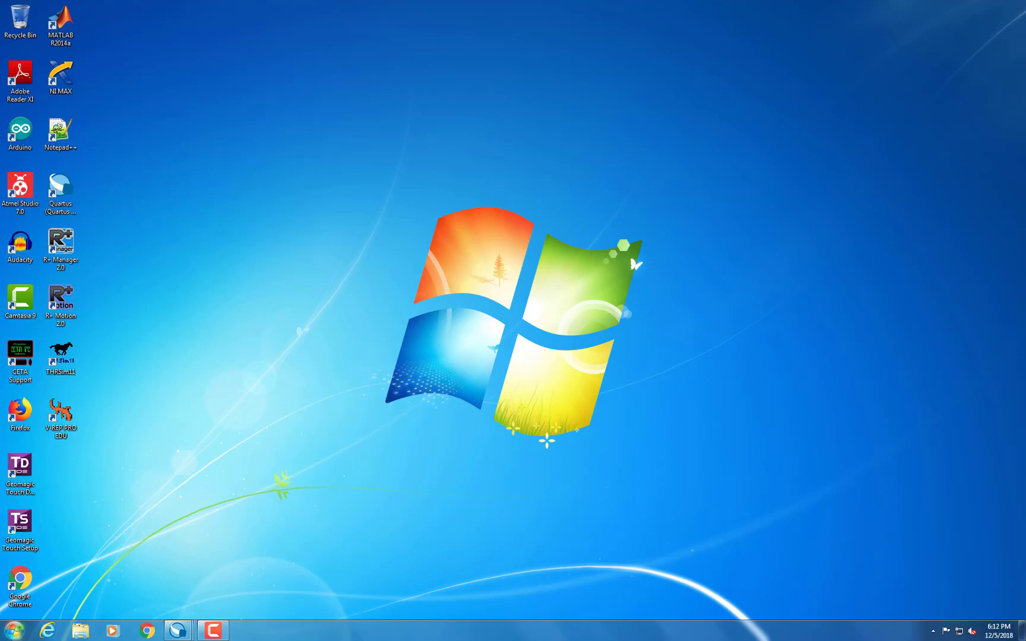
click(13, 631)
click(40, 603)
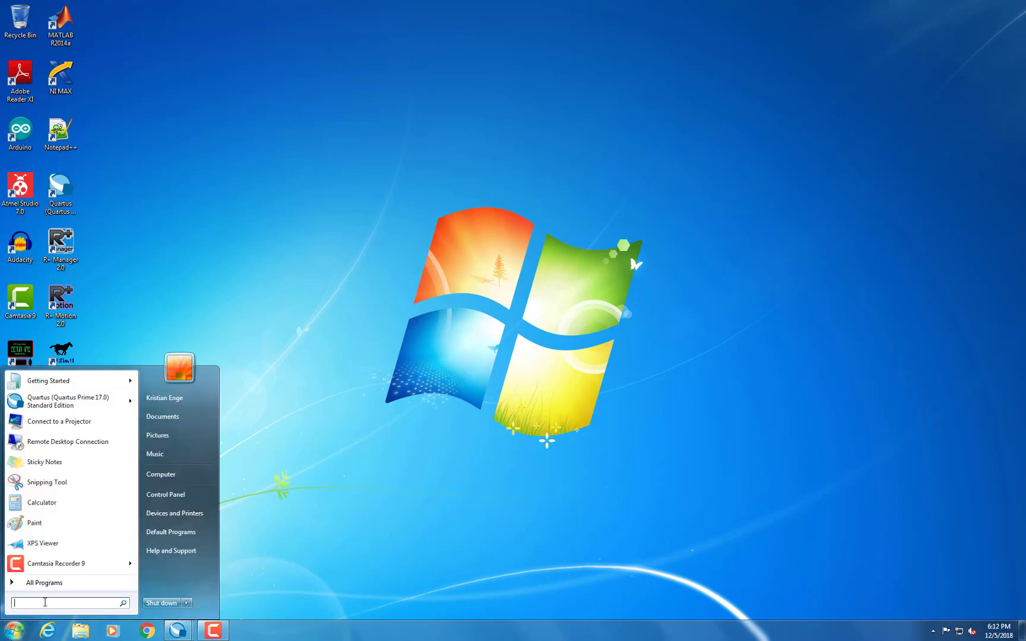
text(mode)
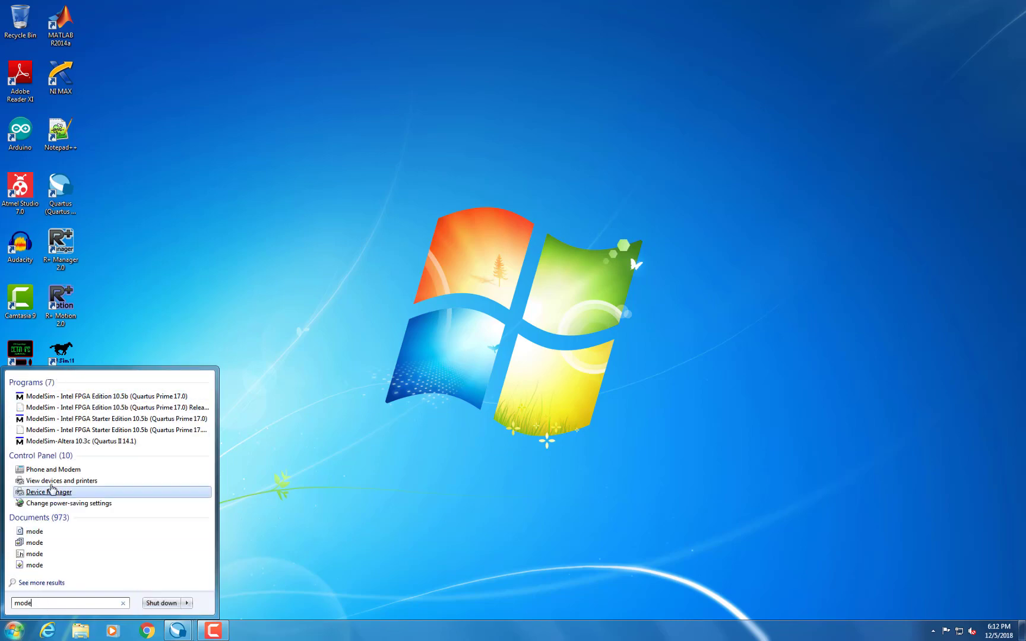
click(90, 397)
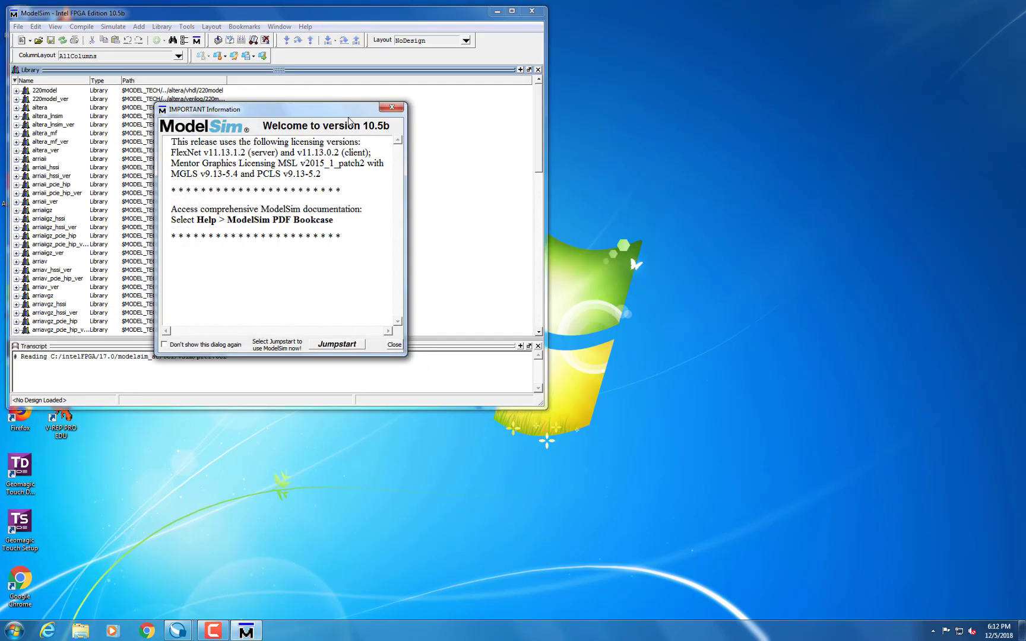
click(390, 108)
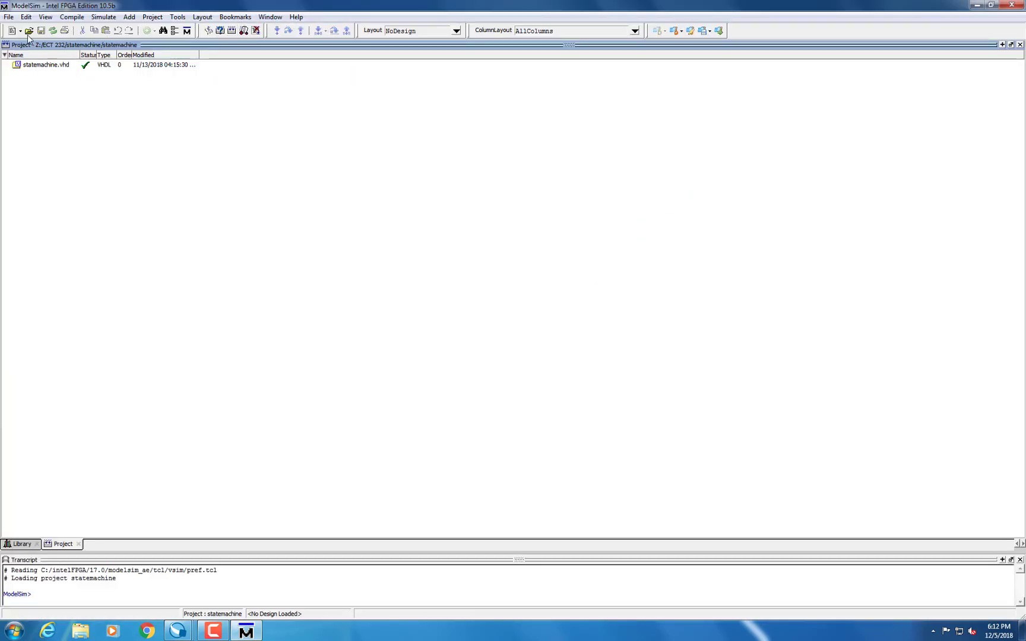
- Start creating a new ModelSim project, agreeing to close the current one
click(9, 17)
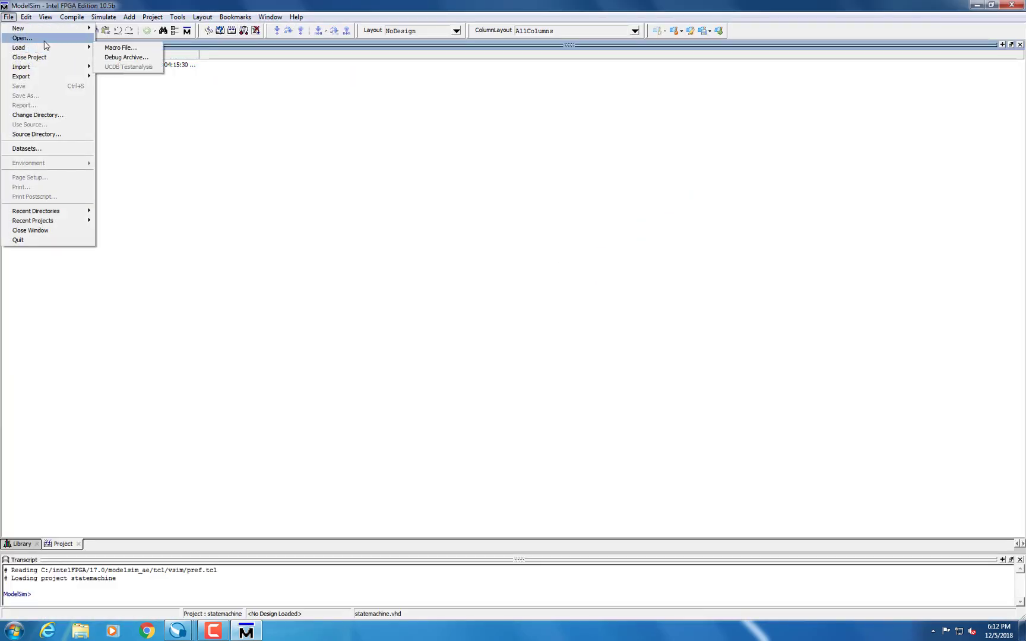
mouse_move(76, 30)
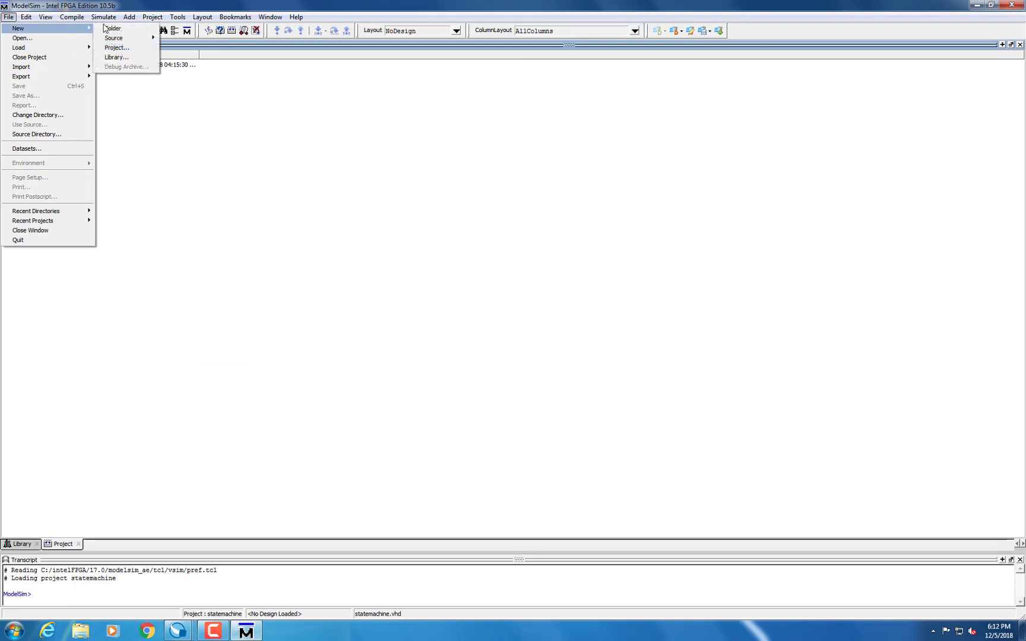
click(117, 48)
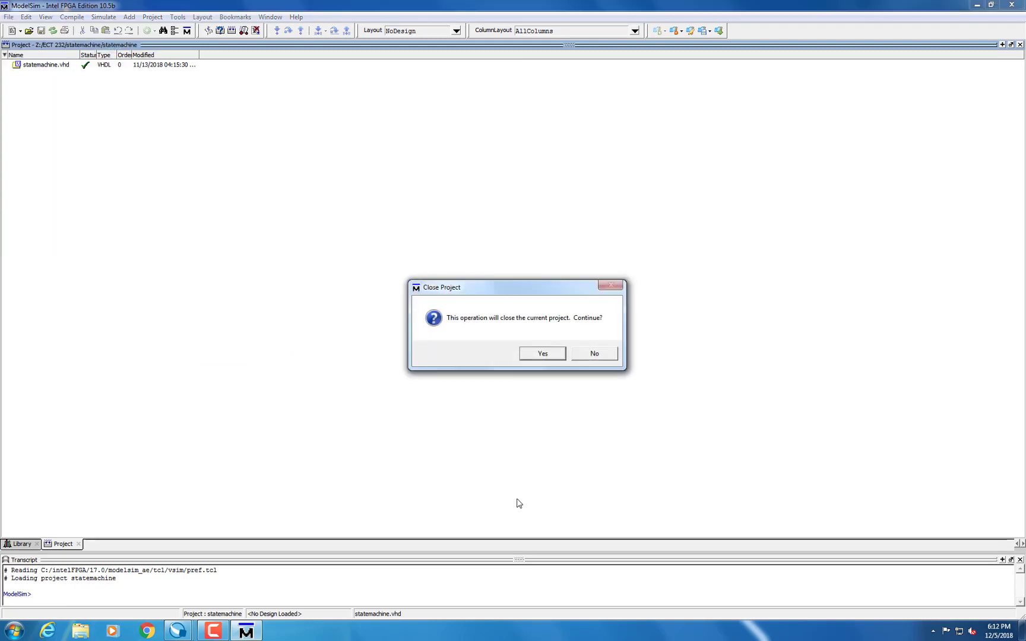
click(531, 356)
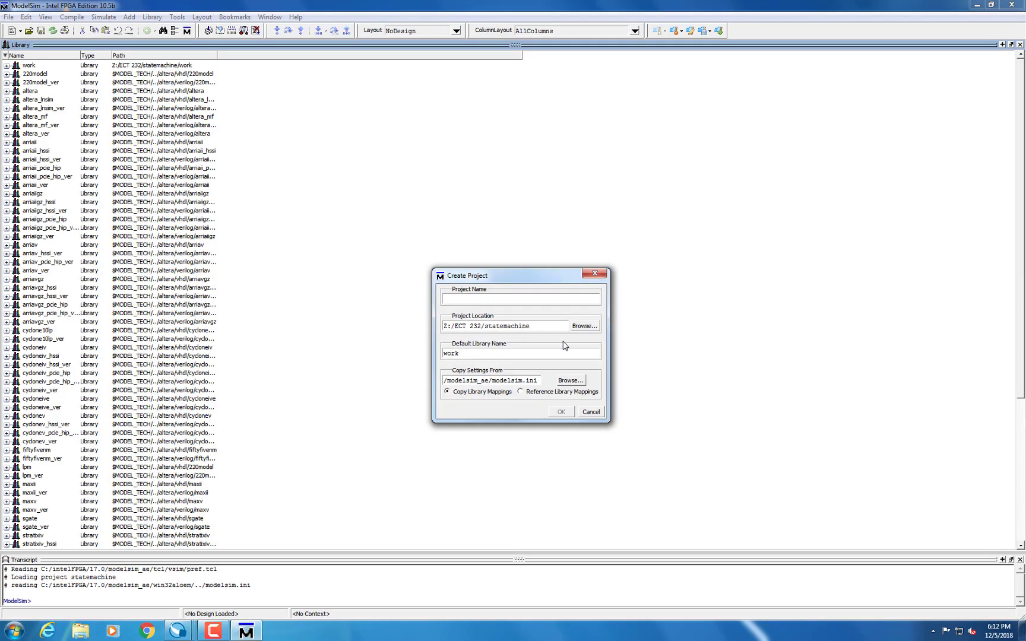
- Set the project location to the statemachine folder in My Documents, name the project statemachine and create it
click(584, 326)
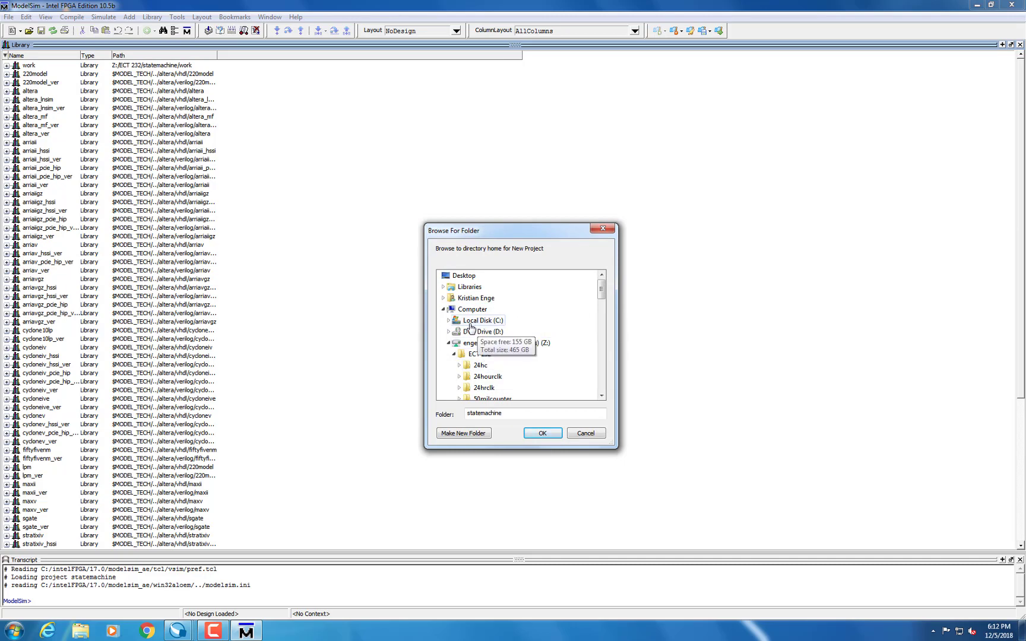
click(443, 298)
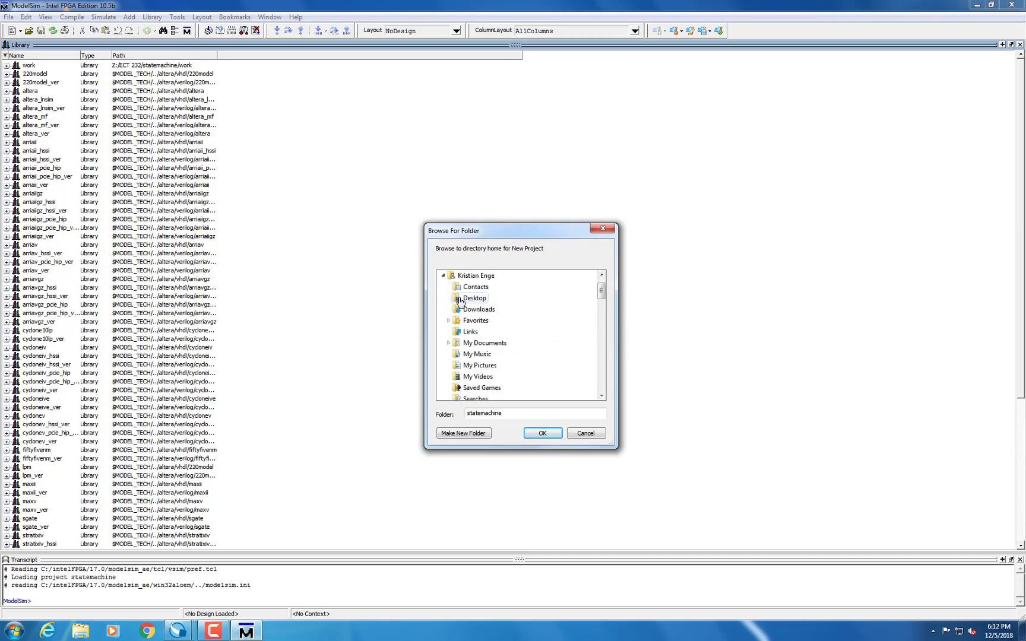
click(492, 343)
scroll(506, 363, down, 1)
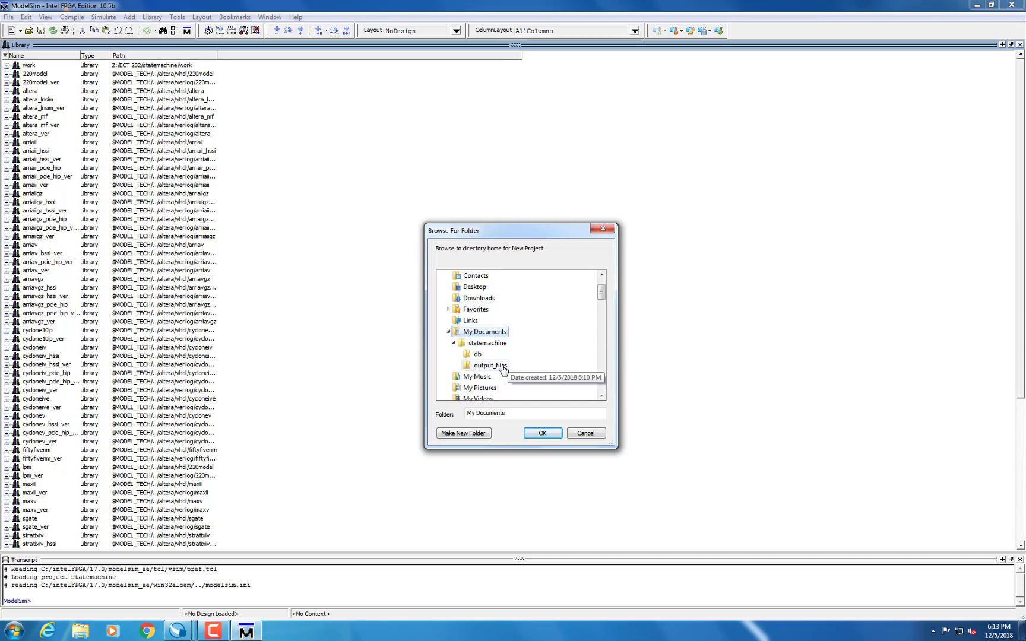
click(488, 344)
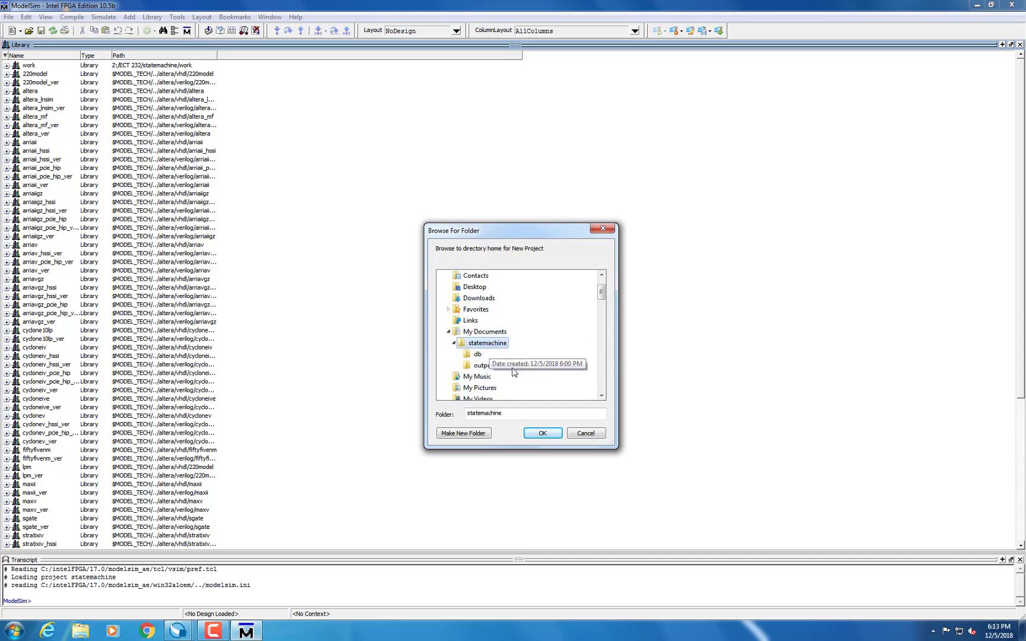
click(548, 433)
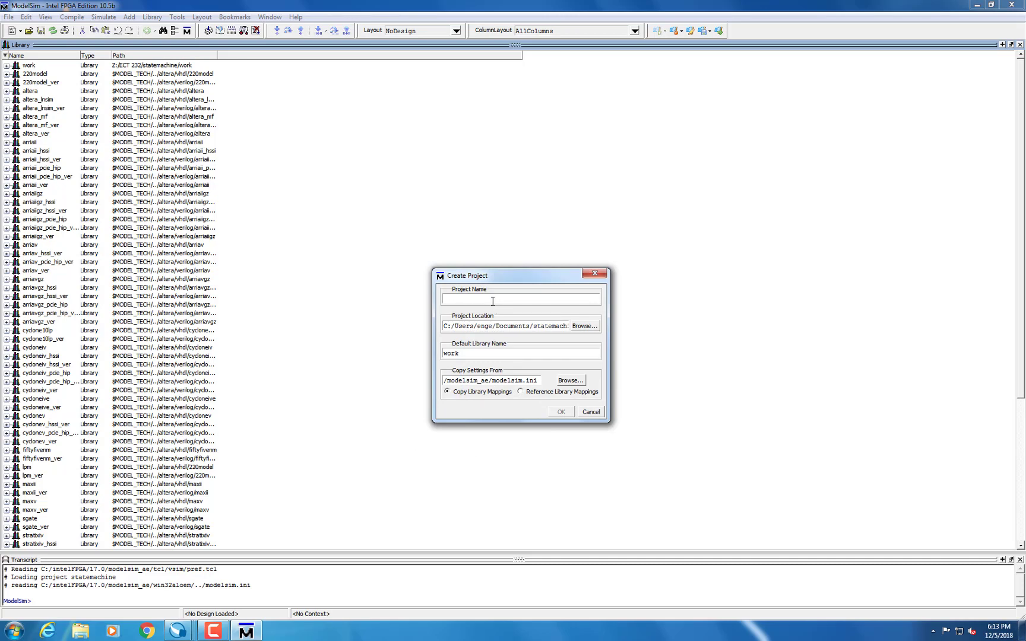
text(statemachine)
click(563, 412)
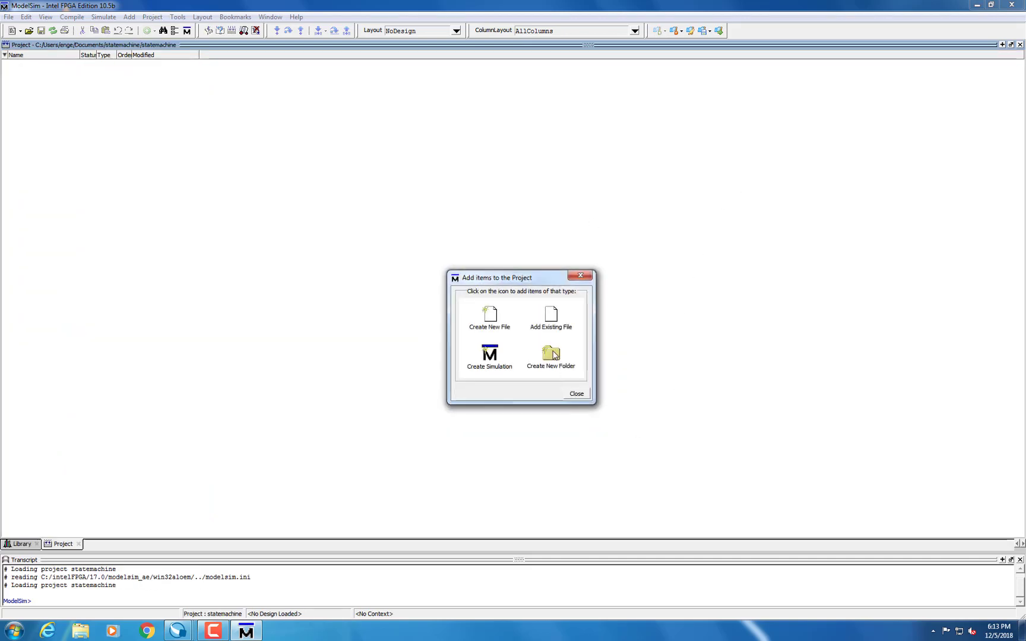
- Add the existing statemachine VHDL file to the project and close the dialog for adding items
click(550, 318)
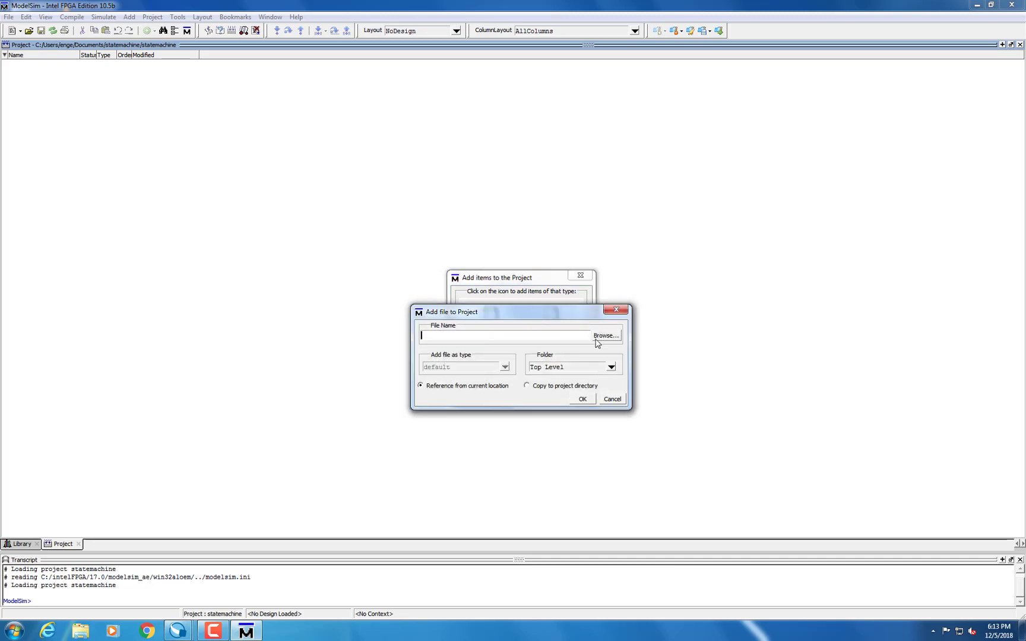
click(604, 336)
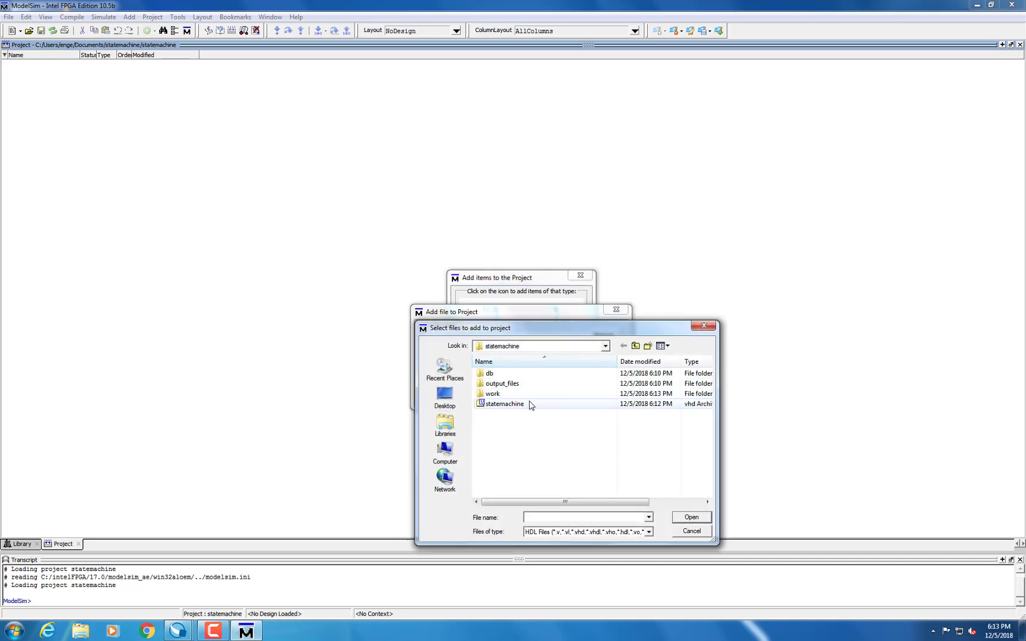
double_click(529, 404)
click(583, 399)
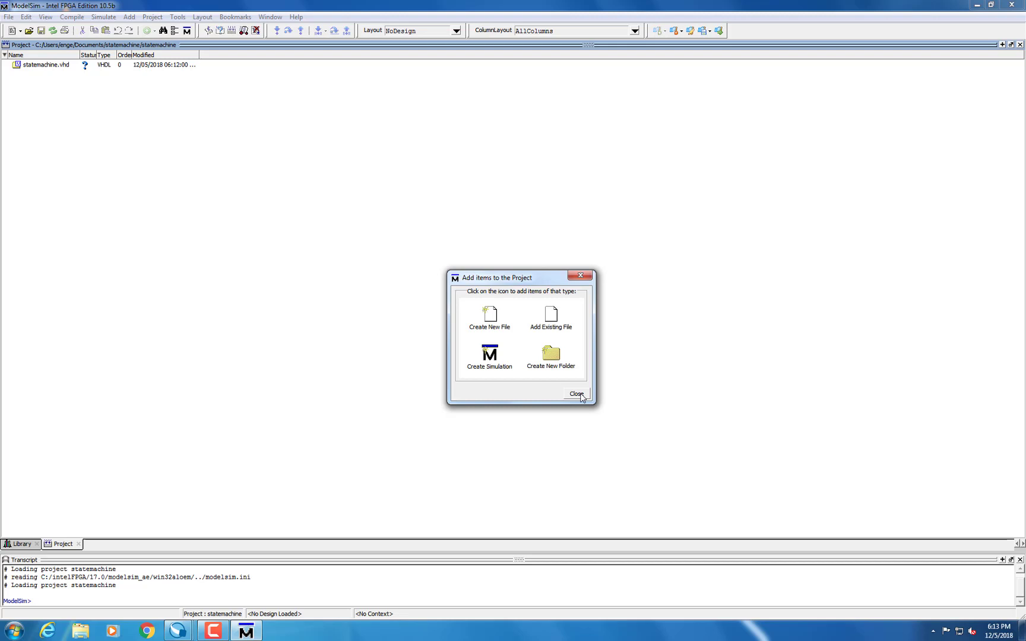
click(576, 393)
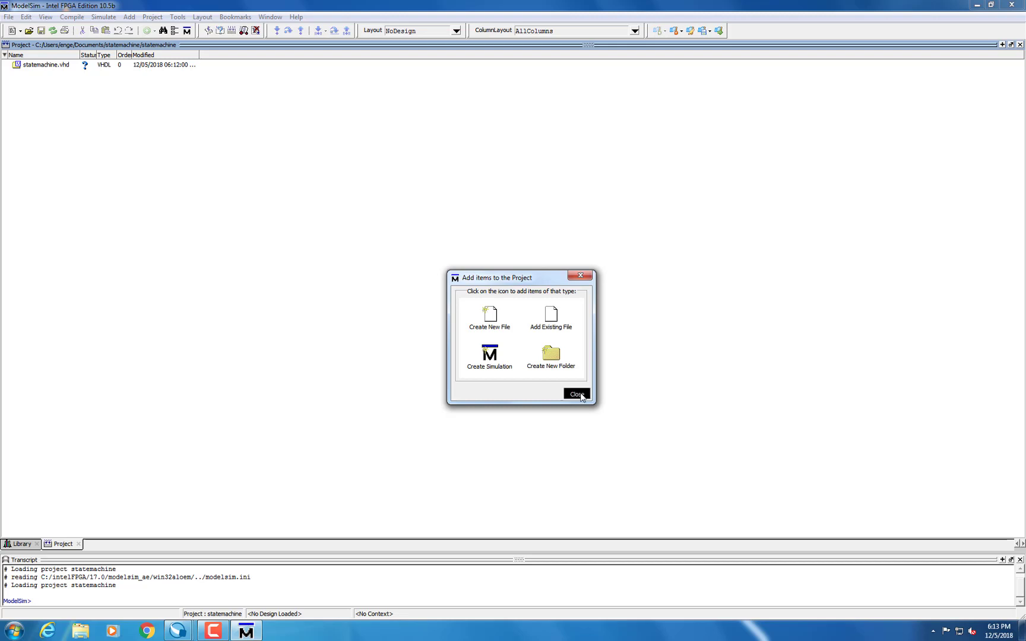
- Compile only the selected statemachine.vhd file in the project
right_click(72, 65)
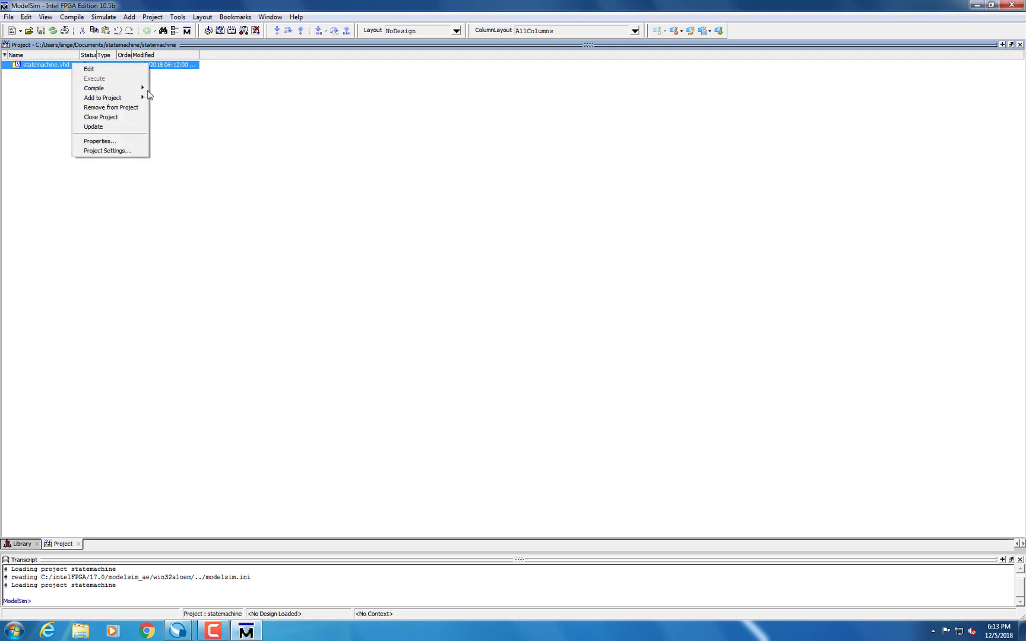
mouse_move(146, 93)
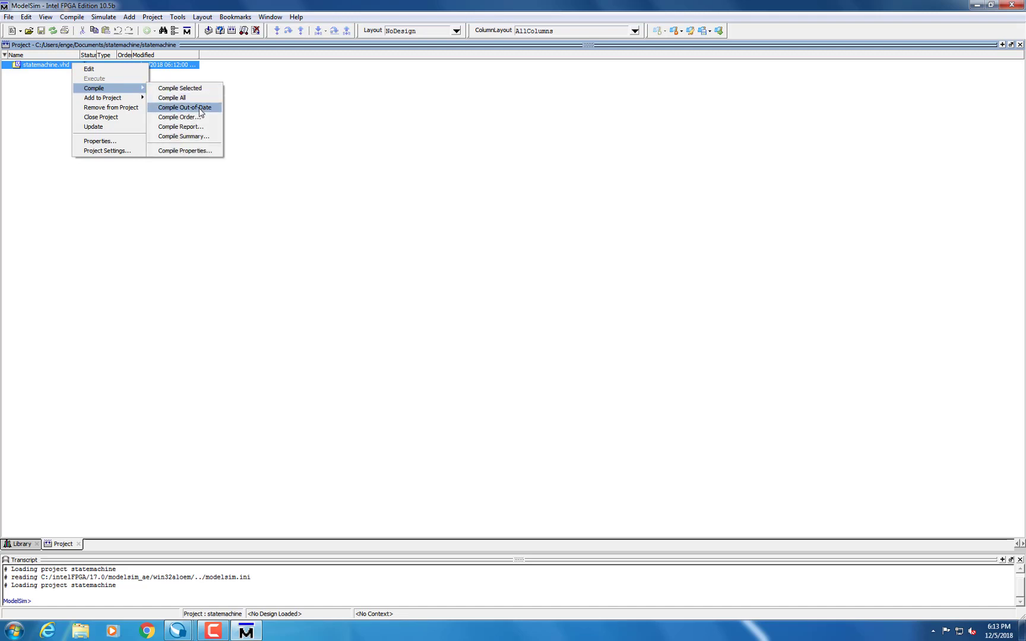
click(196, 91)
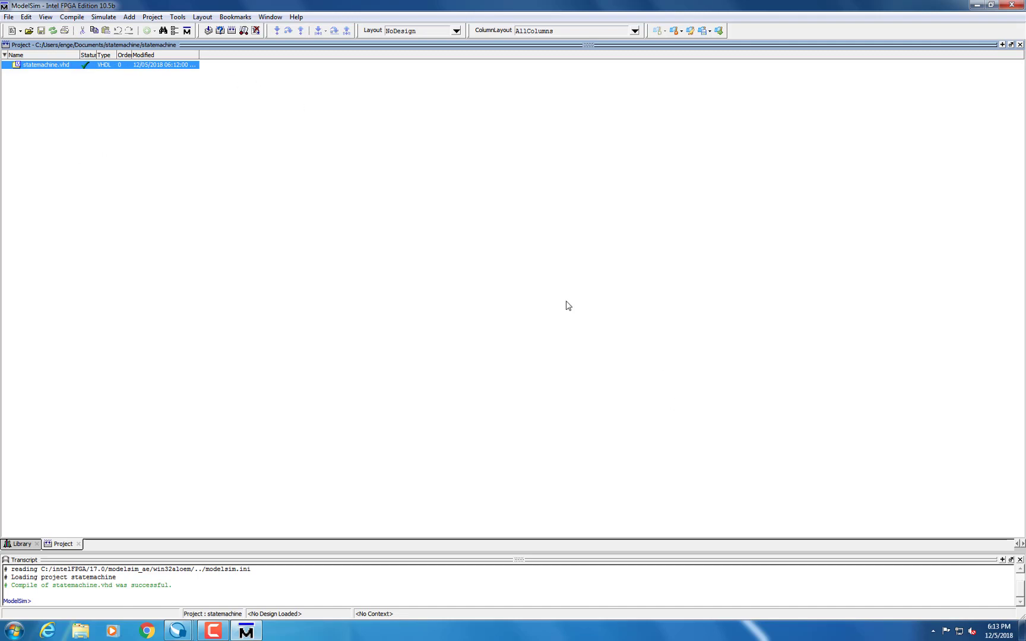
- Start a simulation of the statemachine entity from the work library with default resolution
click(98, 20)
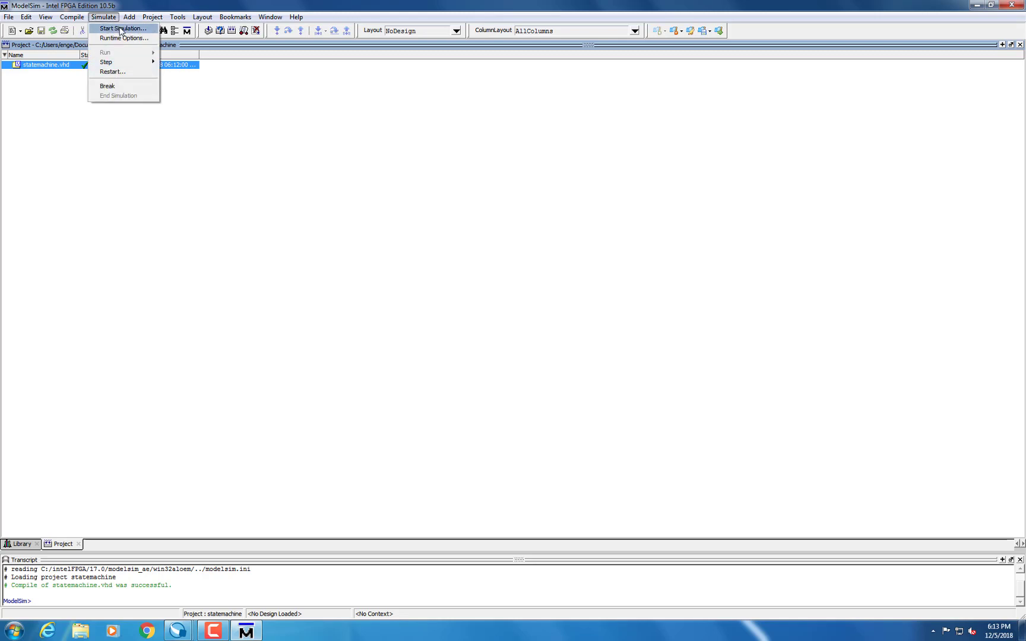
click(121, 29)
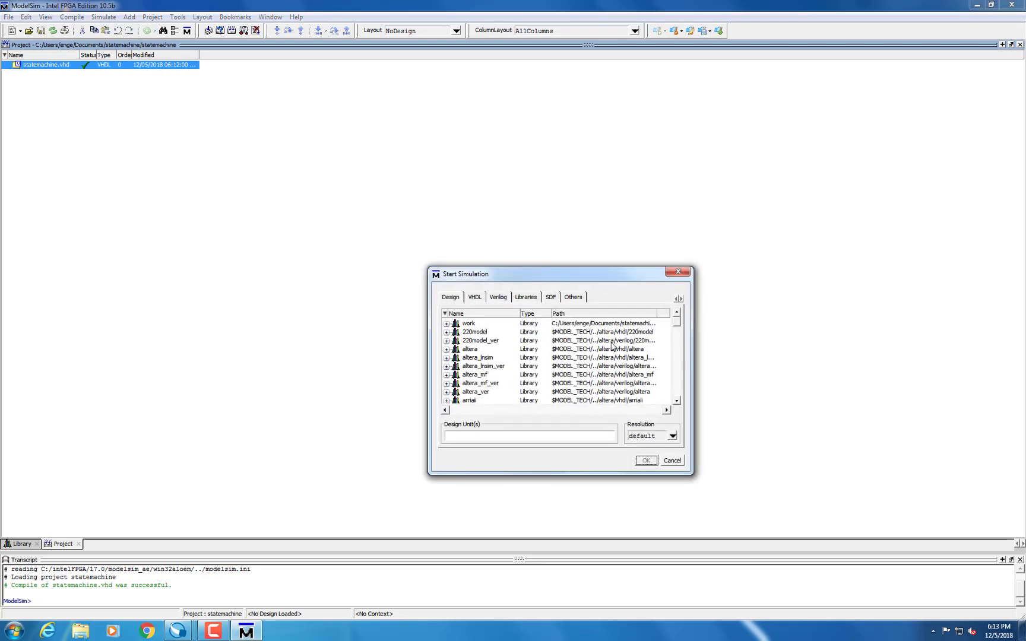
click(447, 323)
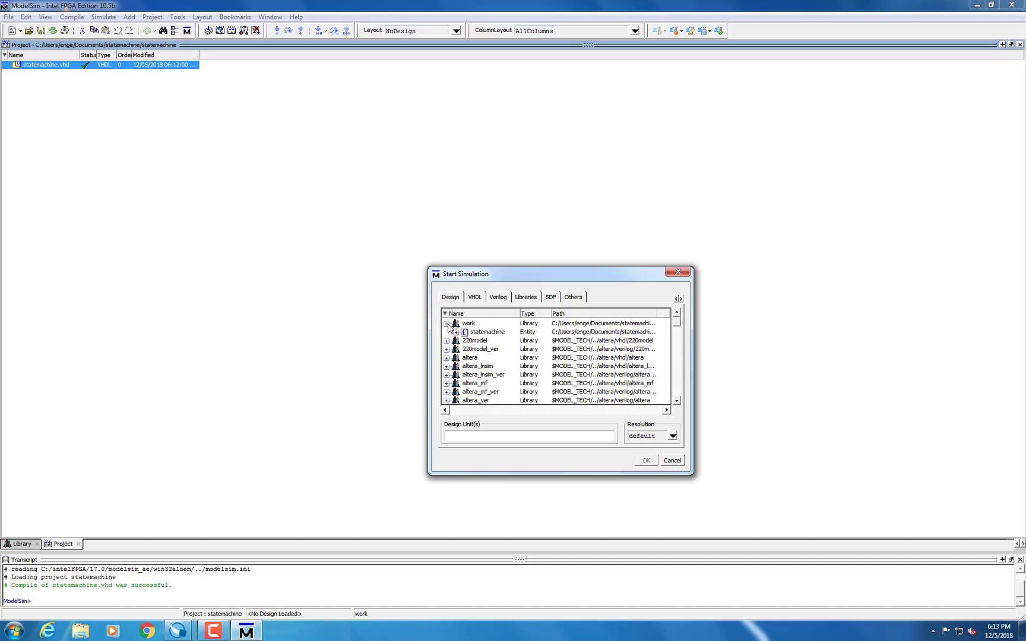
click(492, 332)
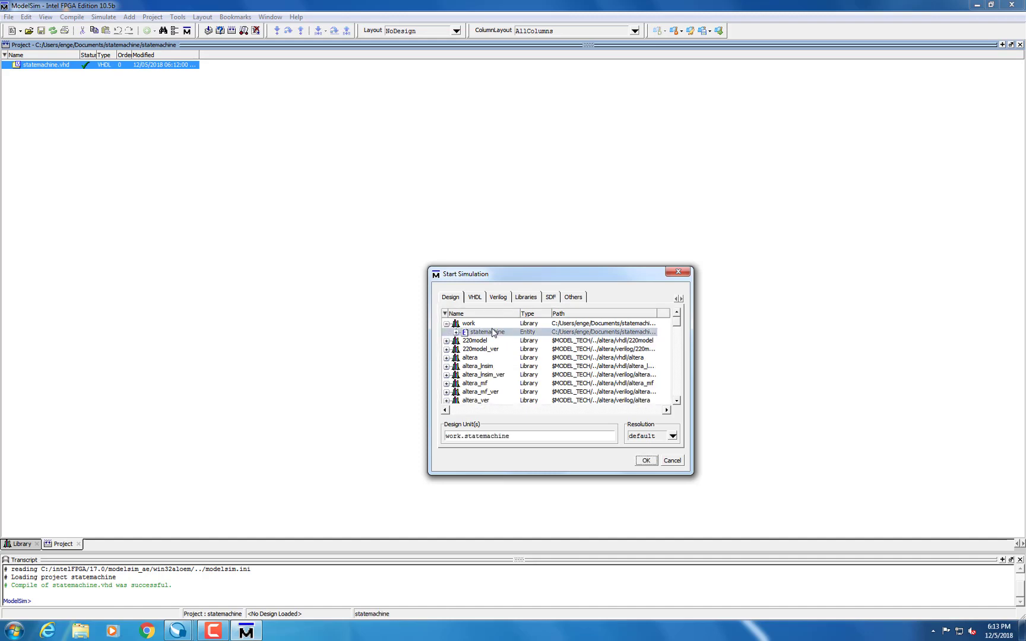
click(647, 462)
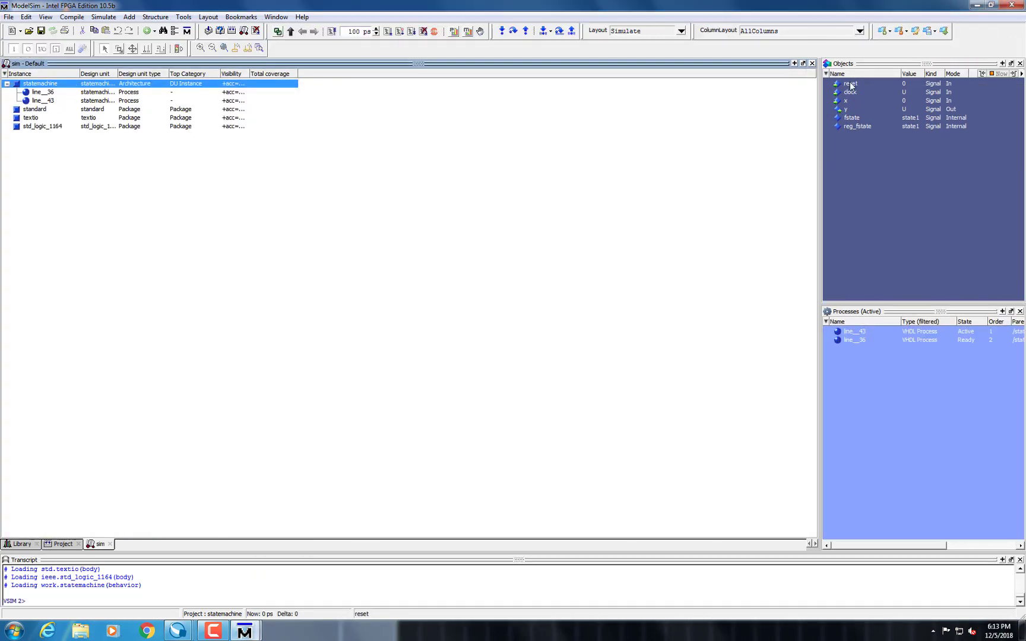
- Add the reset, clock, x, y and fstate signals to the waveform
click(851, 83)
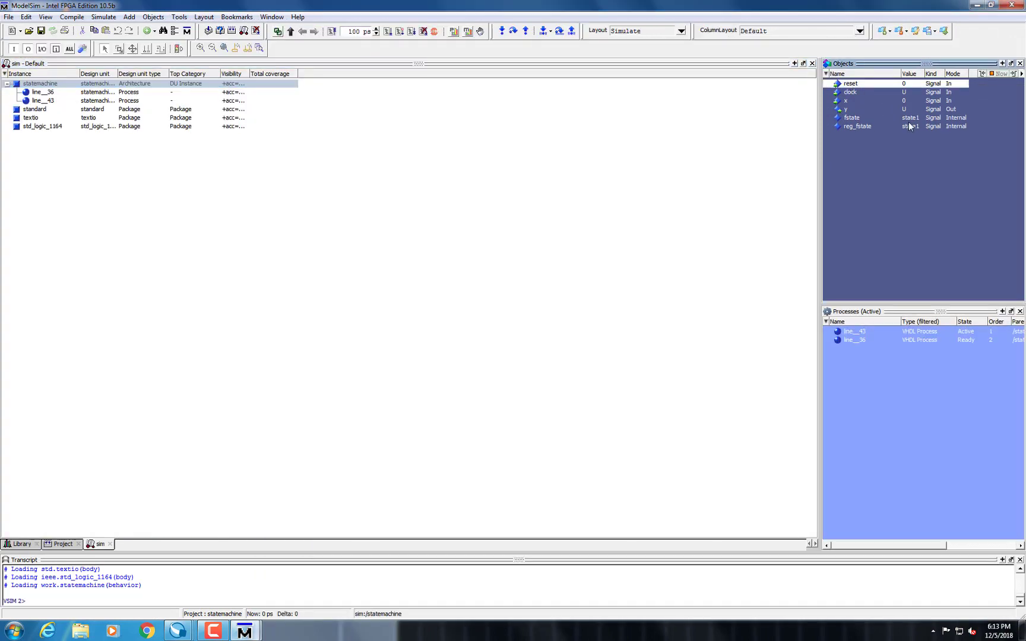
shift+click(852, 117)
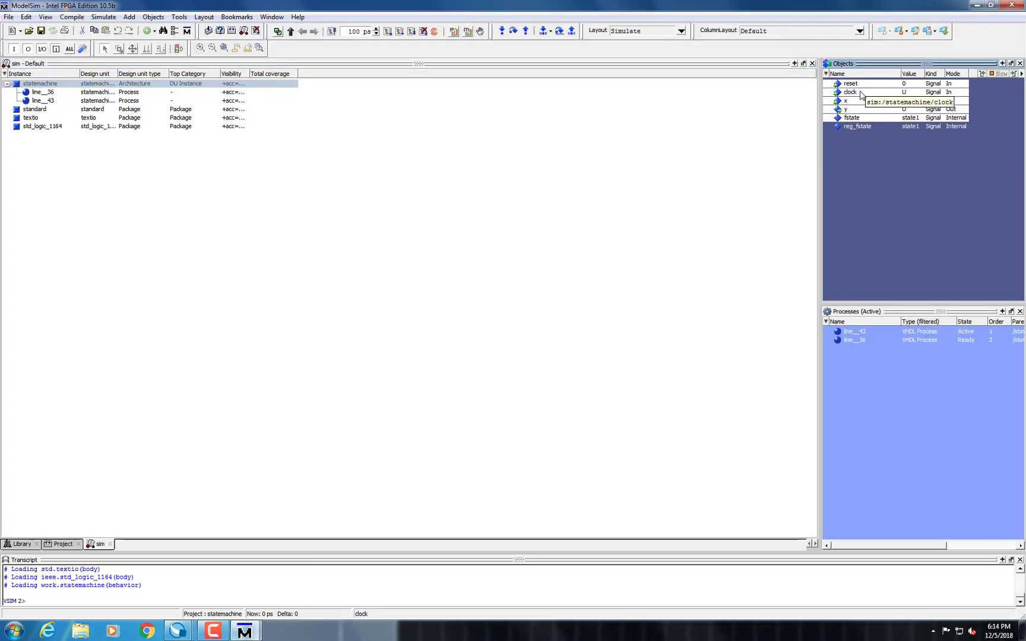
right_click(861, 93)
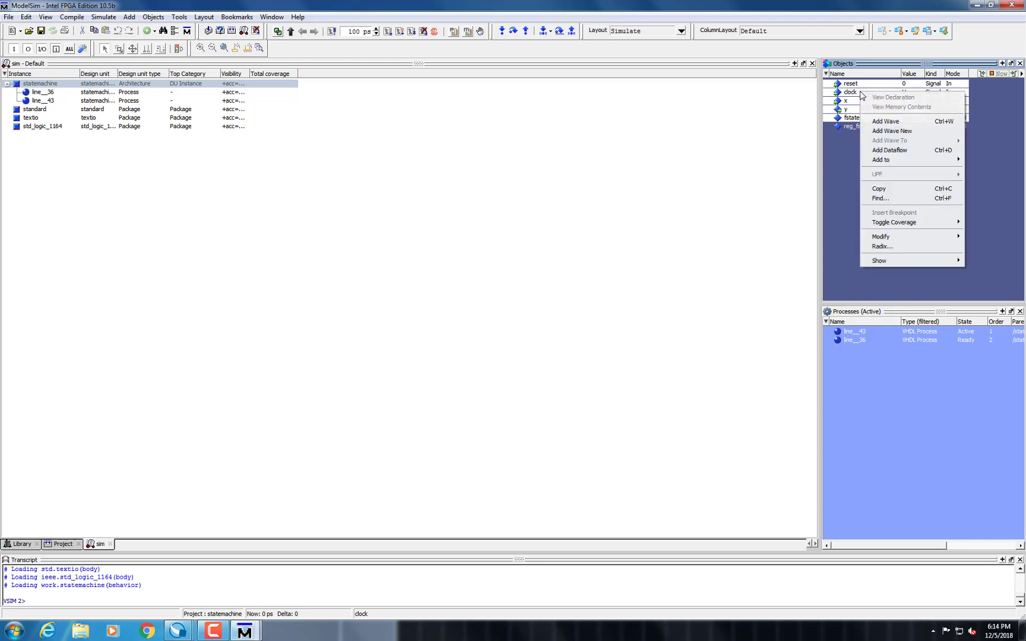
click(880, 122)
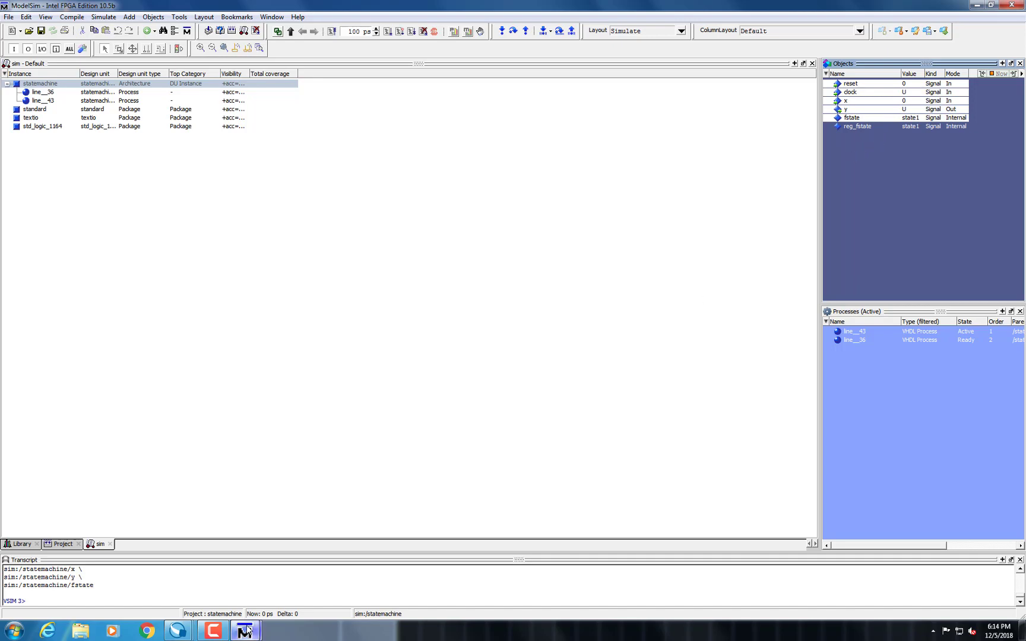
- Bring the Wave window to the front and maximize it
mouse_move(263, 620)
click(305, 574)
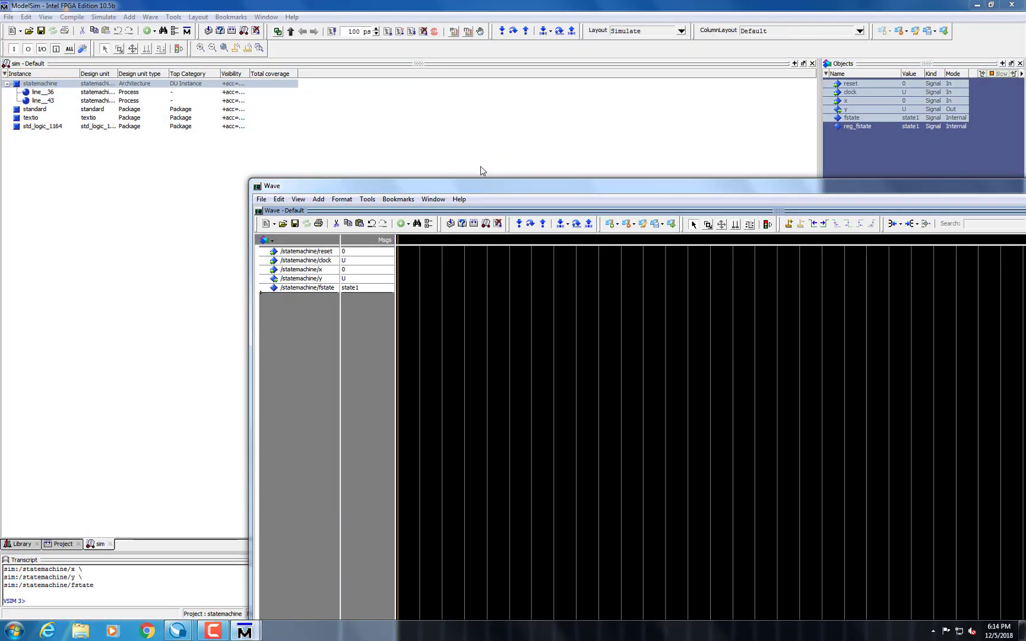
drag(481, 188, 428, 1)
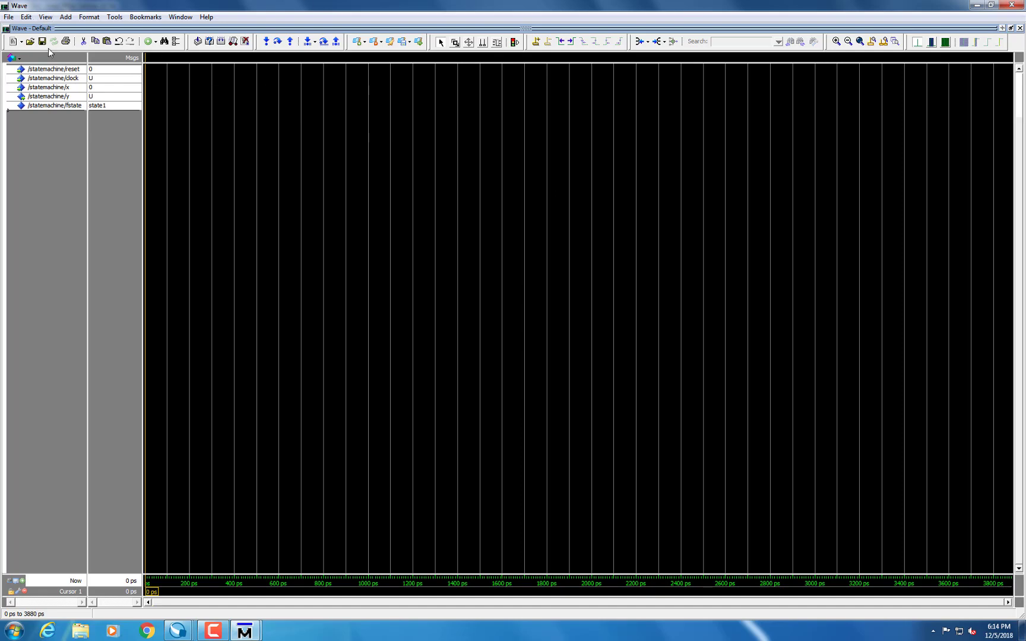
- Define a clock on the /statemachine/clock signal with a falling first edge, keeping the period of 100 and duty of 50
click(93, 118)
click(93, 78)
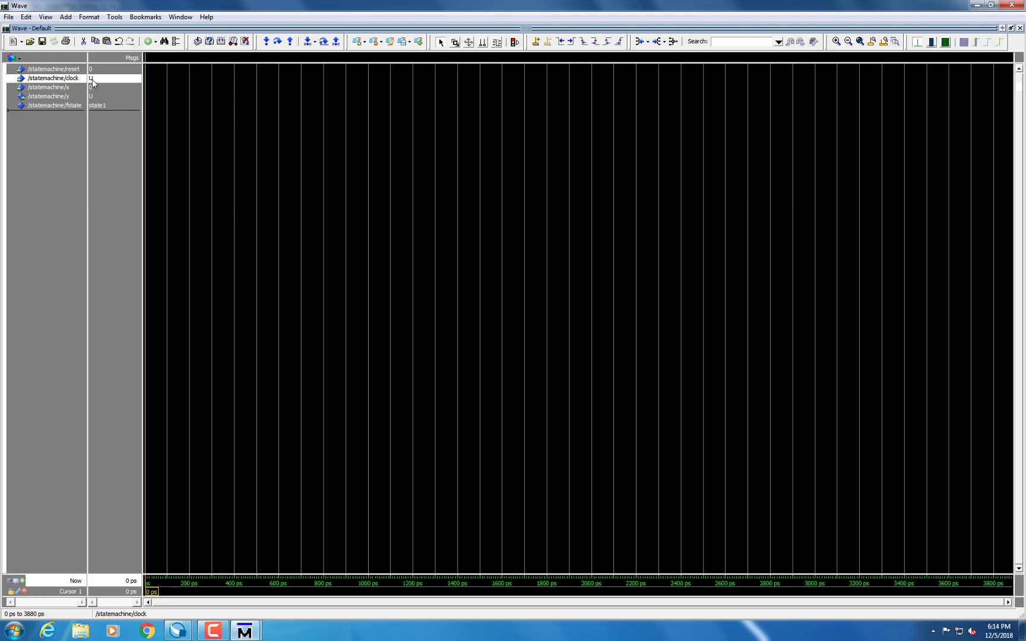
right_click(108, 87)
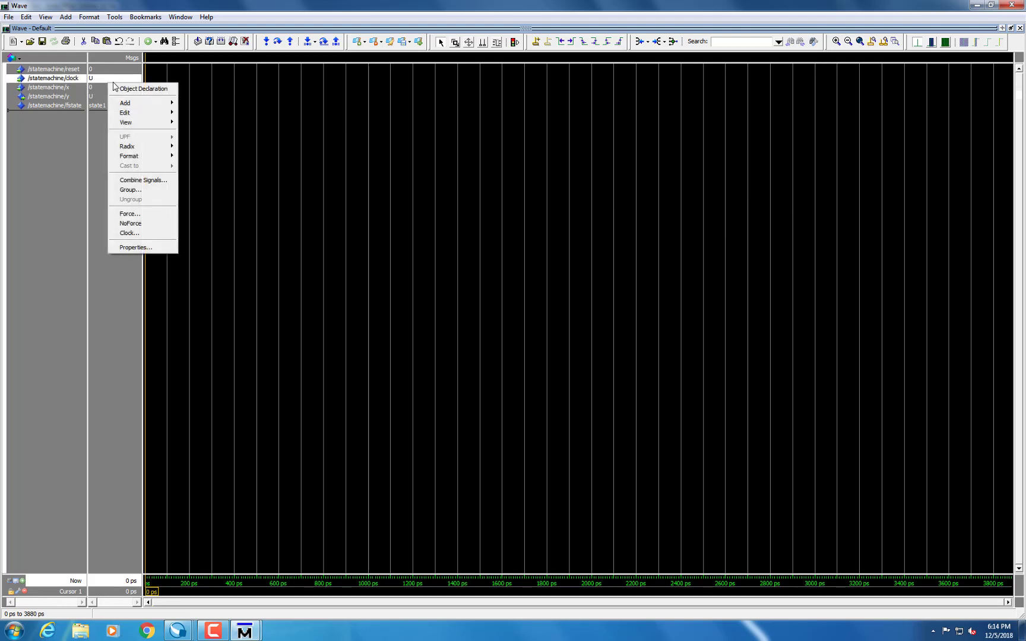
click(140, 234)
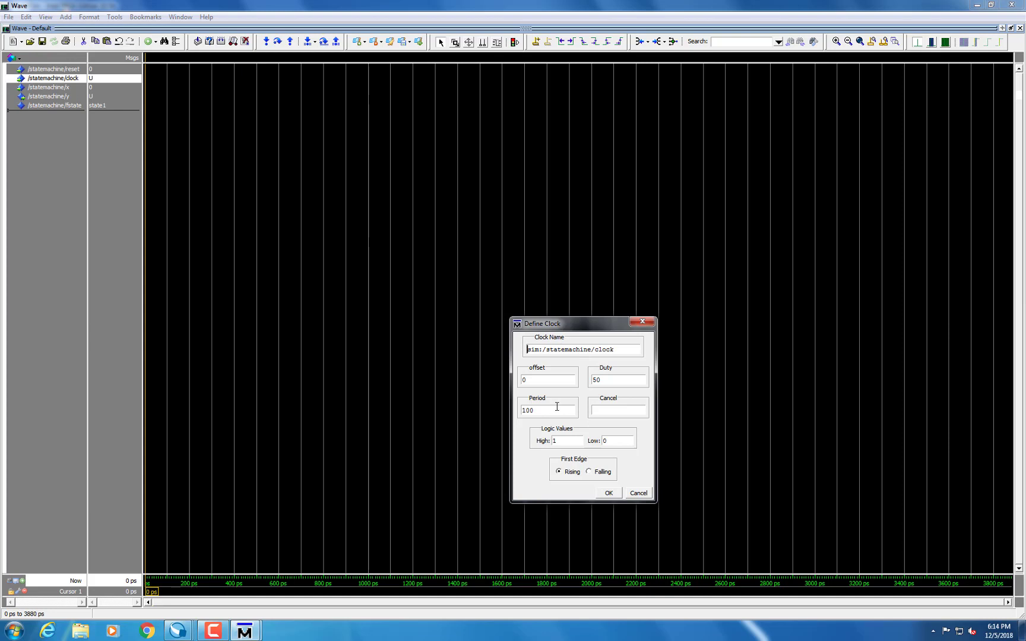
click(589, 472)
click(616, 497)
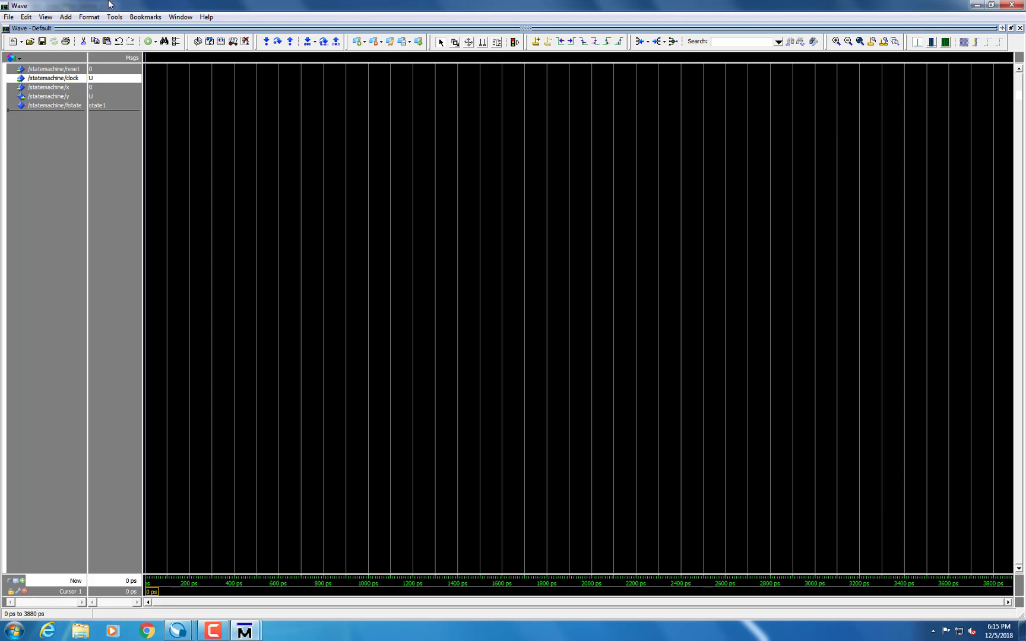
- Force the /statemachine/reset signal to the value 1 with the Freeze kind and no delay
click(94, 70)
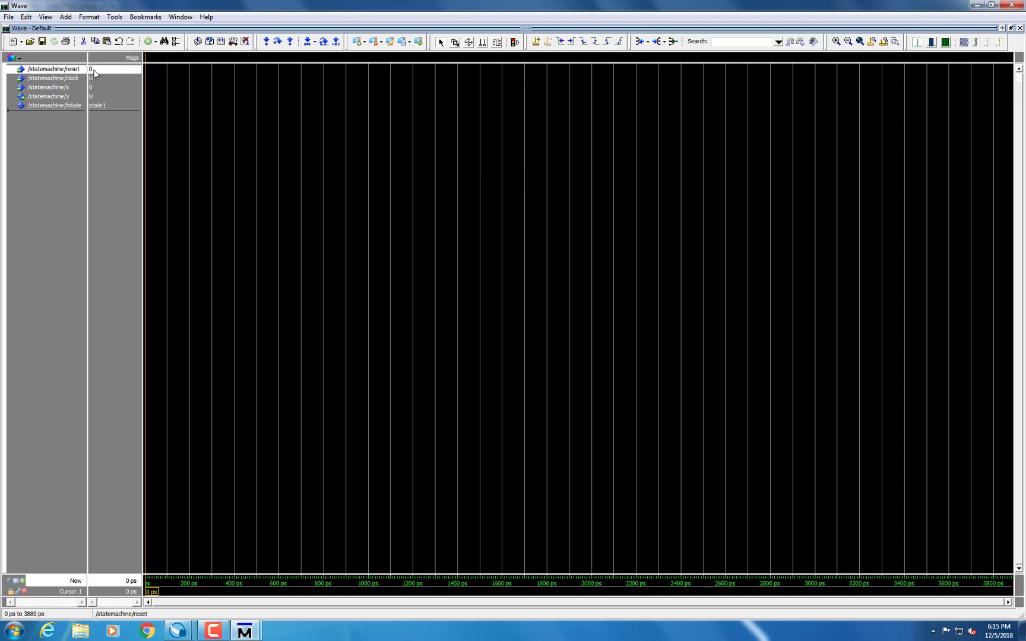
right_click(91, 73)
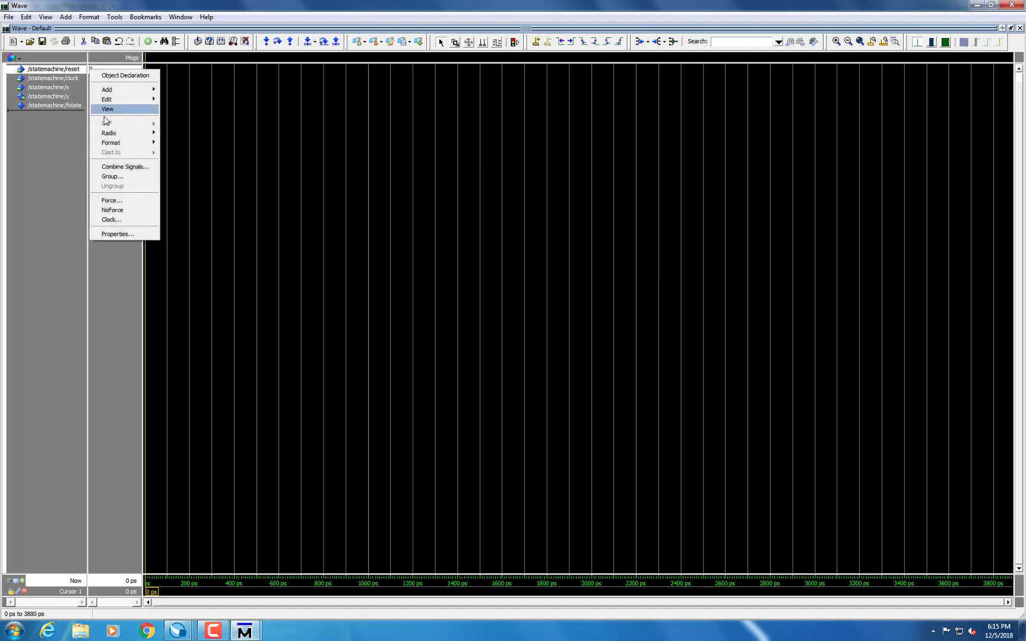
click(126, 202)
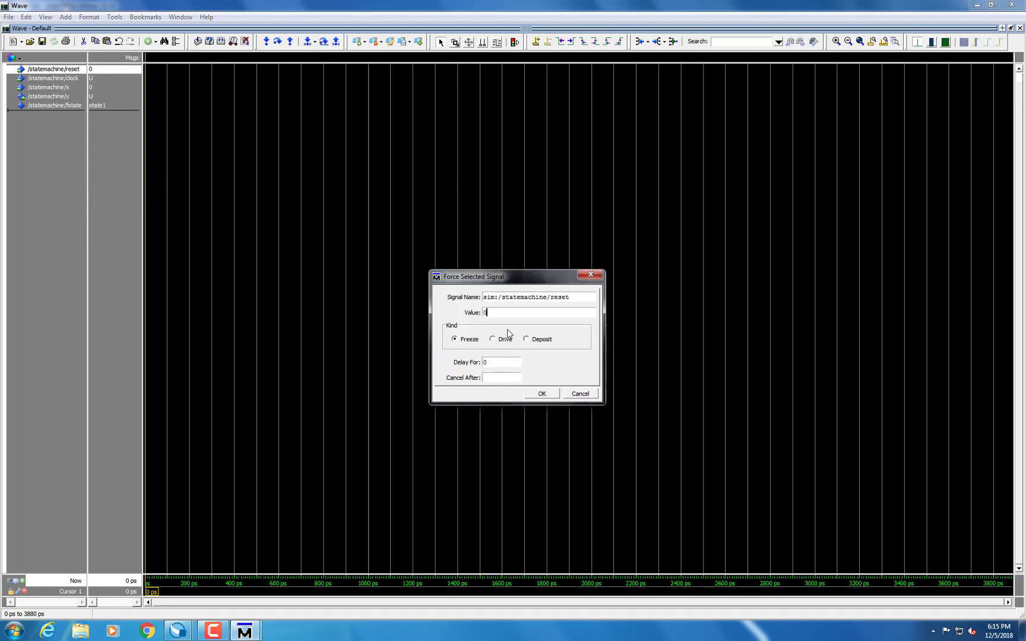
text(1)
click(542, 394)
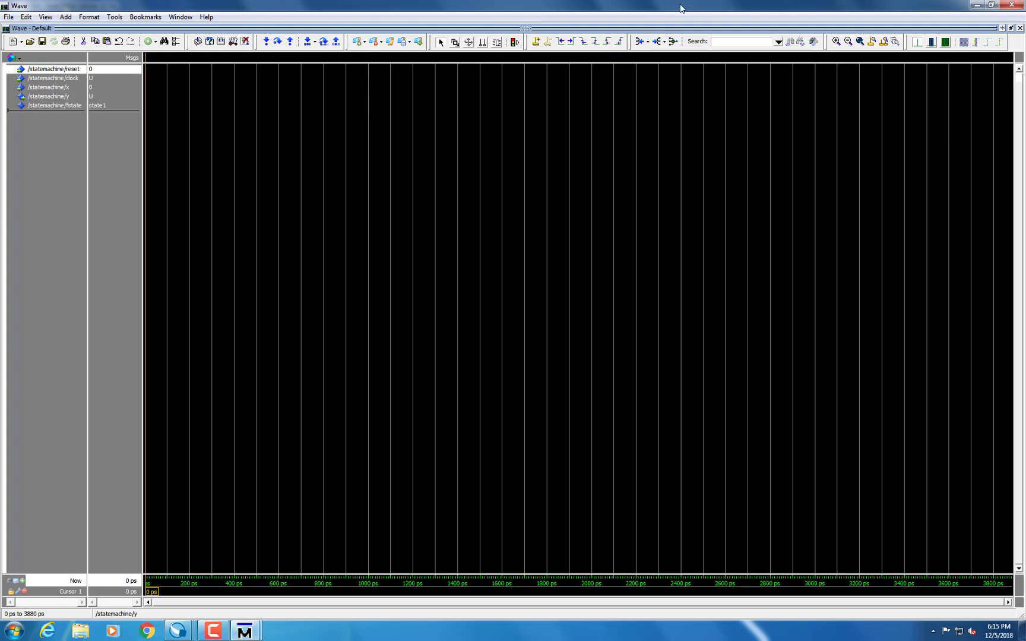
- Move the Wave window down to uncover the main window, run the simulation for 100 ps and return to the waveform
drag(903, 8, 898, 57)
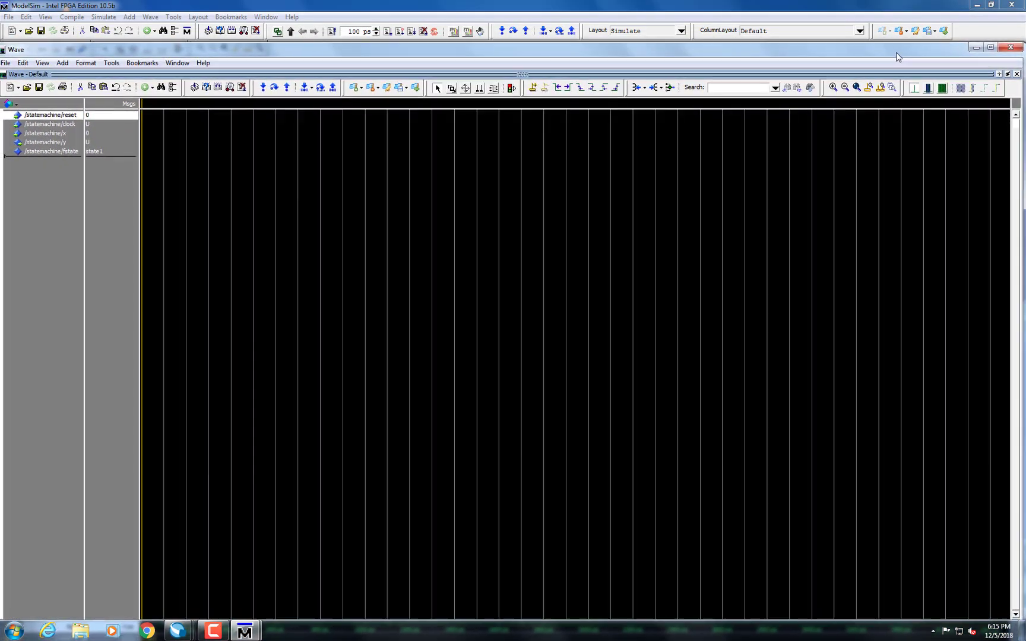
click(388, 32)
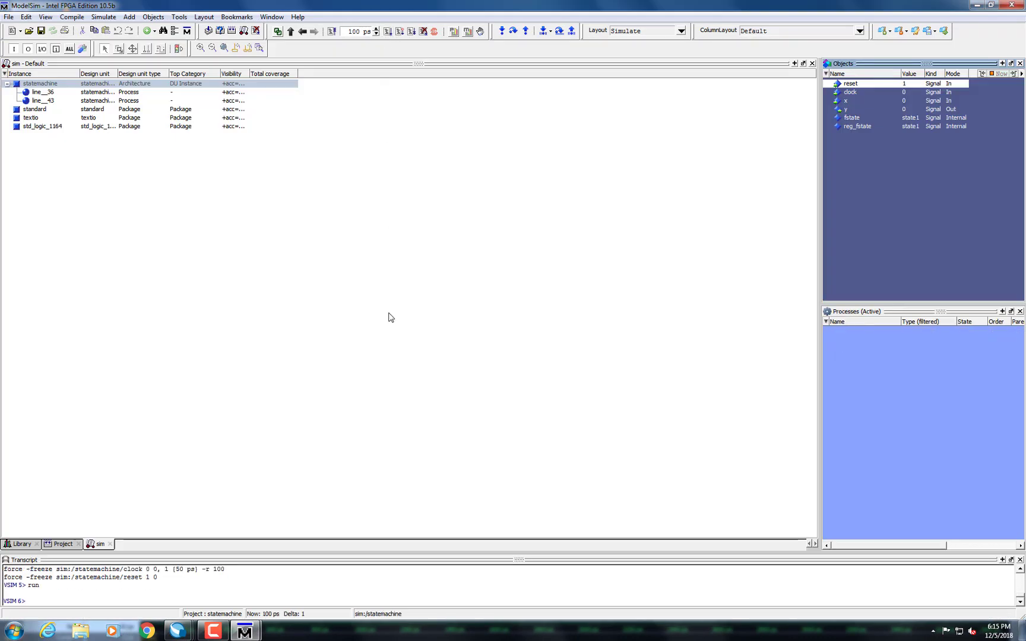
mouse_move(245, 631)
click(316, 585)
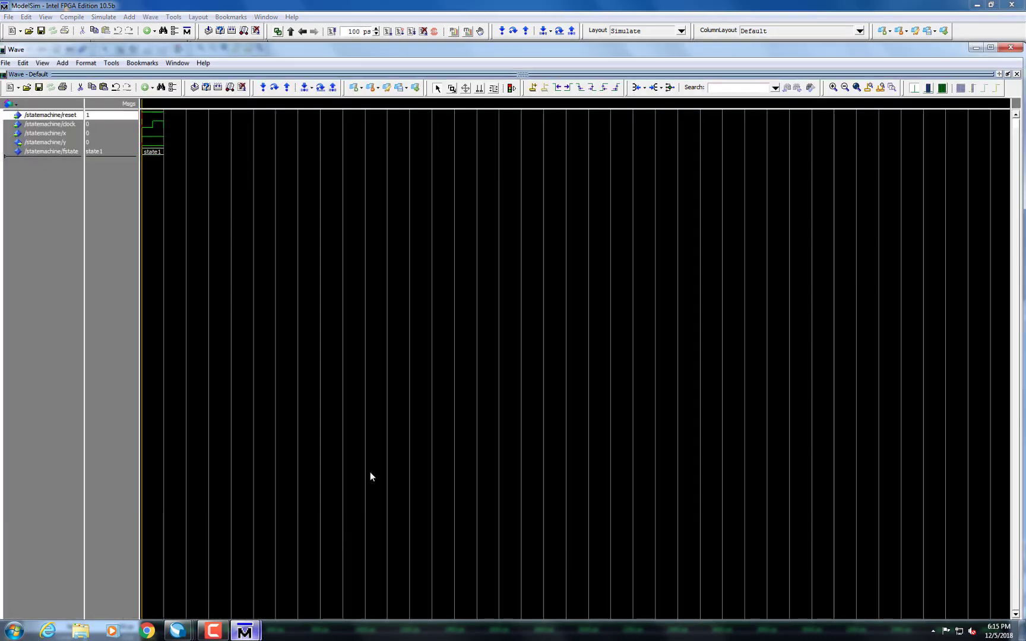
- Maximize the Wave window and force the /statemachine/reset signal to 0 with the Freeze kind and no delay
drag(770, 54, 761, 84)
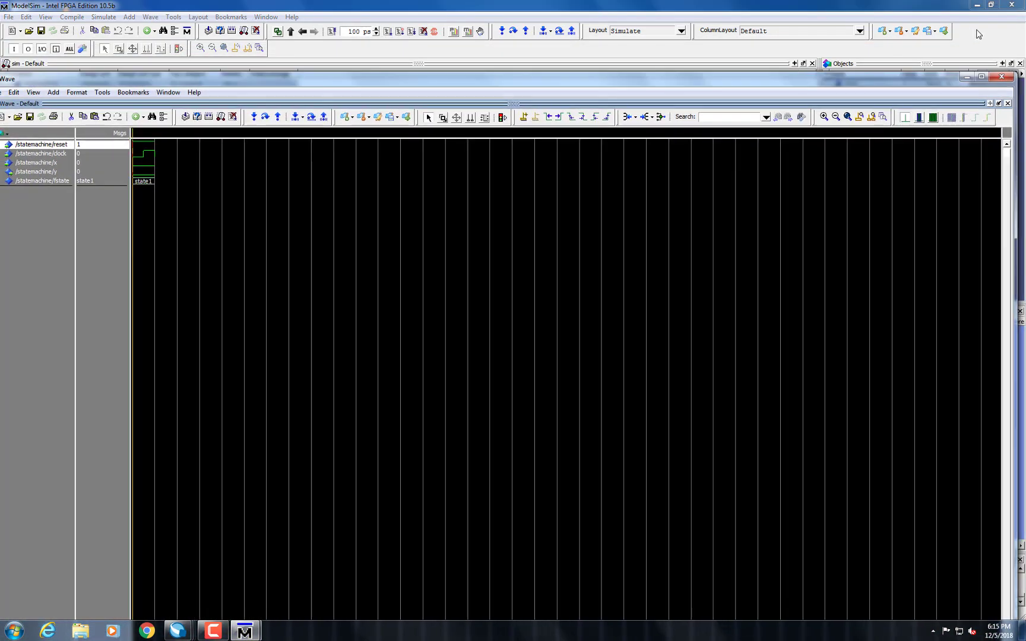
click(980, 77)
mouse_move(683, 6)
mouse_down()
mouse_move(681, 56)
mouse_move(1016, 193)
mouse_move(990, 150)
mouse_move(503, 68)
mouse_move(647, 62)
mouse_move(675, 43)
mouse_move(671, 1)
mouse_up()
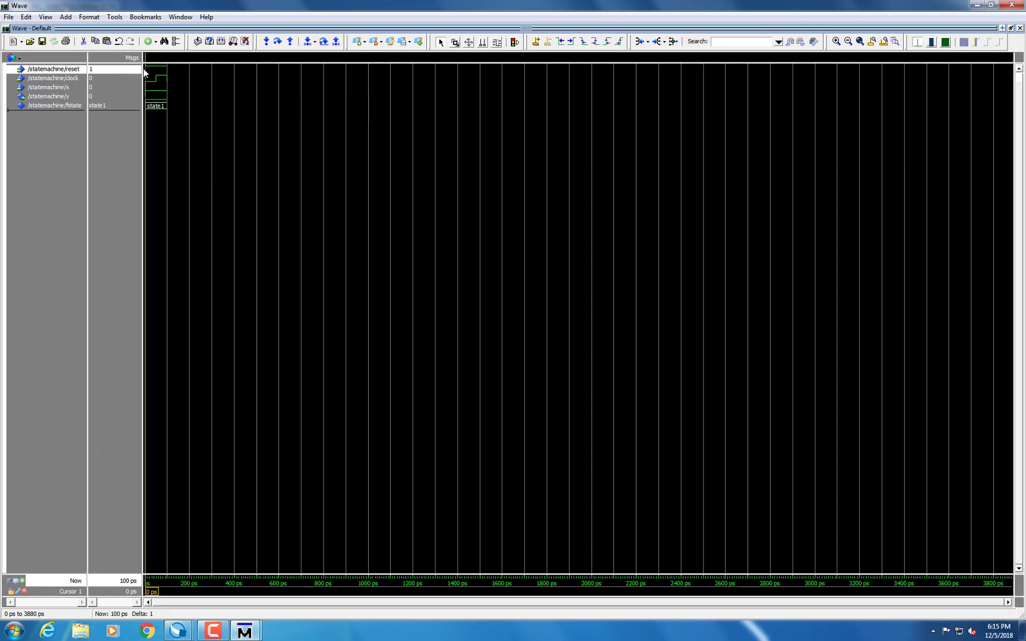
right_click(92, 69)
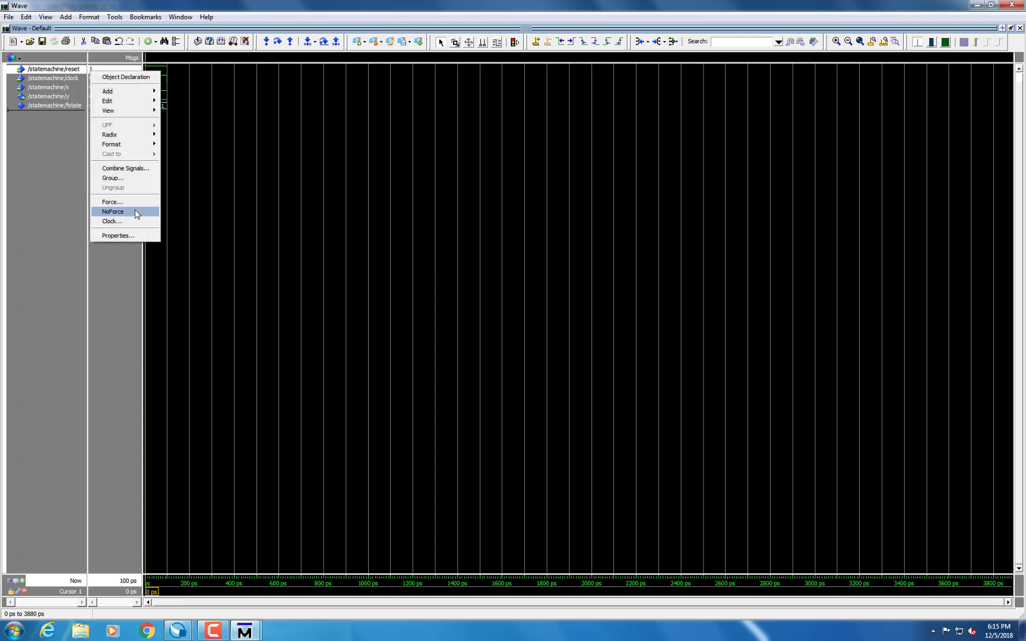
click(113, 202)
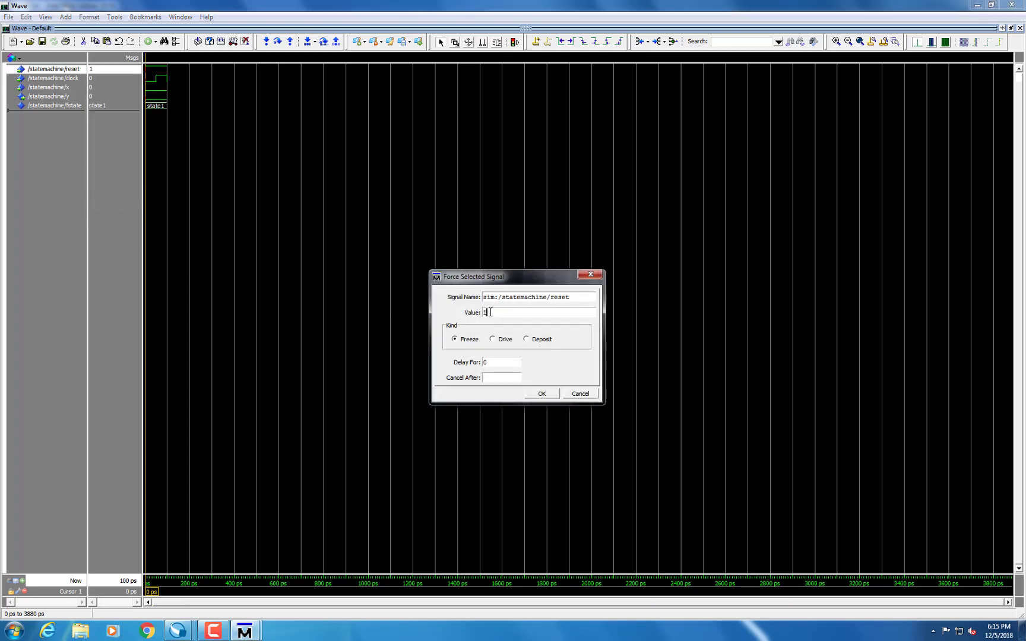
text(0)
click(546, 394)
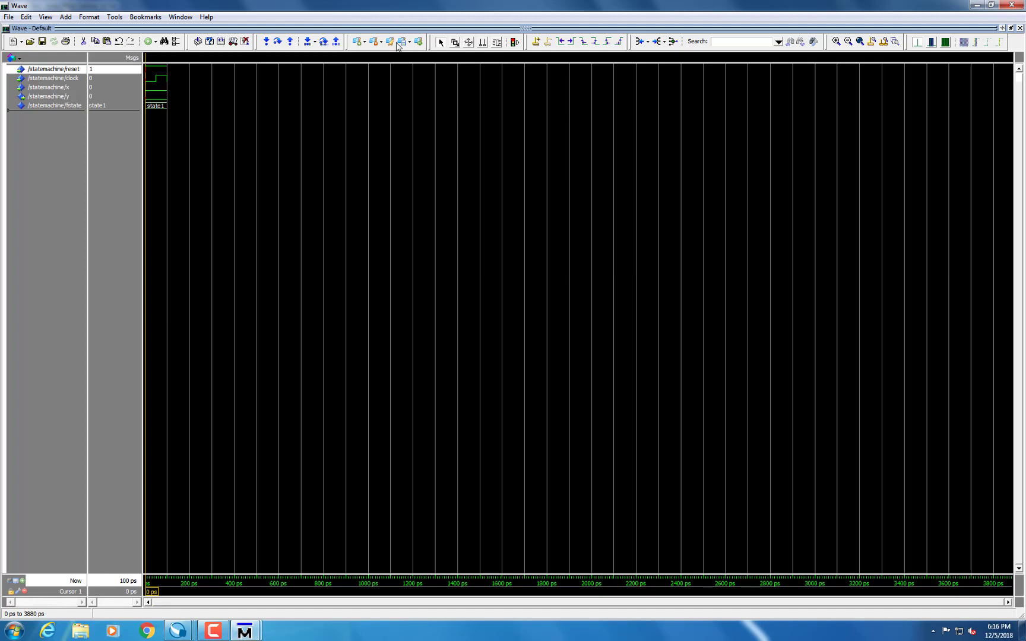
- Move the Wave window down to uncover the main window, run the simulation for another 100 ps and return to the waveform
drag(428, 8, 430, 63)
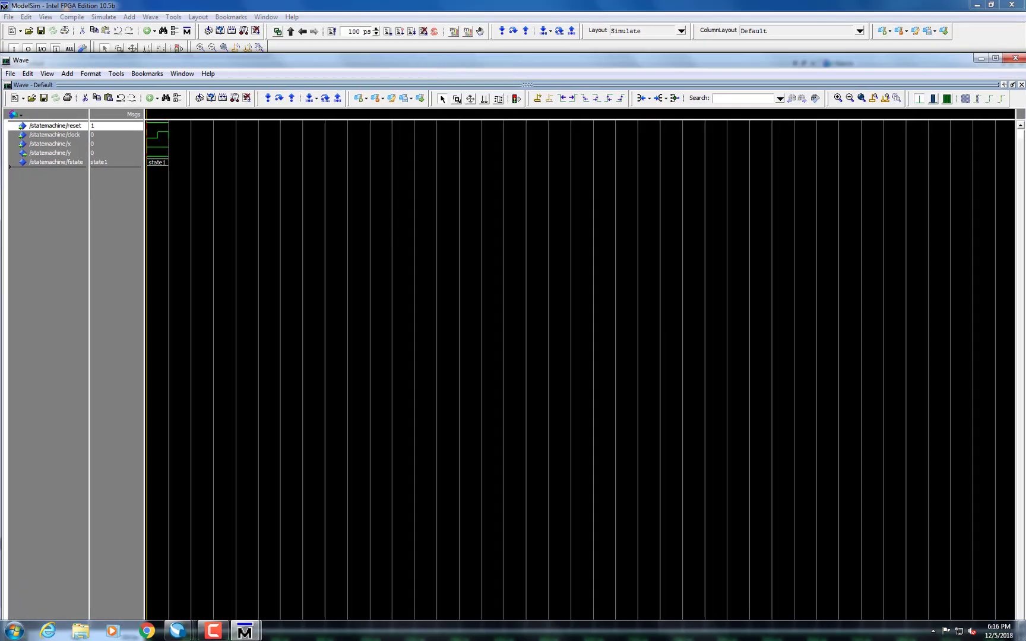
click(389, 31)
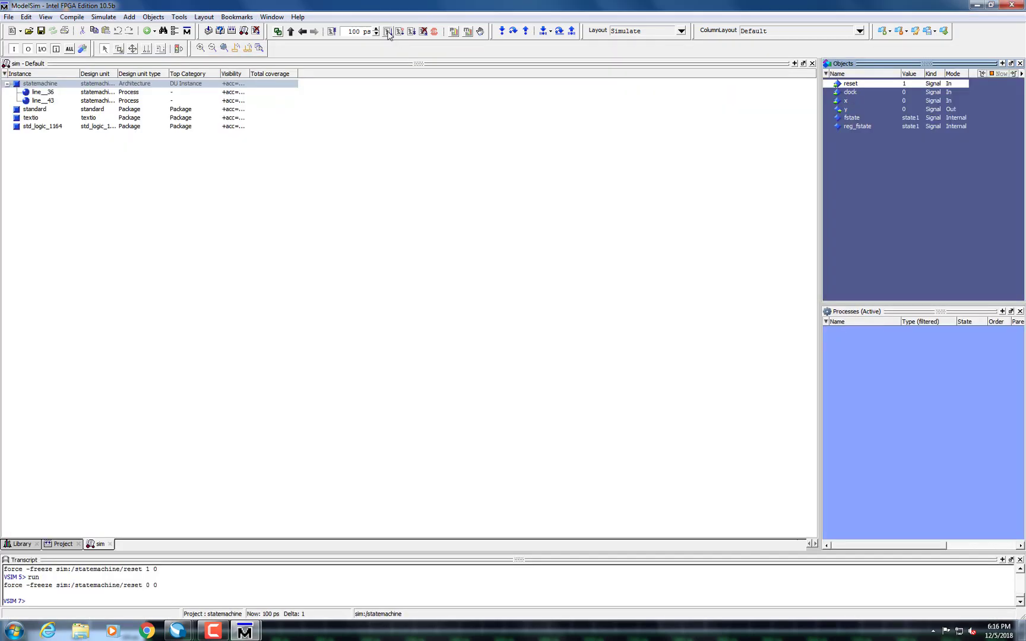
mouse_move(244, 632)
click(305, 586)
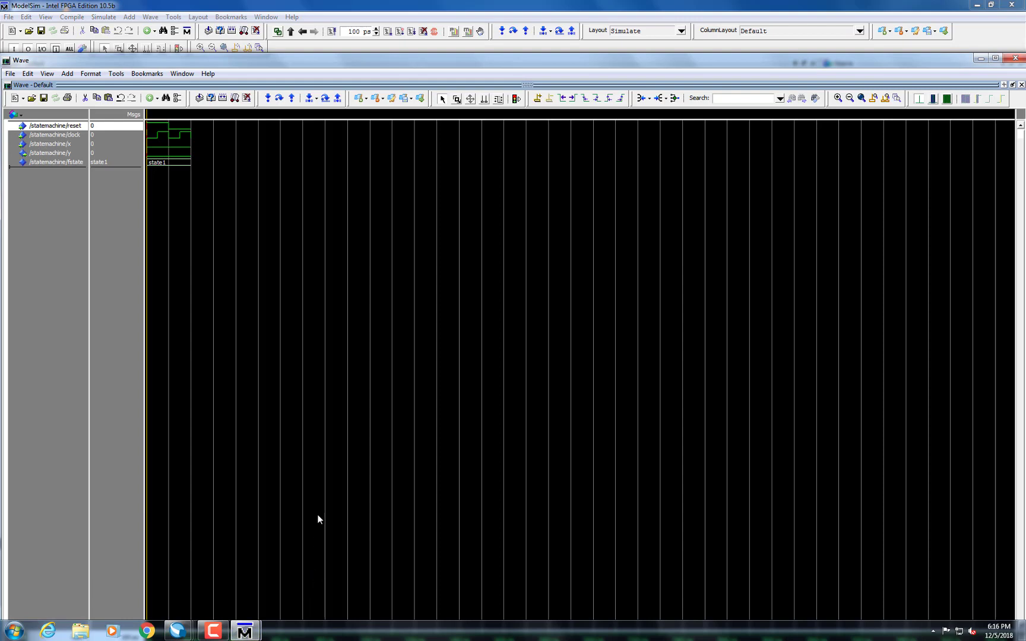
- Force the /statemachine/x signal to the value 1 with the Freeze kind and no delay
click(93, 146)
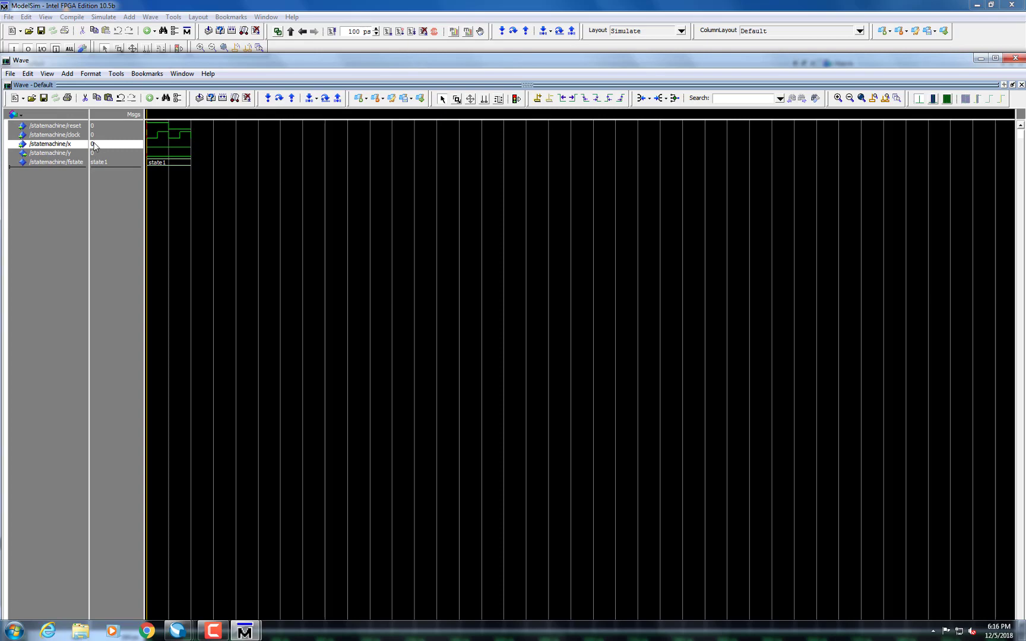
right_click(91, 144)
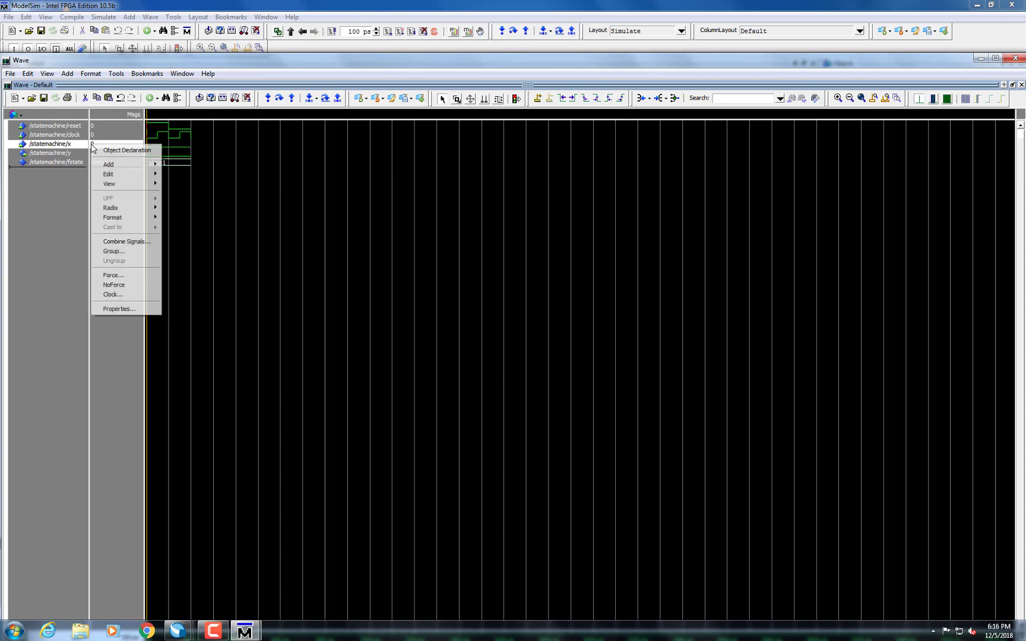
click(139, 276)
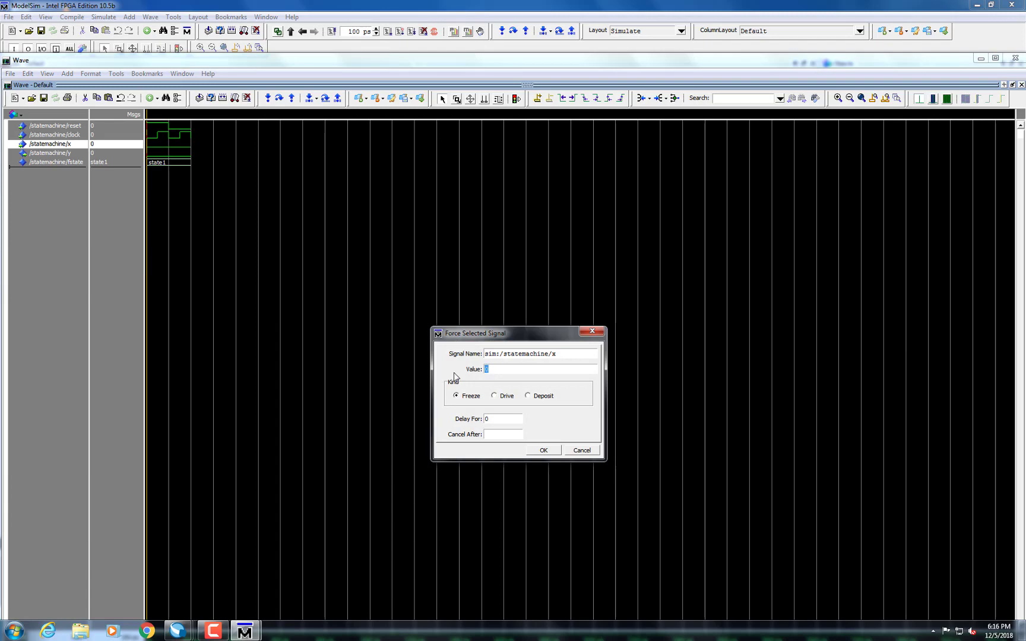
text(1)
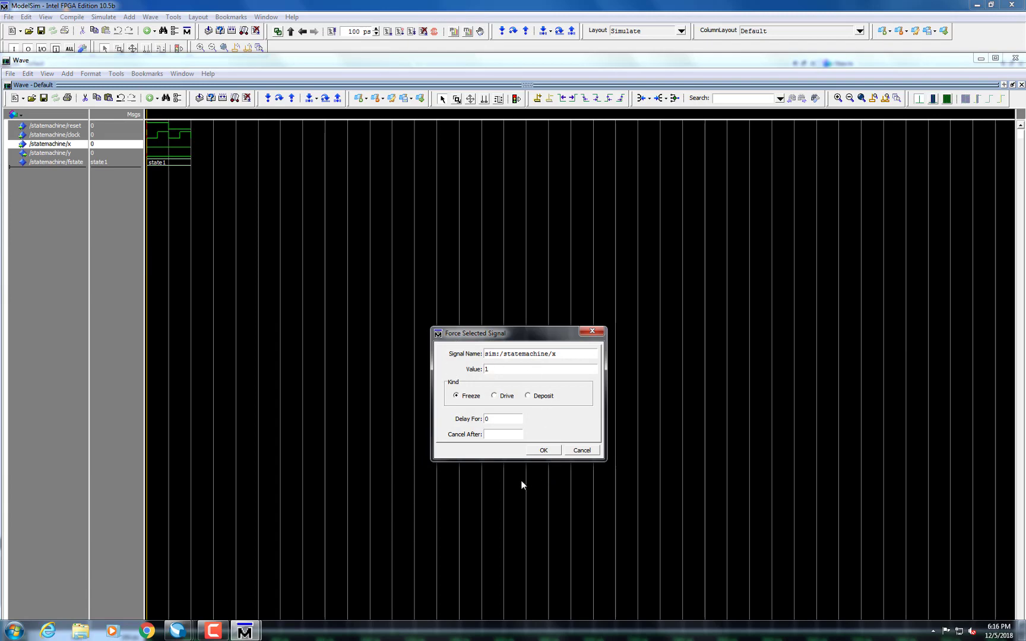
click(556, 454)
click(556, 453)
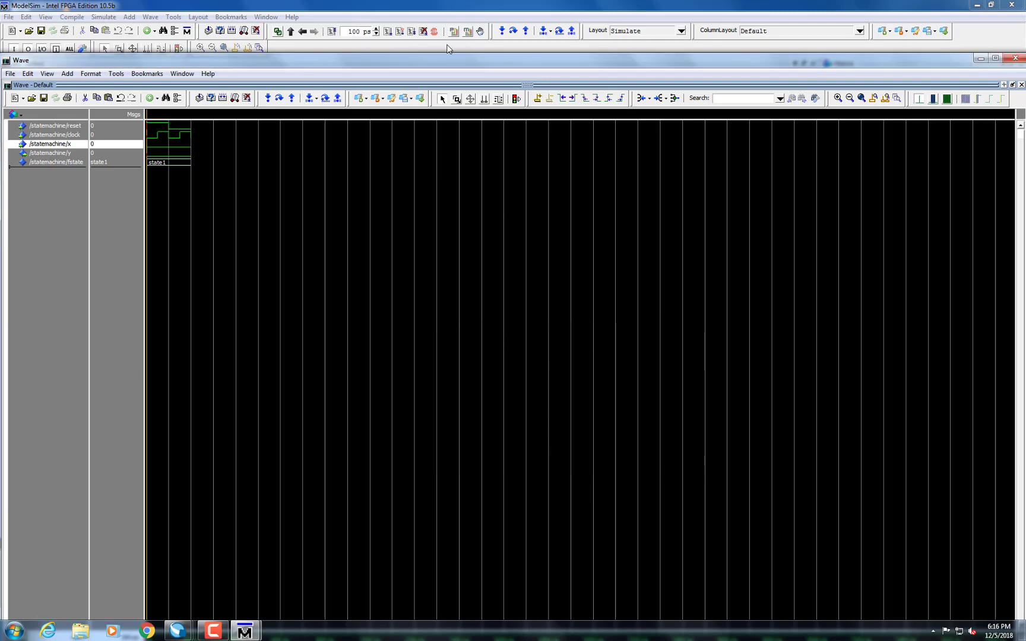
- Run the simulation for two more 100 ps intervals and bring up the x signal's options in the Wave window
click(390, 31)
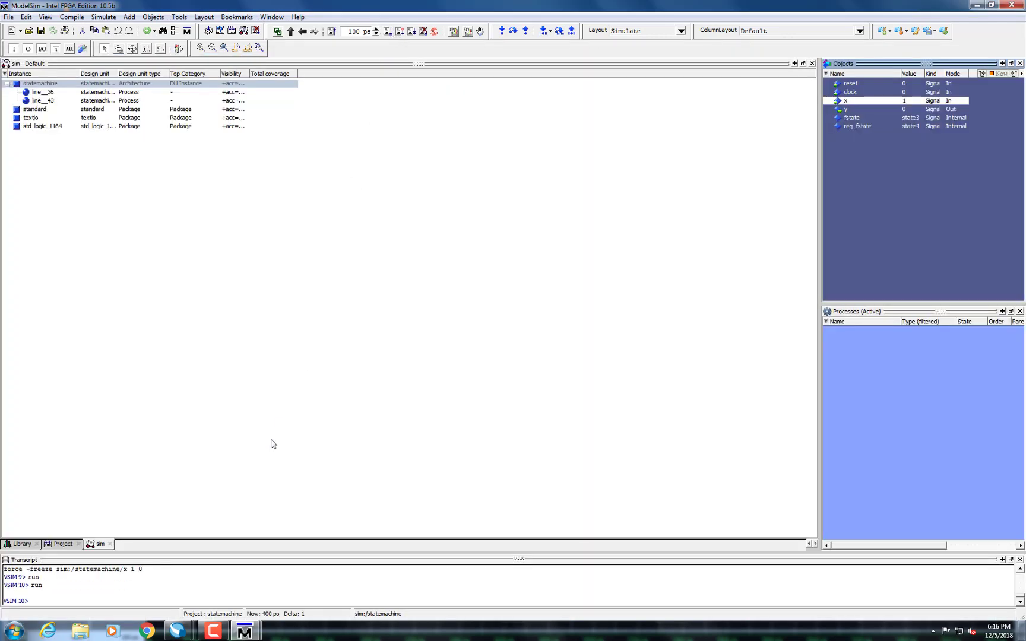
mouse_move(245, 631)
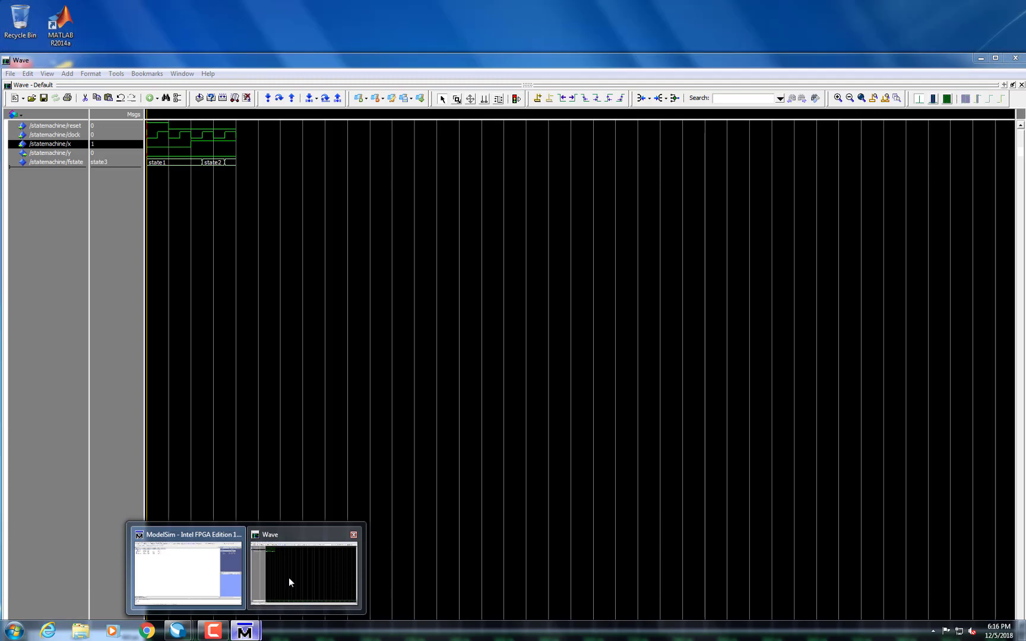
click(290, 577)
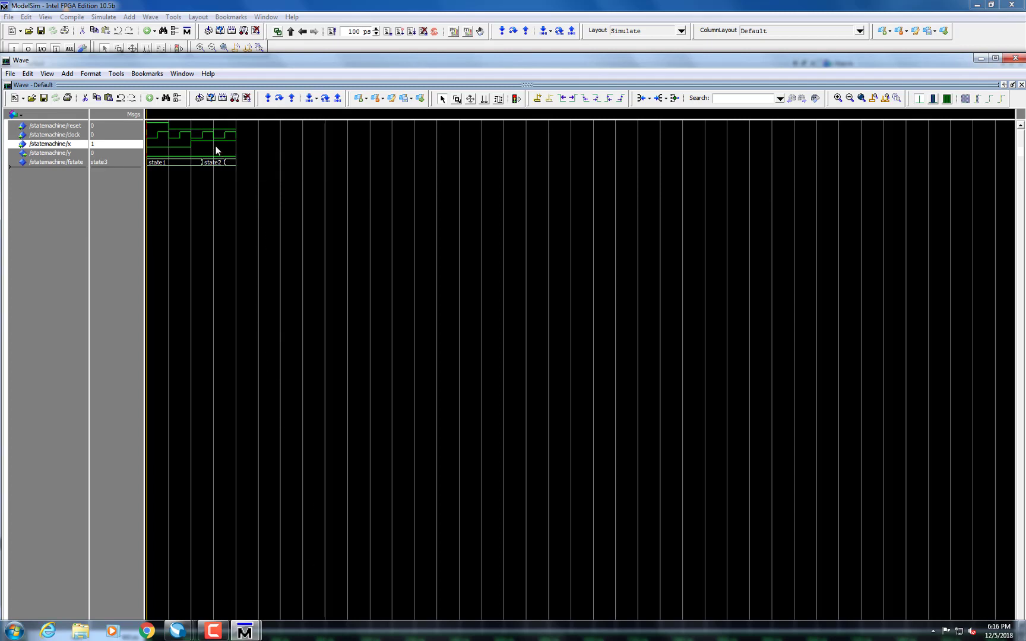
right_click(98, 148)
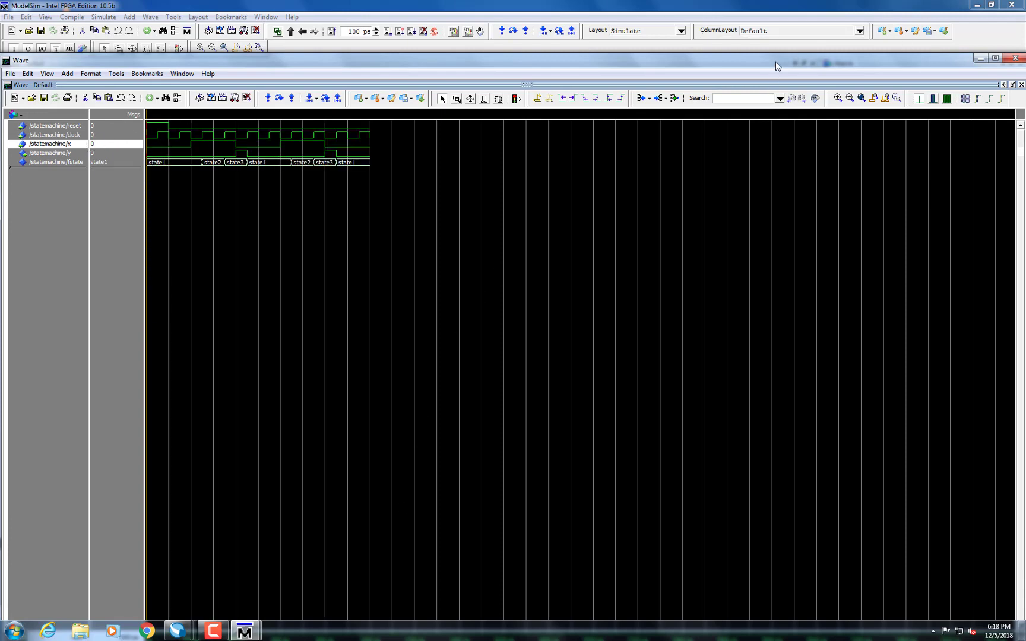
- Switch to the Quartus Prime window showing the state diagram and tile it on the screen's left half beside the Wave window
drag(775, 61, 1025, 65)
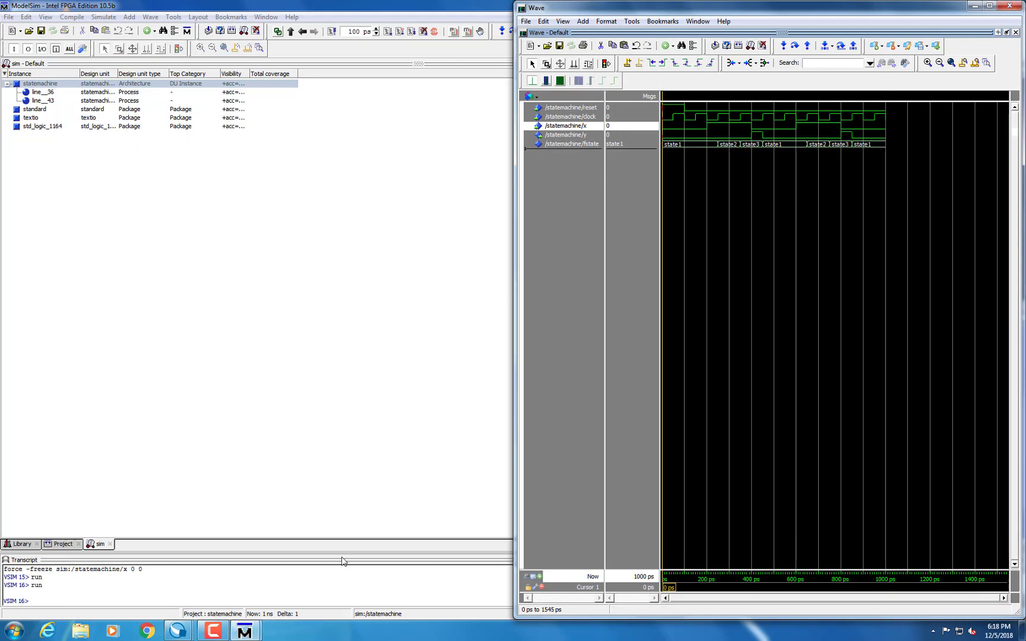
mouse_move(177, 631)
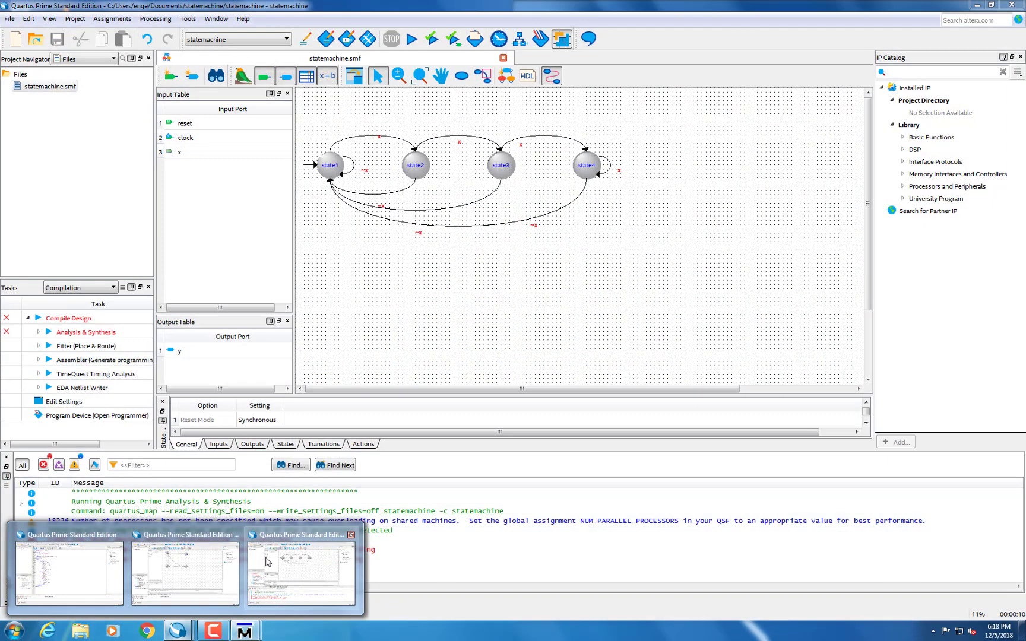
click(266, 562)
drag(588, 7, 8, 100)
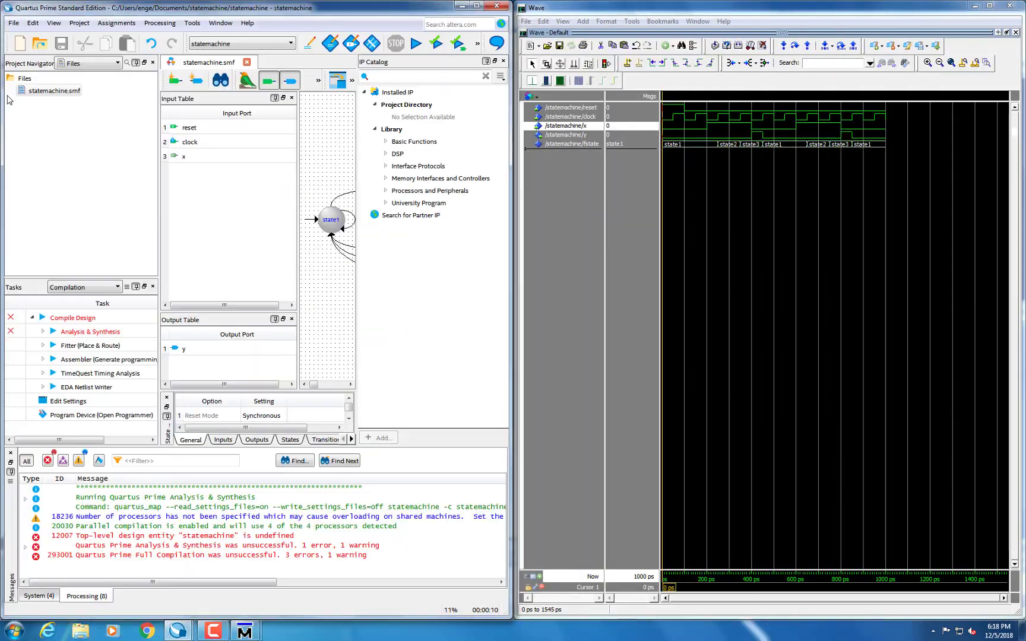
- Close the IP Catalog, Input Table and Output Table in Quartus to give the state diagram more room
click(504, 61)
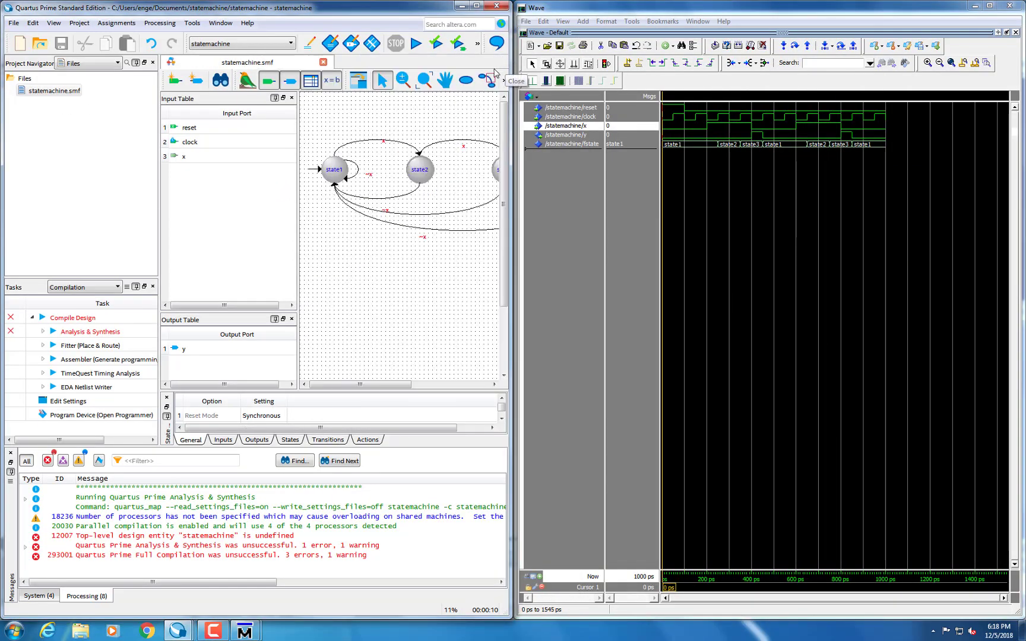
click(292, 97)
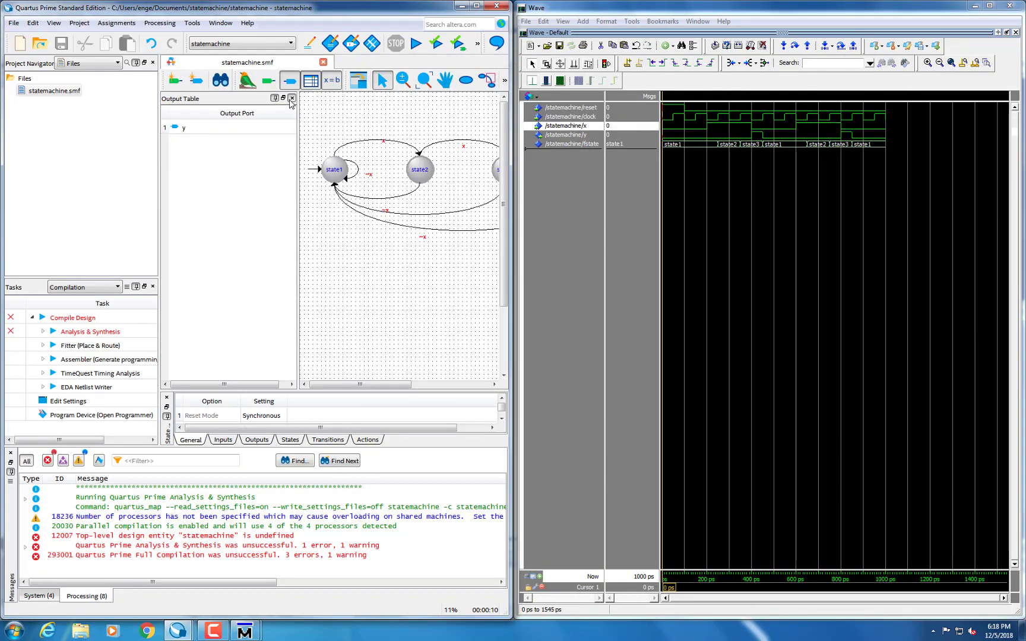
click(292, 98)
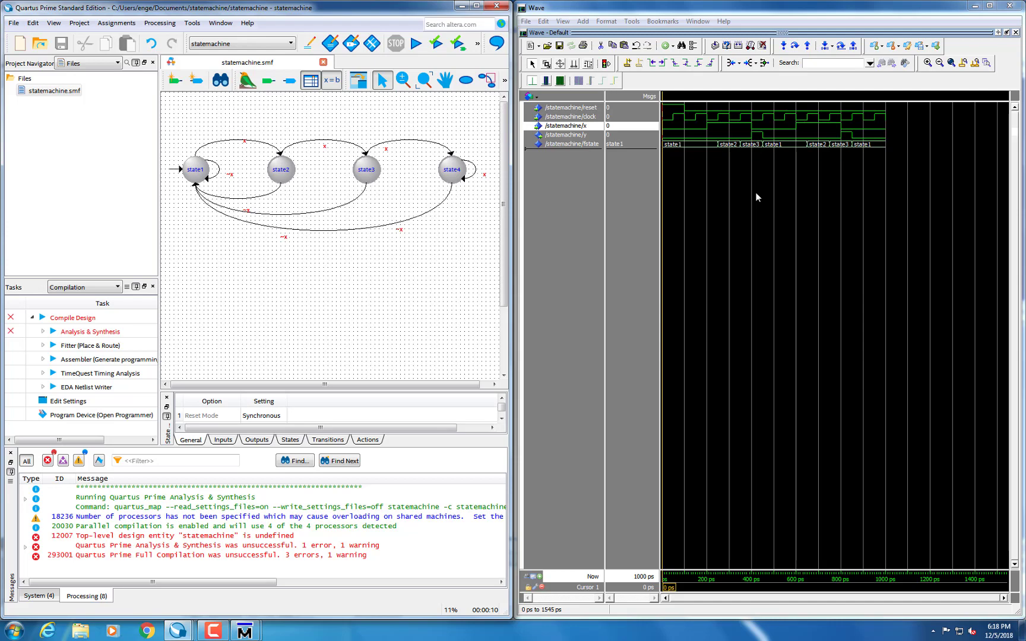
click(213, 633)
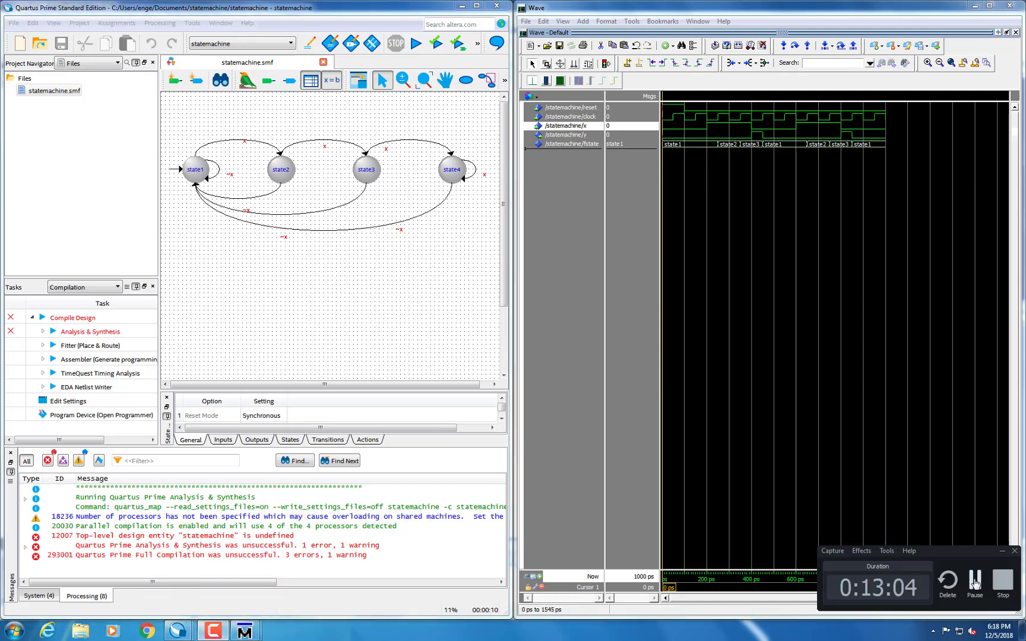